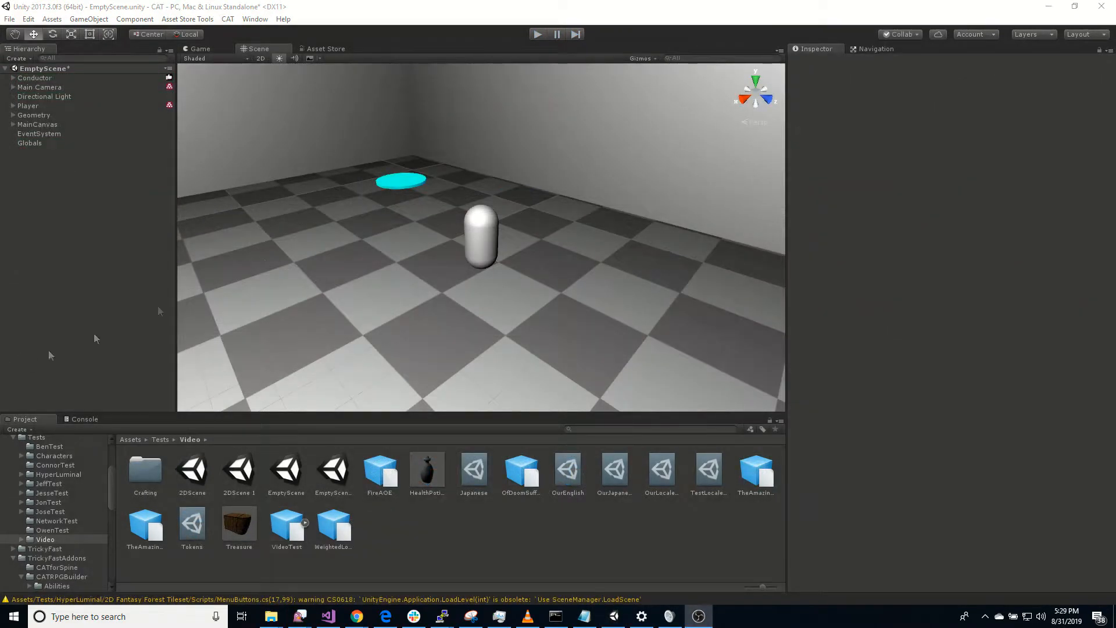
# Step: Open the Navigation window to set up the room's navmesh
pyautogui.rightClick(348, 261)
pyautogui.moveTo(393, 269); pyautogui.dragTo(1091, 258, button='right')
pyautogui.moveTo(655, 179); pyautogui.dragTo(468, 317, button='right')
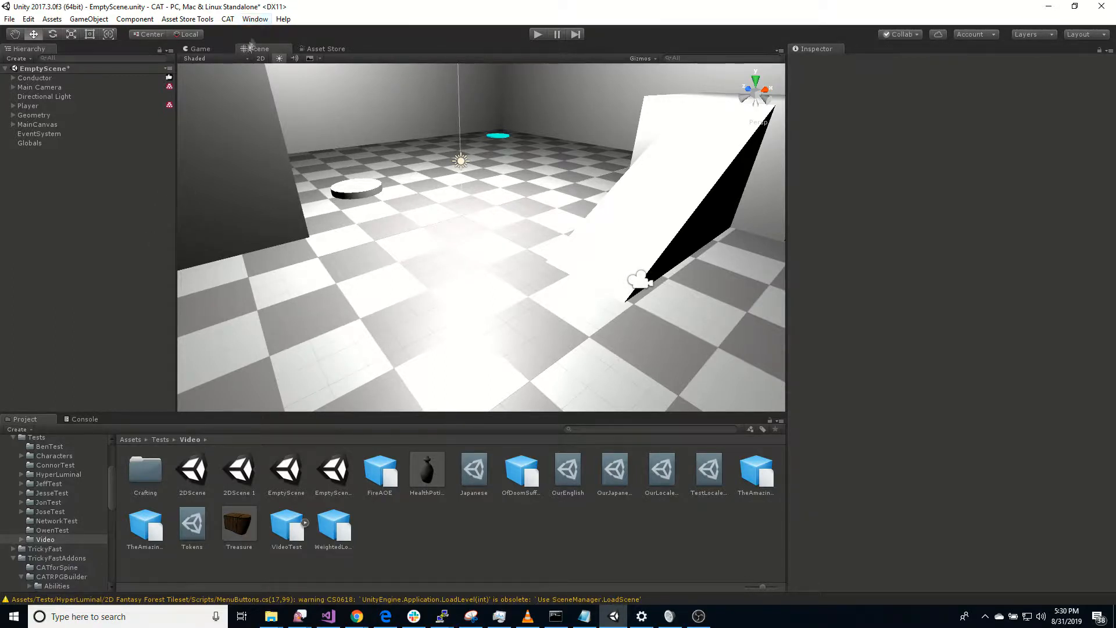
pyautogui.click(255, 19)
pyautogui.click(273, 405)
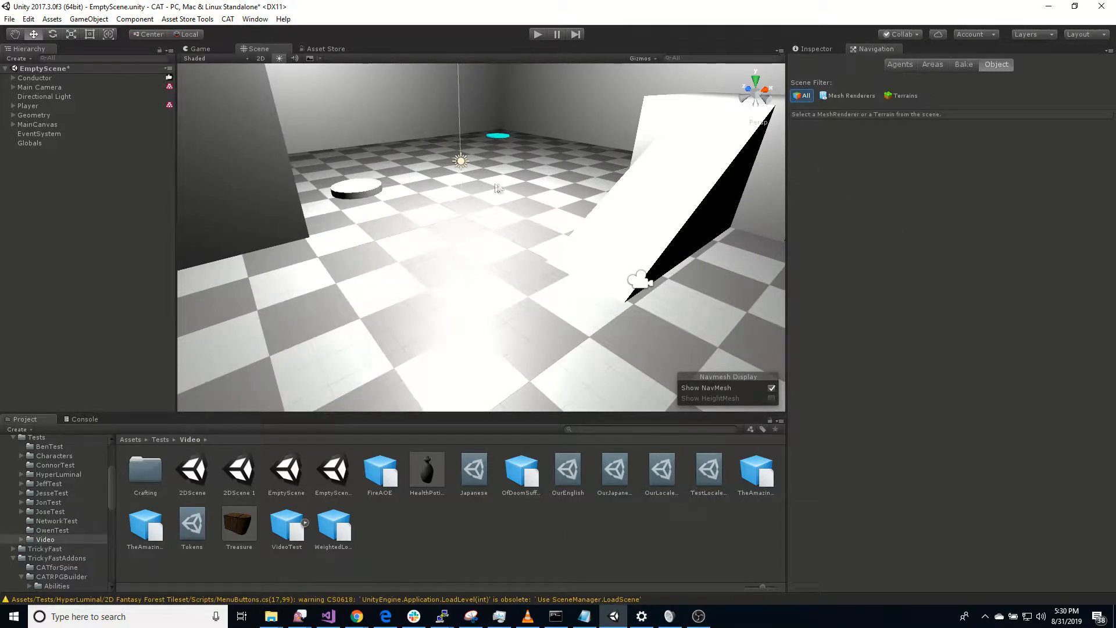
# Step: Check the Navigation Static setting of the ground, the obstacles, the player and the lift
pyautogui.click(462, 248)
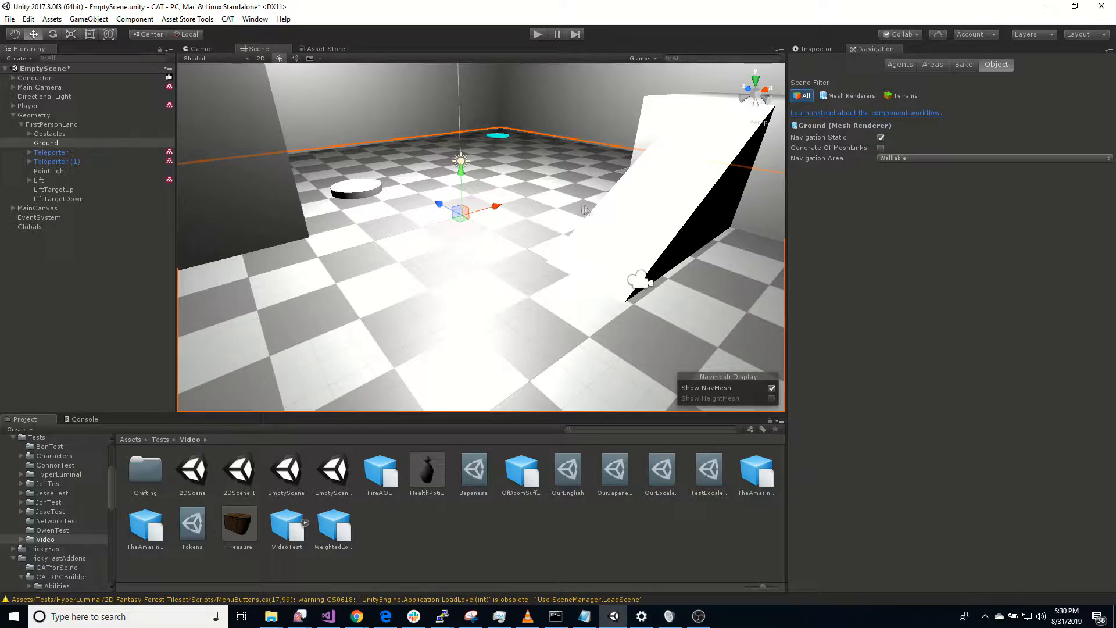
pyautogui.click(650, 210)
pyautogui.click(246, 172)
pyautogui.click(381, 217)
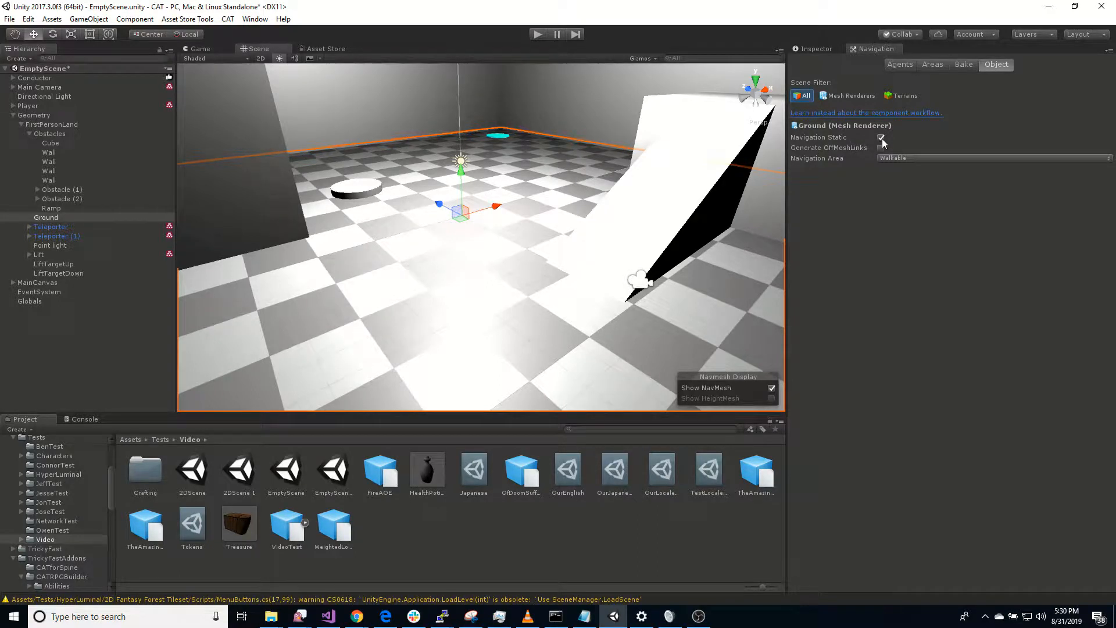
pyautogui.click(655, 213)
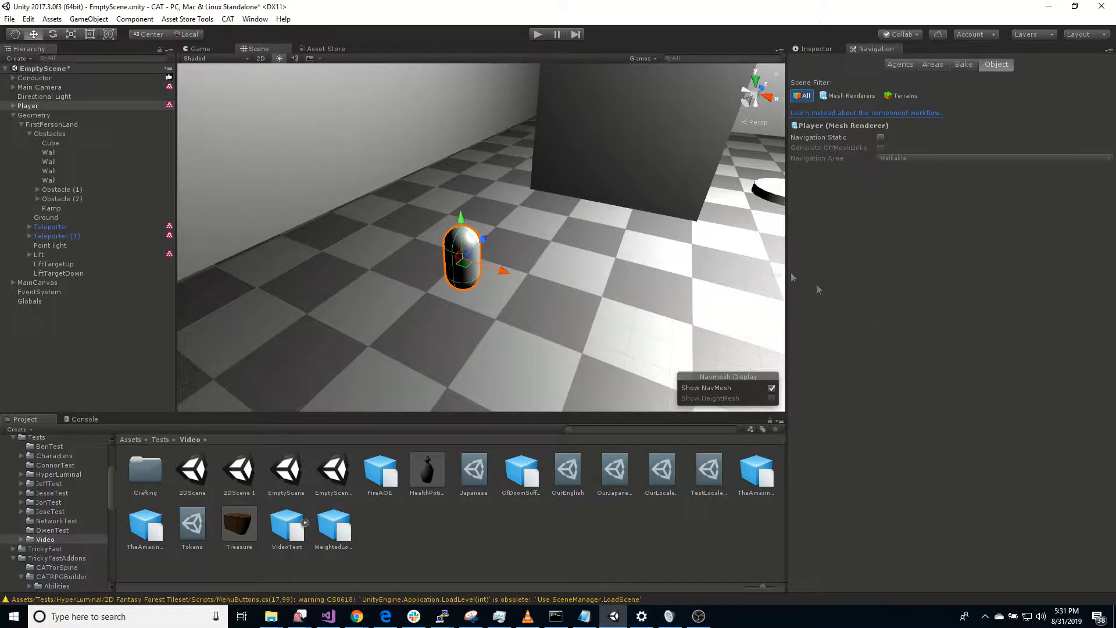
pyautogui.moveTo(560, 327); pyautogui.dragTo(665, 260, button='right')
pyautogui.click(523, 238)
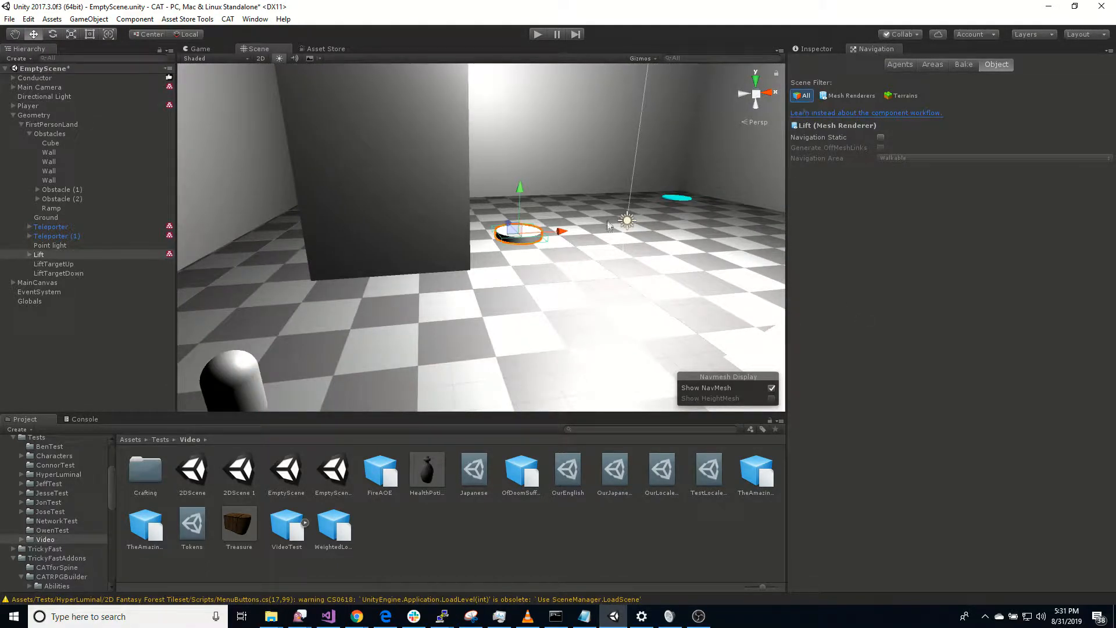
pyautogui.moveTo(635, 312); pyautogui.dragTo(435, 331, button='right')
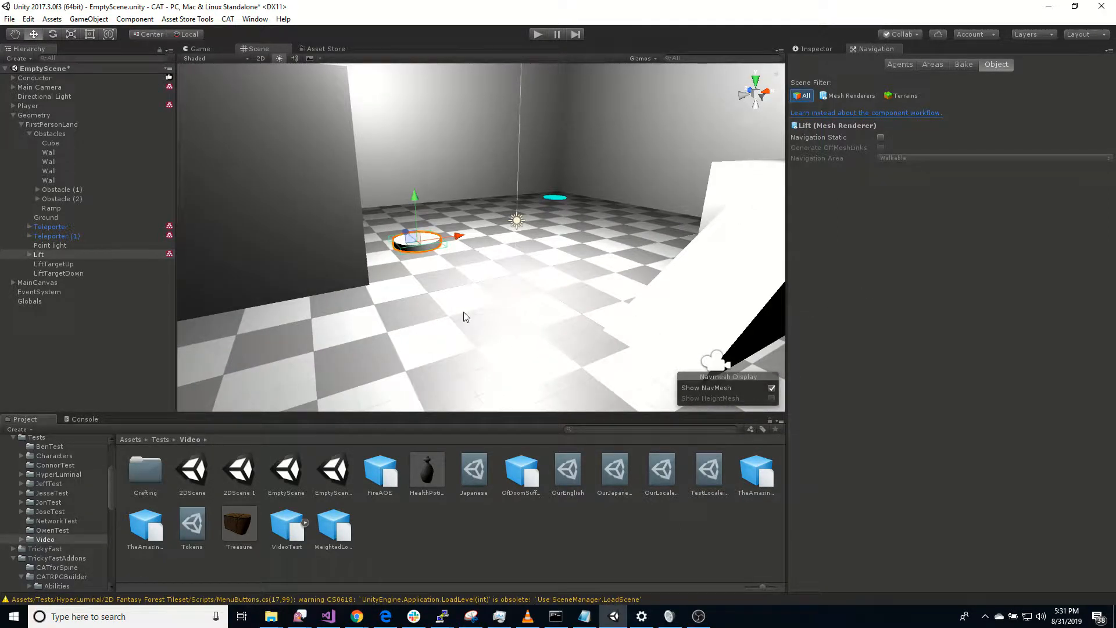
# Step: Bake the scene's navmesh with the existing agent size settings
pyautogui.click(963, 65)
pyautogui.click(1081, 269)
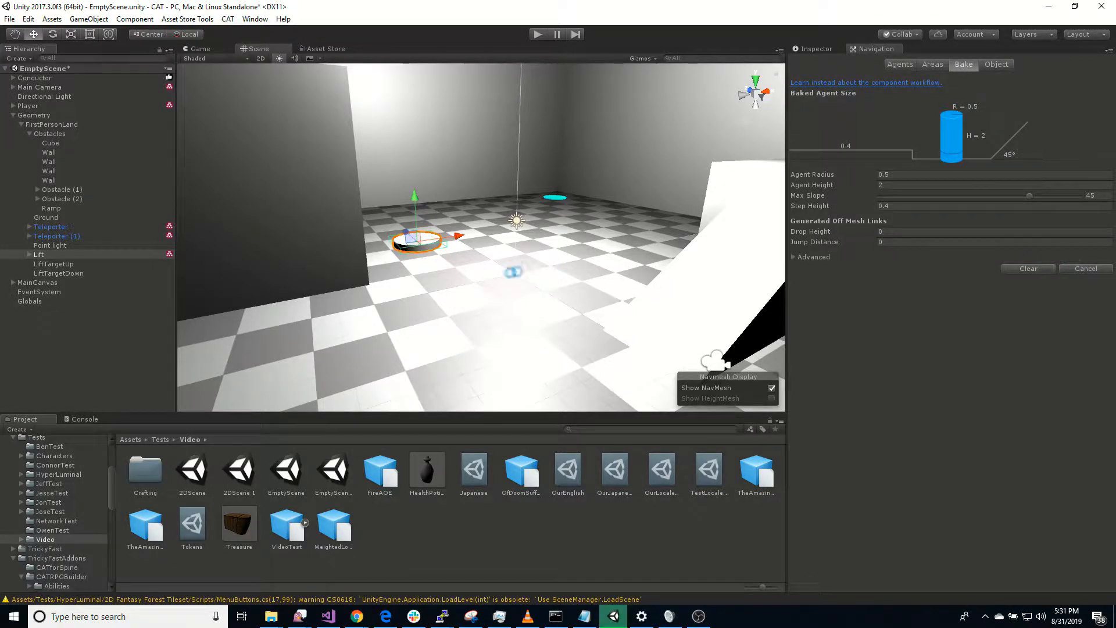
pyautogui.moveTo(519, 315); pyautogui.dragTo(585, 378, button='right')
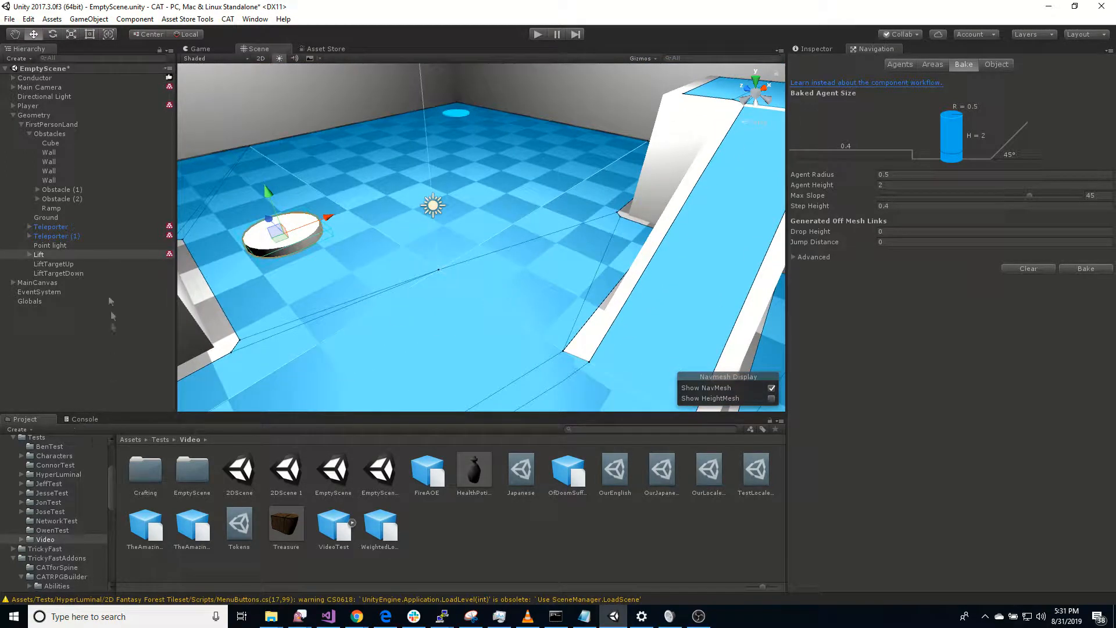
# Step: Add a 3D capsule at the root of the scene and stand it on the floor at about X -0.6, Y 0.99, Z -2.94
pyautogui.click(13, 115)
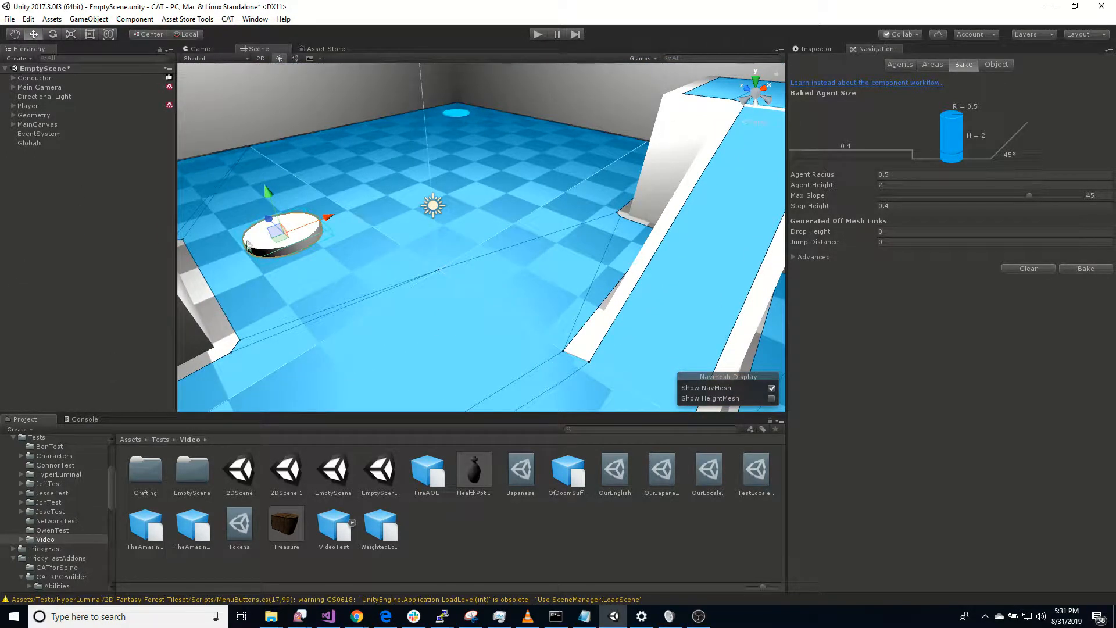
pyautogui.click(30, 181)
pyautogui.rightClick(30, 182)
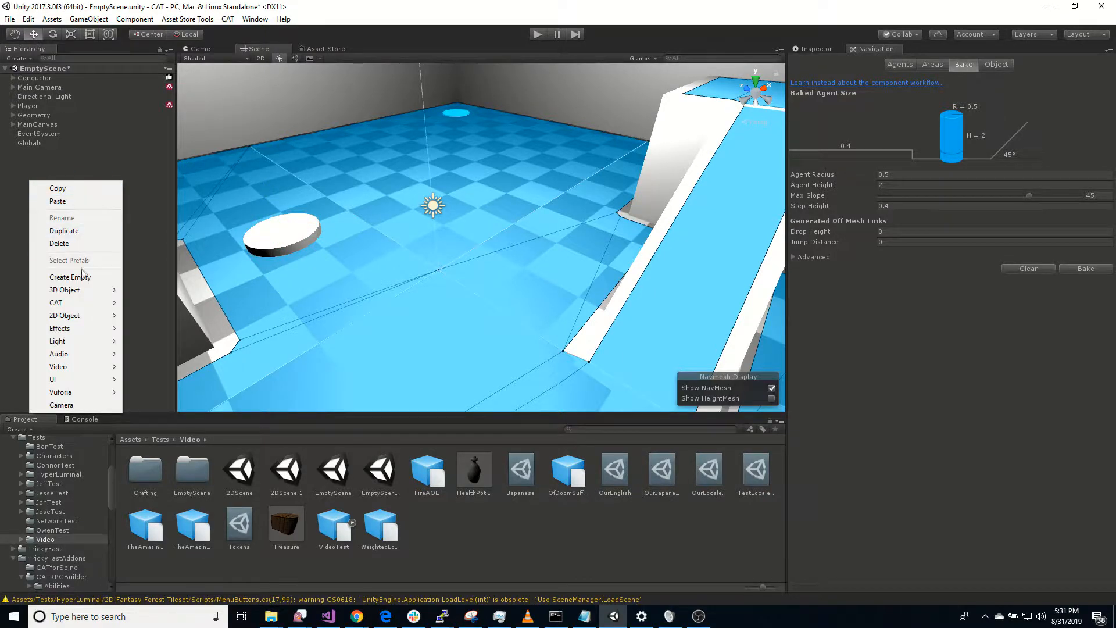
pyautogui.moveTo(88, 295)
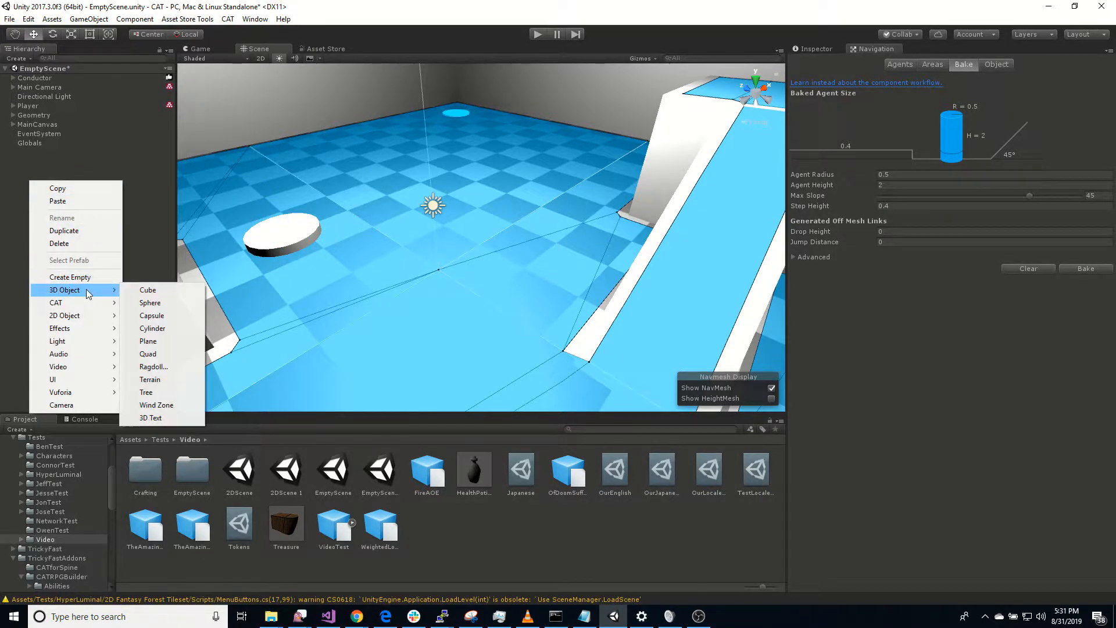
pyautogui.click(160, 315)
pyautogui.moveTo(371, 307); pyautogui.dragTo(465, 191, button='right')
pyautogui.press('s')
pyautogui.moveTo(471, 169); pyautogui.dragTo(445, 287)
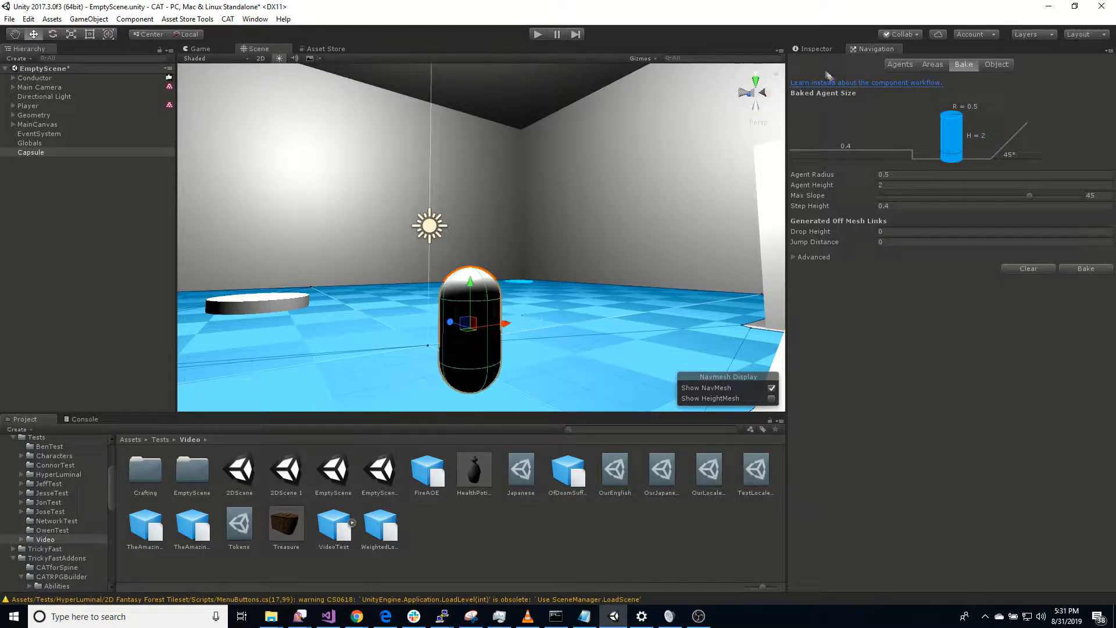
# Step: Show the new capsule's properties and rename the capsule to NPC
pyautogui.click(817, 49)
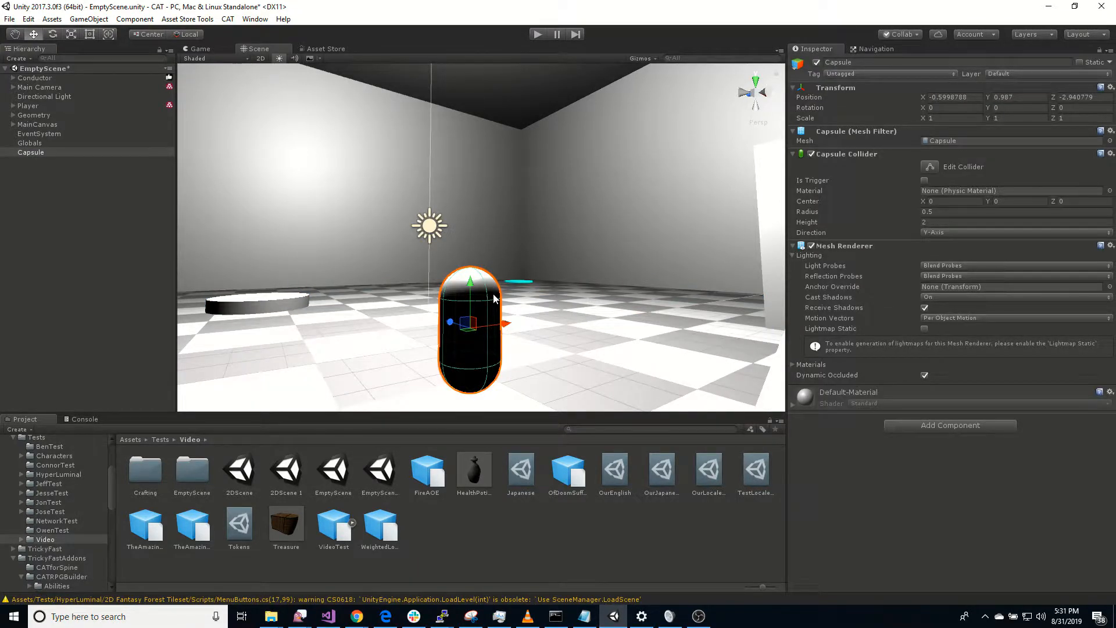
pyautogui.click(56, 153)
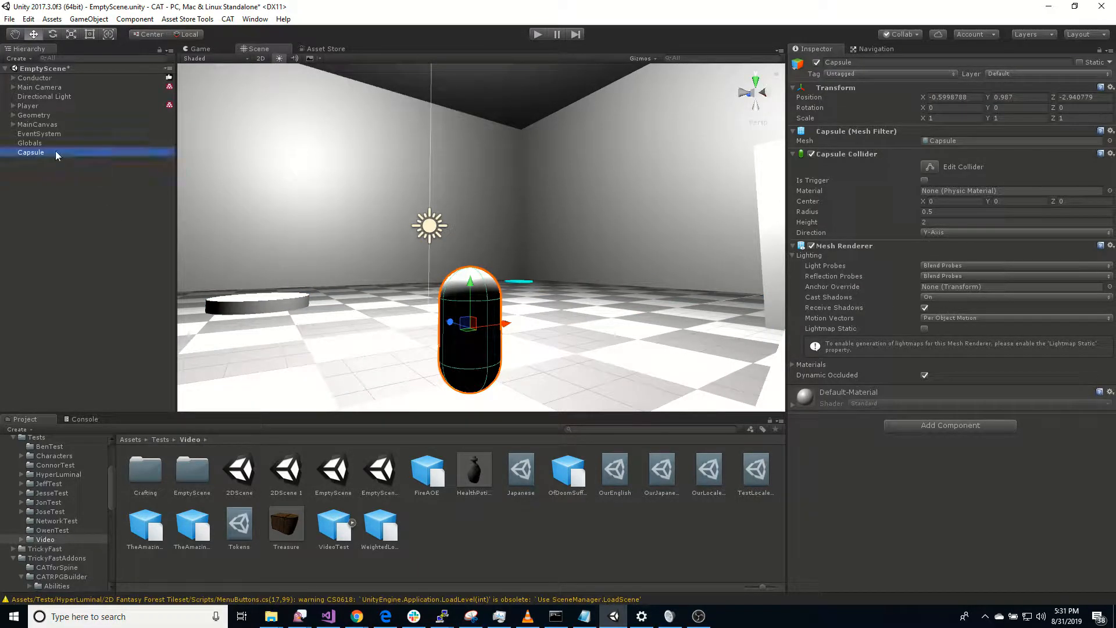
pyautogui.press('F2')
pyautogui.write('NPC')
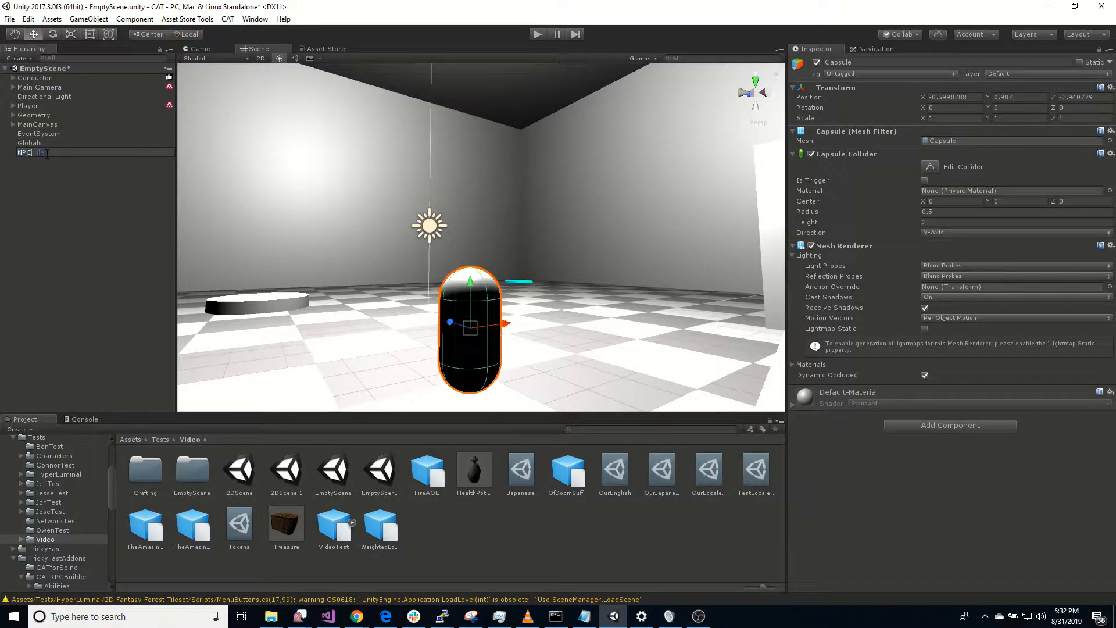
pyautogui.press('Return')
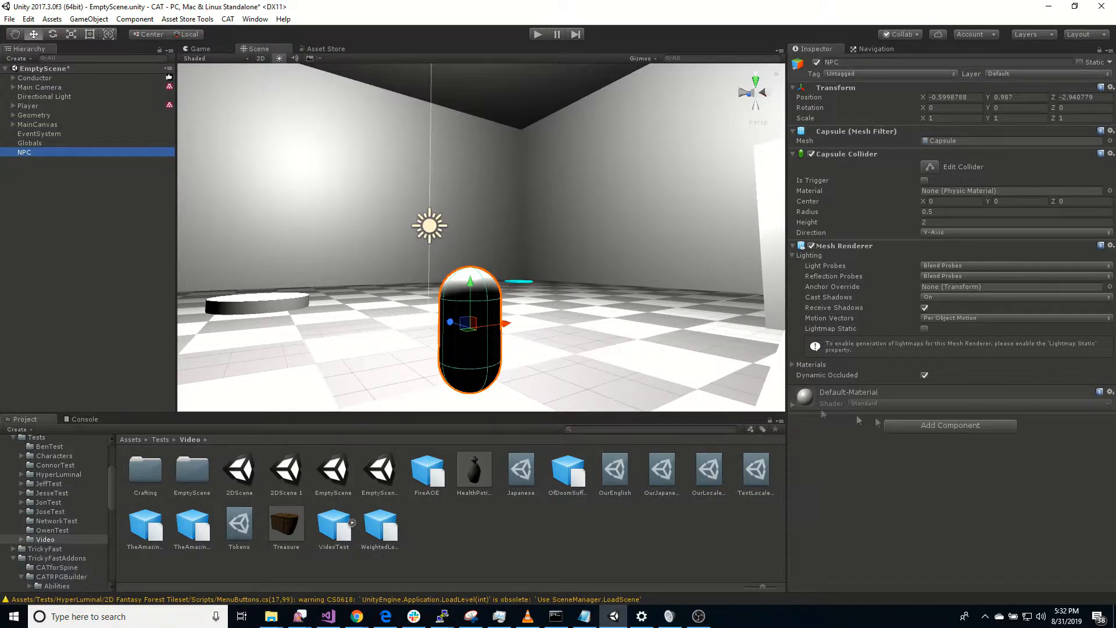
# Step: Add a State Machine component to the NPC
pyautogui.click(924, 425)
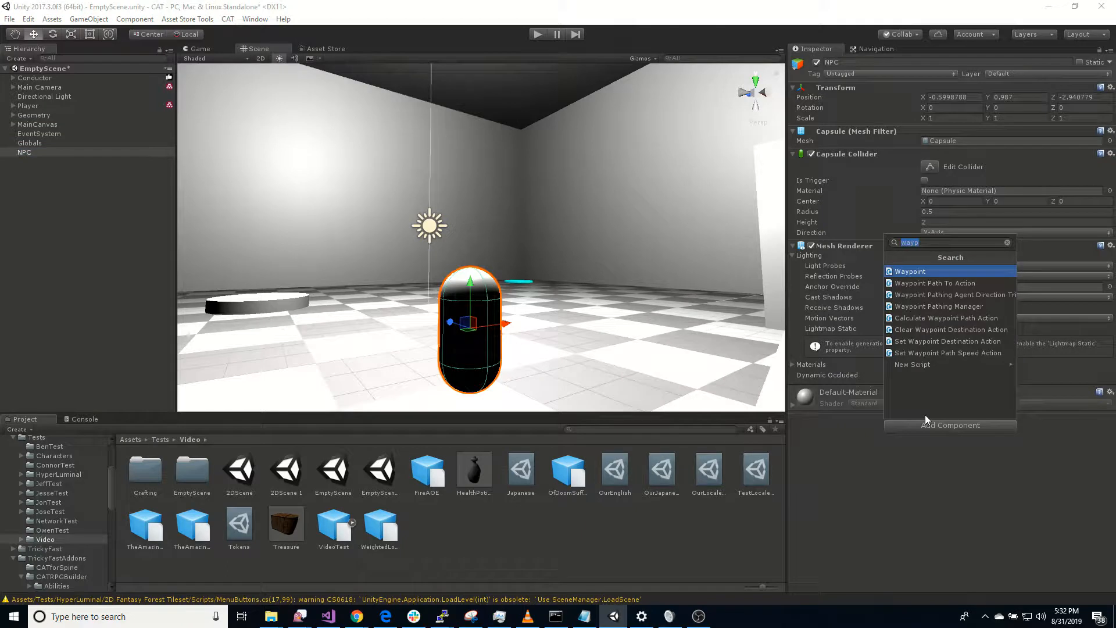
pyautogui.write('state')
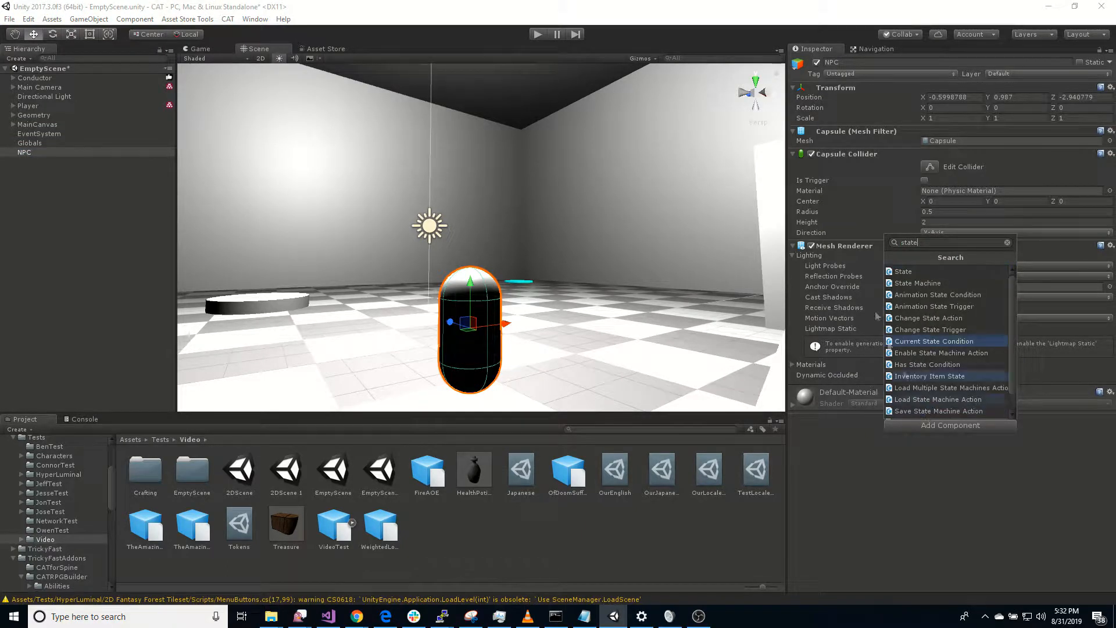
pyautogui.click(913, 283)
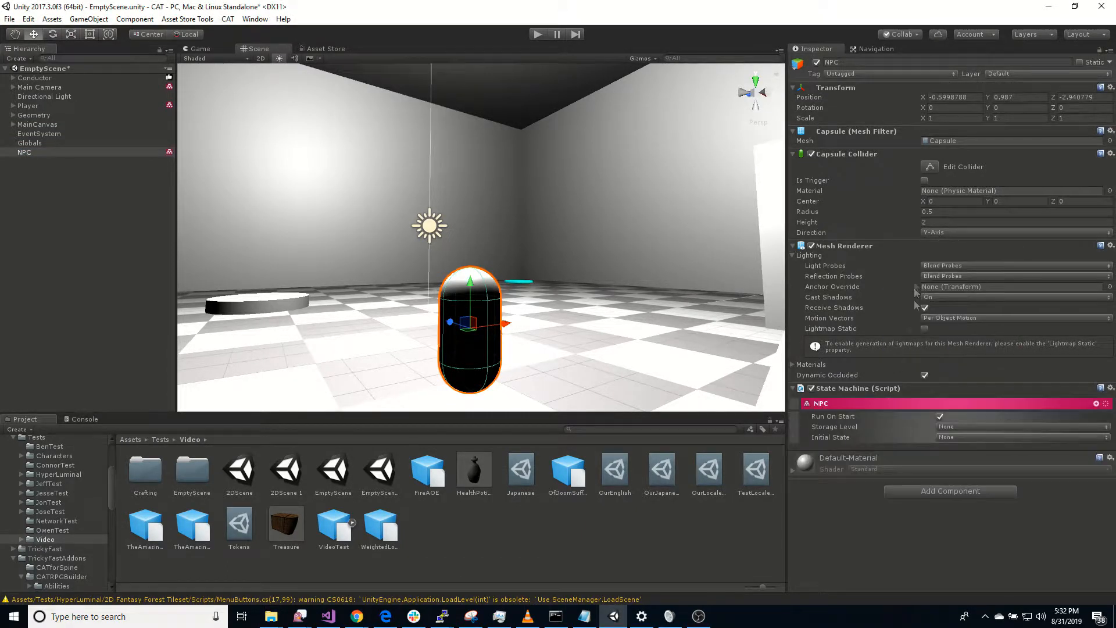
# Step: Add a Navmesh Pathing Manager component to the NPC and expand its settings
pyautogui.click(940, 492)
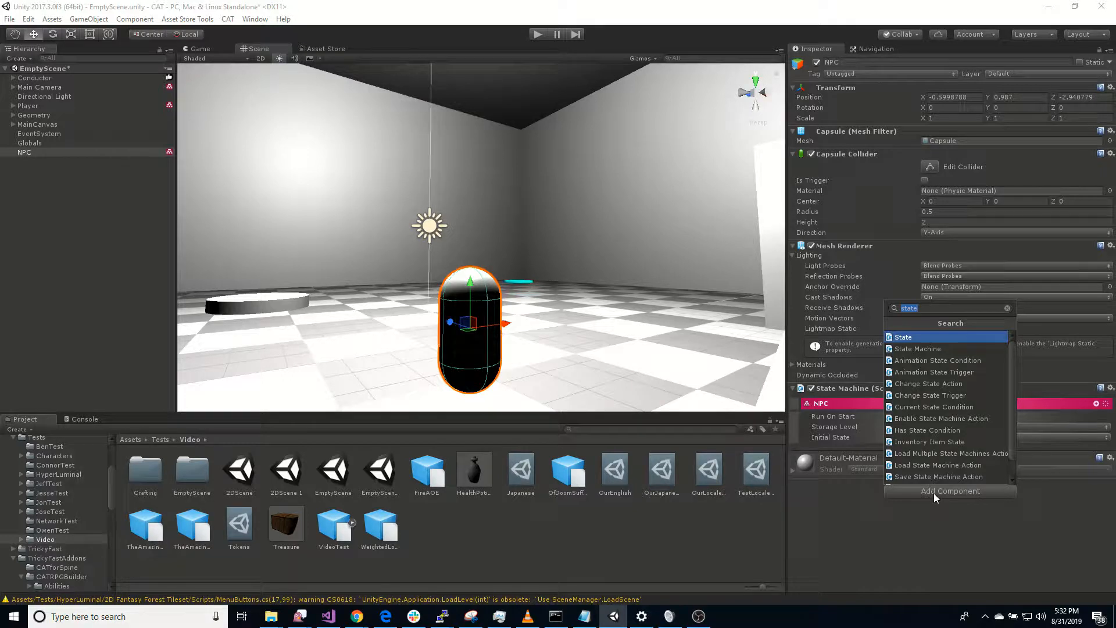
pyautogui.write('navm')
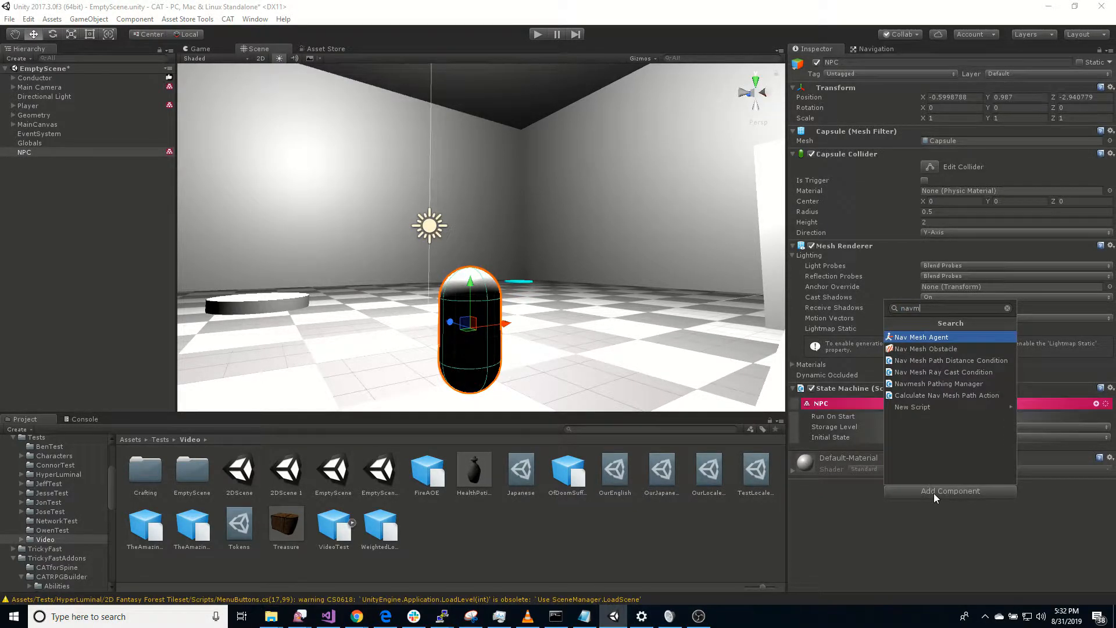
pyautogui.click(952, 383)
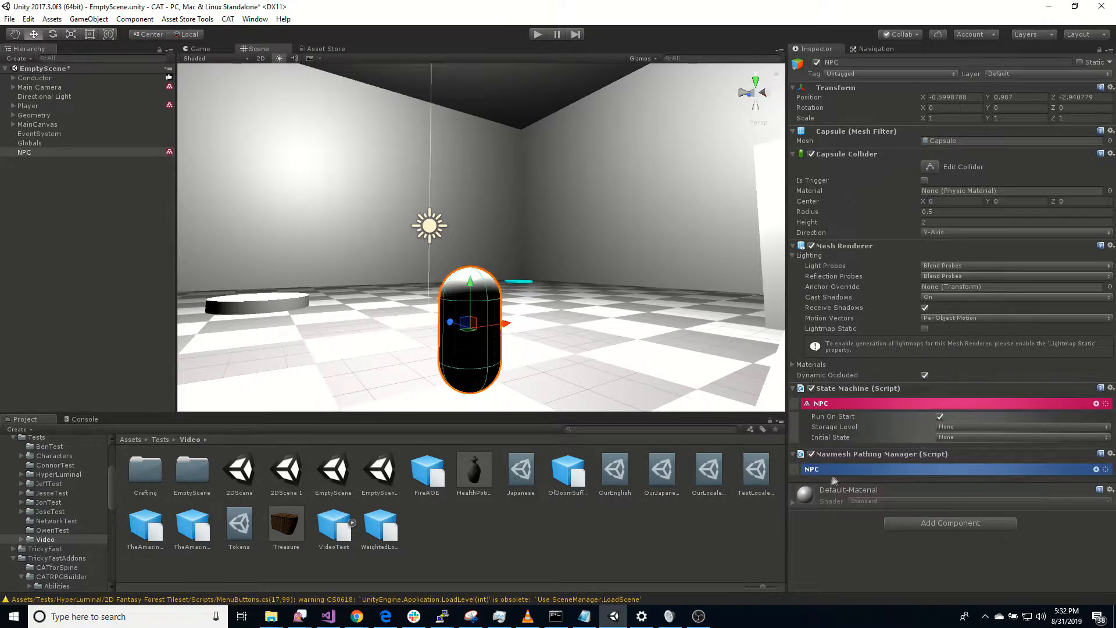
pyautogui.click(855, 471)
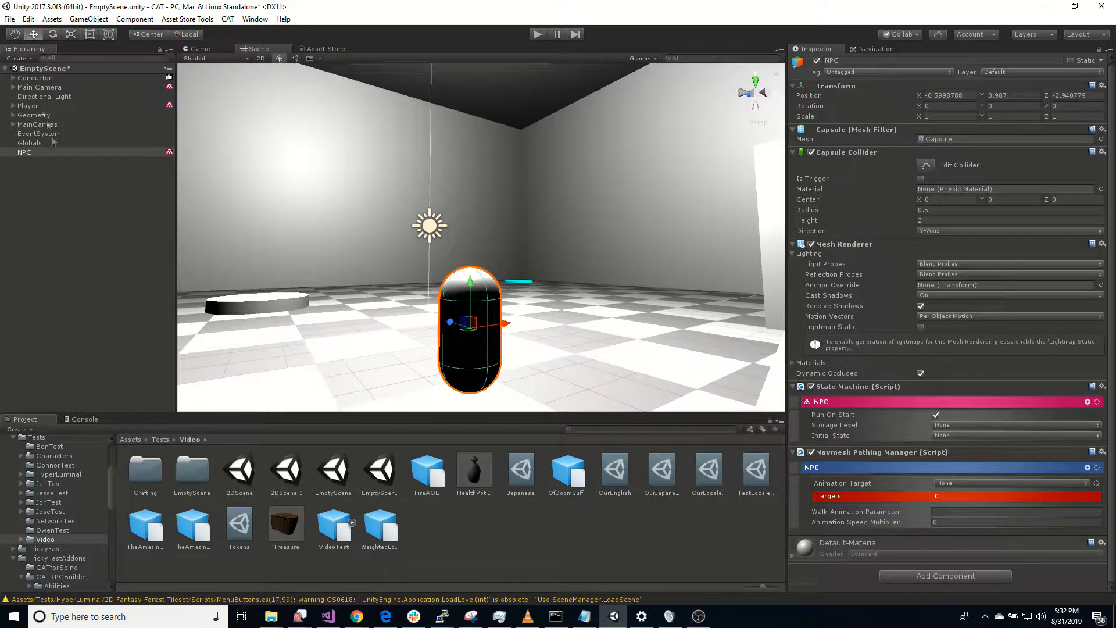
# Step: Add a Pathing Service to the Conductor and display its settings
pyautogui.click(13, 78)
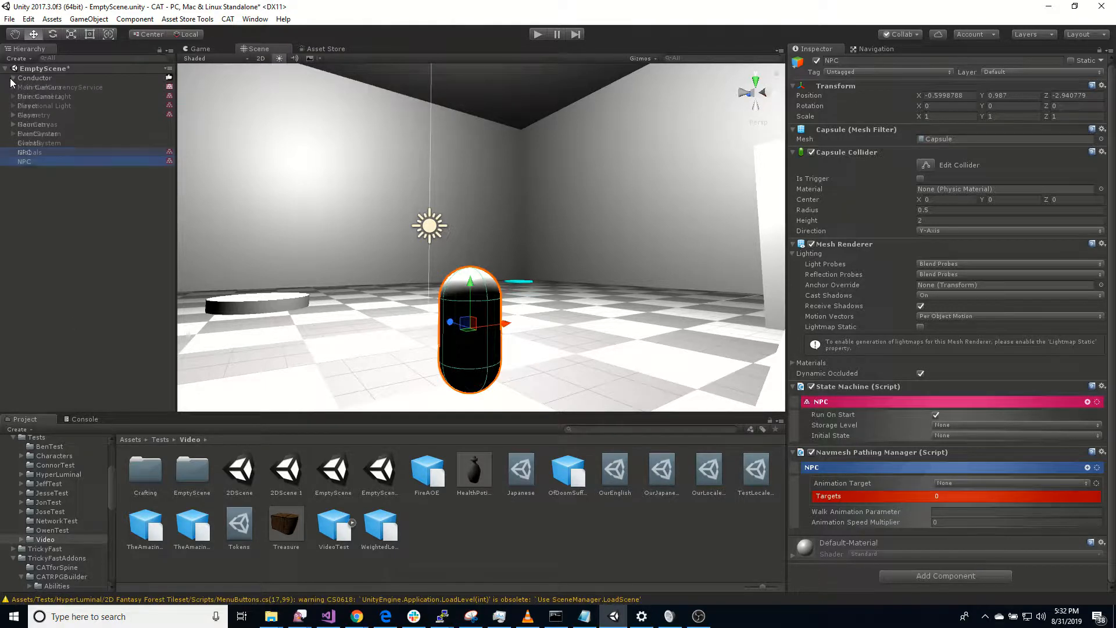
pyautogui.click(254, 19)
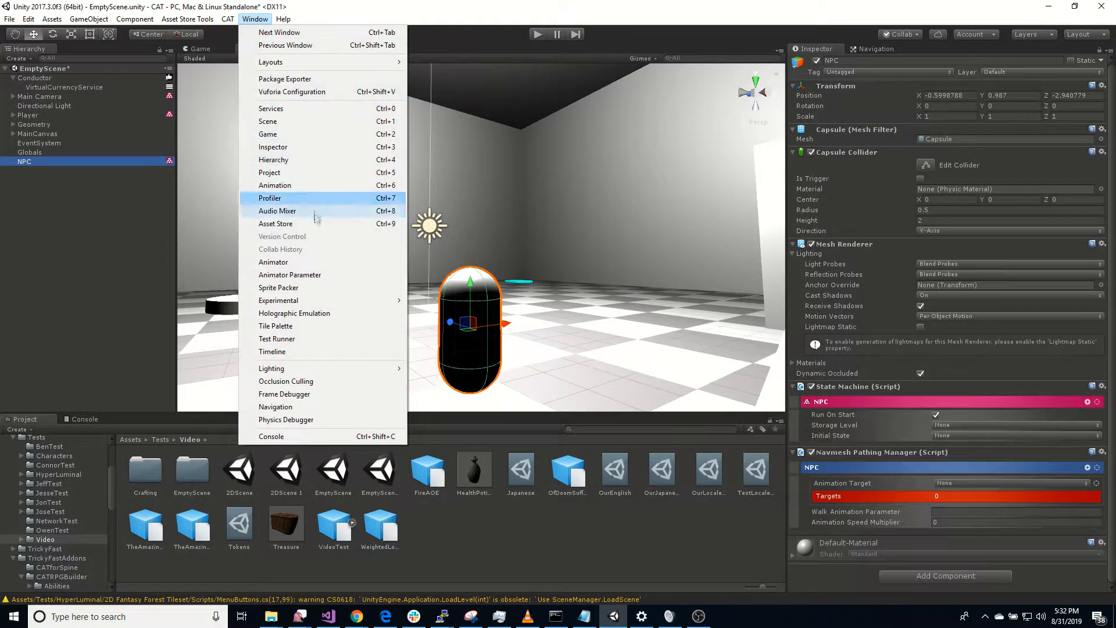
pyautogui.click(227, 19)
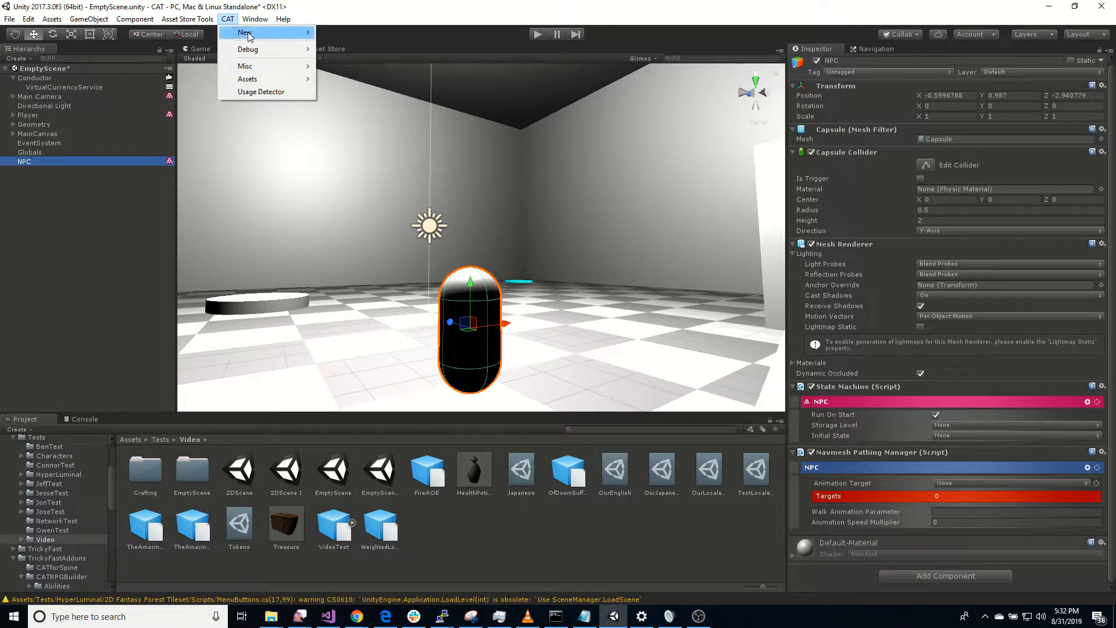
pyautogui.moveTo(247, 33)
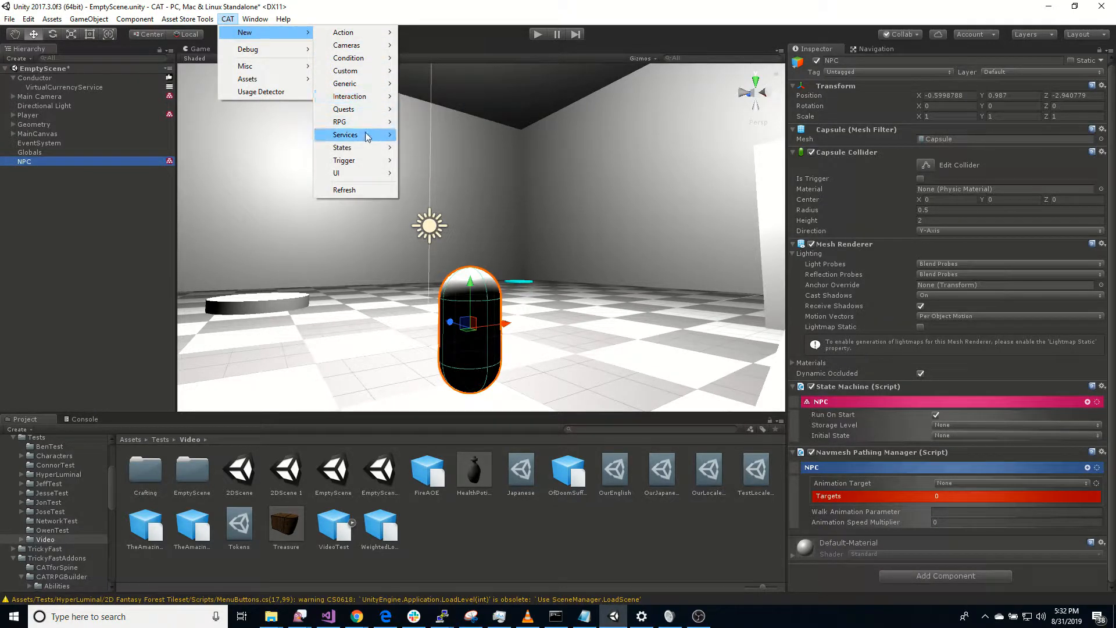
pyautogui.moveTo(354, 134)
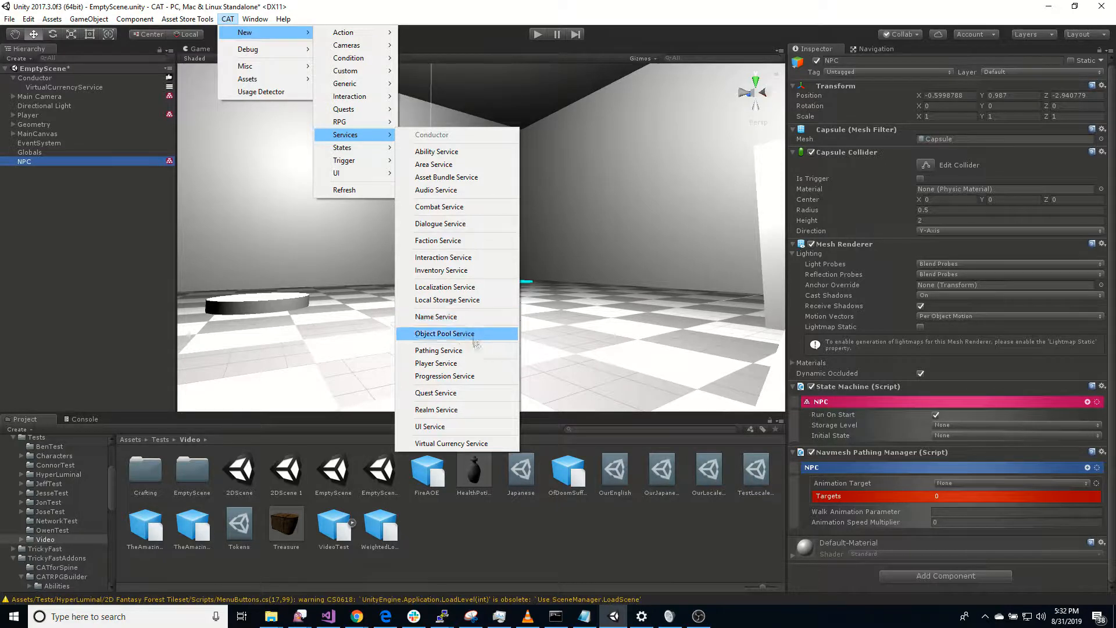
pyautogui.click(480, 352)
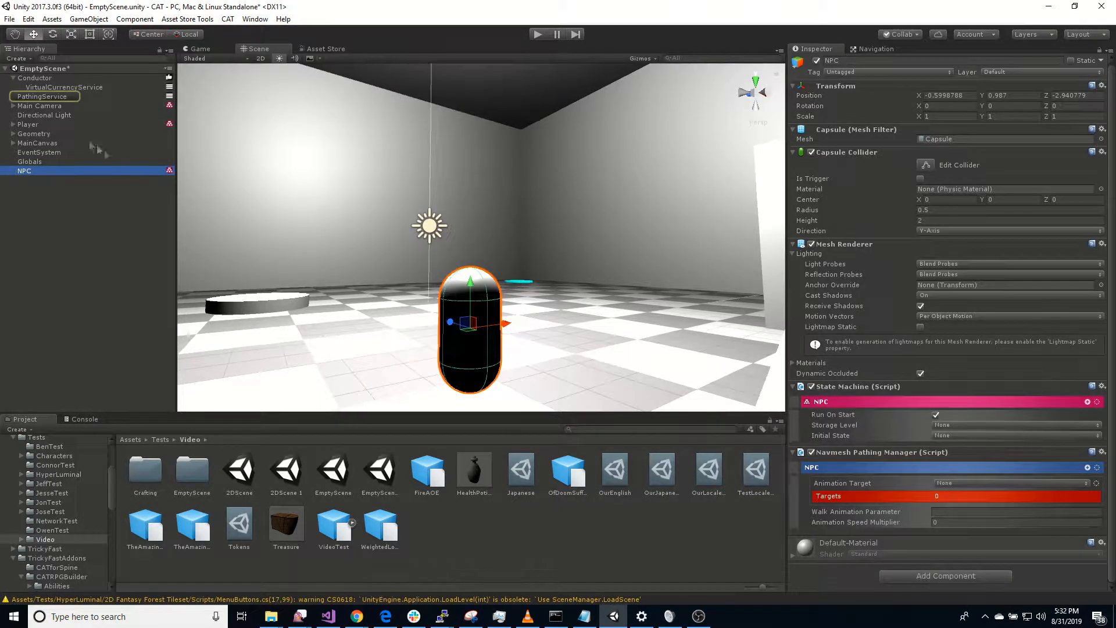
pyautogui.click(51, 96)
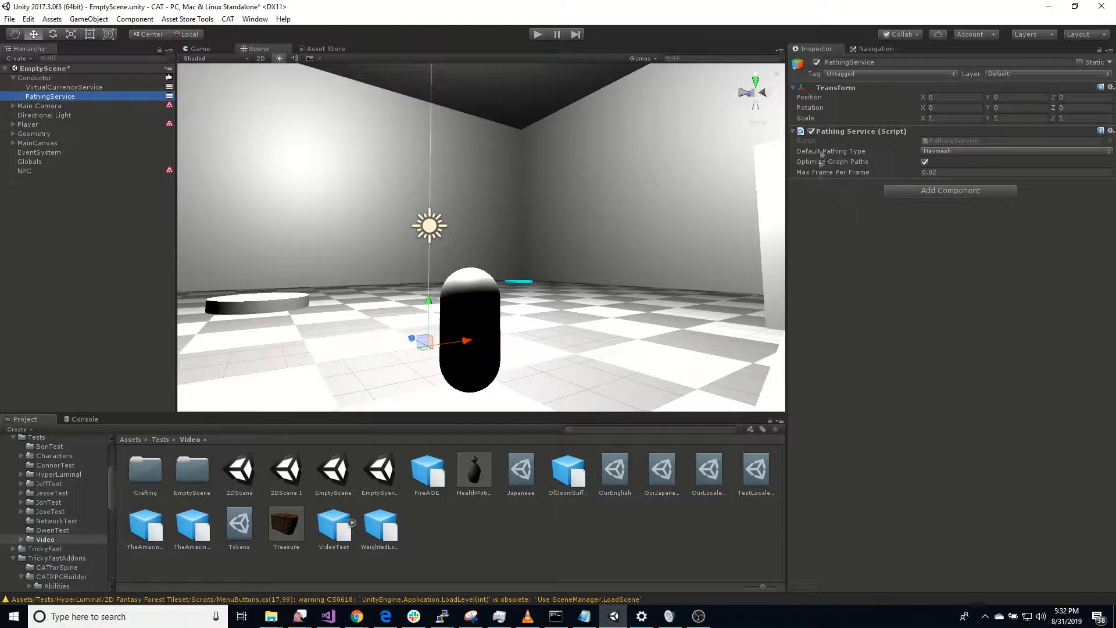
# Step: Add a new CAT state as a child of the NPC
pyautogui.moveTo(575, 243); pyautogui.dragTo(1019, 325, button='right')
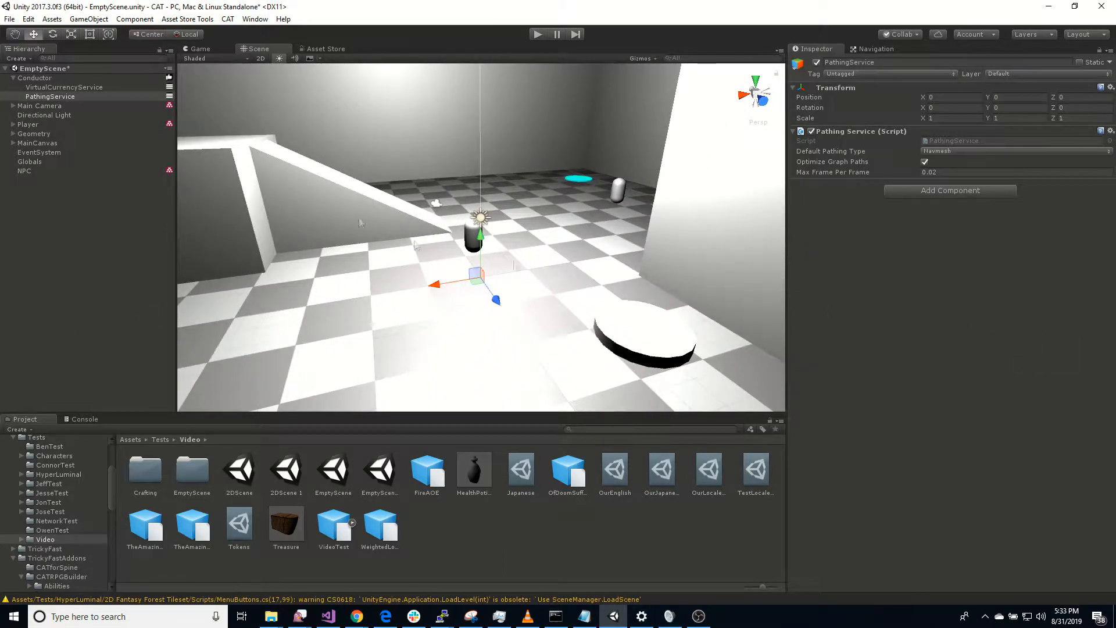
pyautogui.click(48, 173)
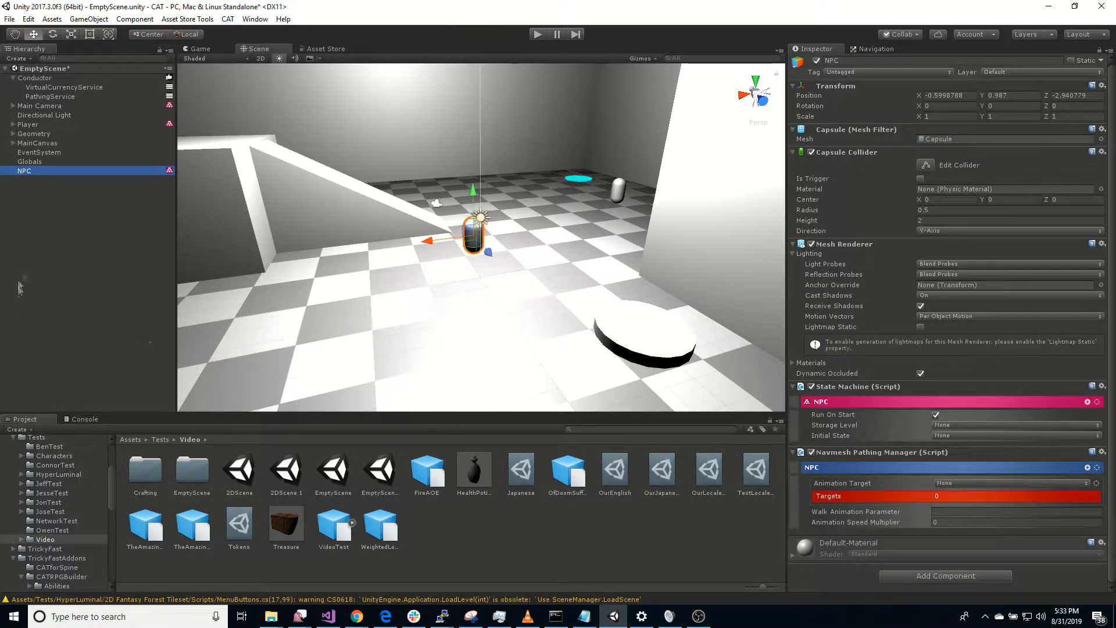
pyautogui.rightClick(74, 170)
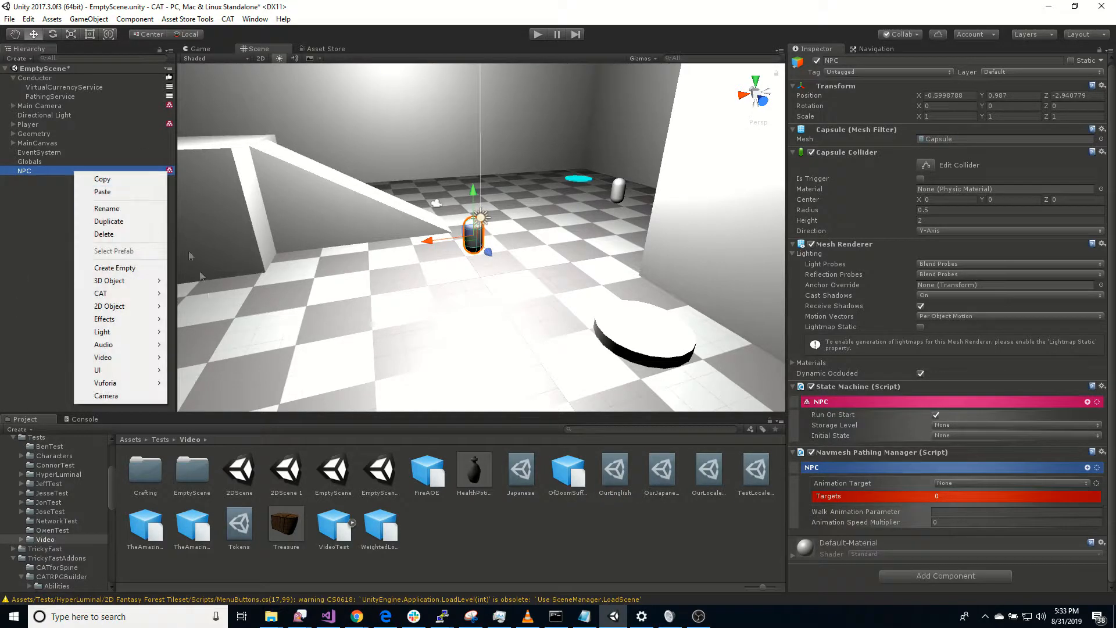
pyautogui.moveTo(130, 298)
pyautogui.moveTo(228, 411)
pyautogui.click(279, 410)
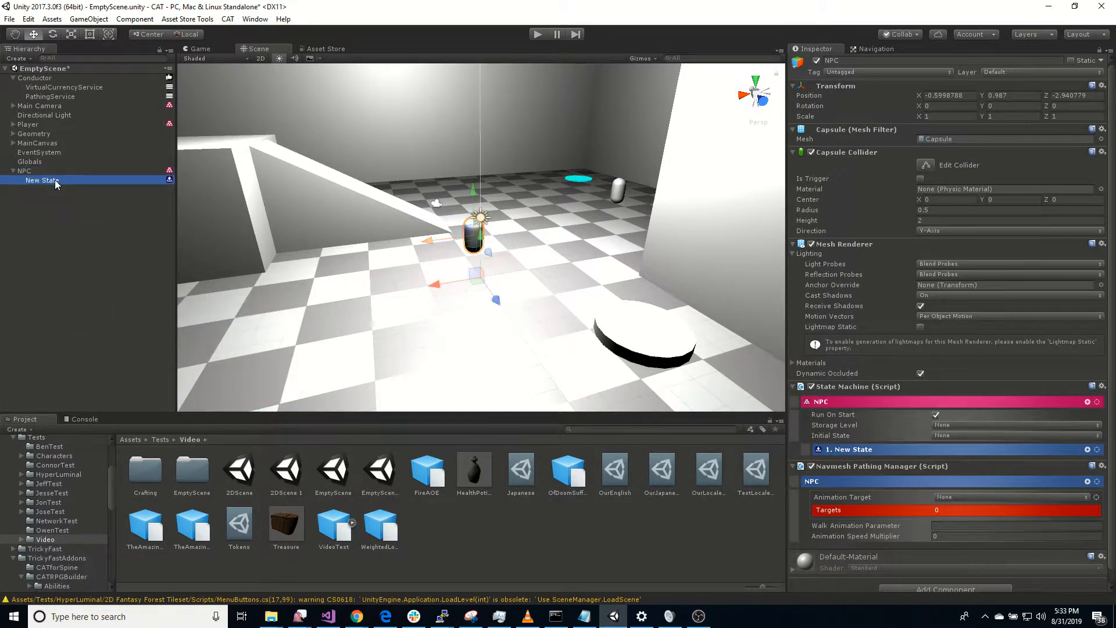
# Step: Rename the new state under the NPC to Patrol
pyautogui.press('F2')
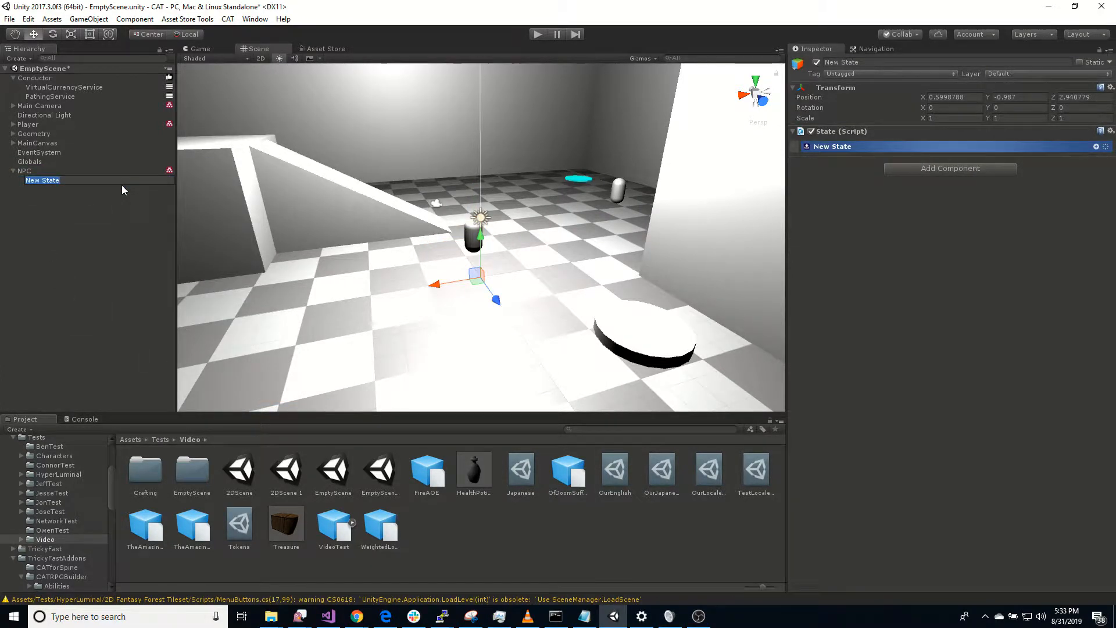
pyautogui.write('Patrol')
pyautogui.press('Return')
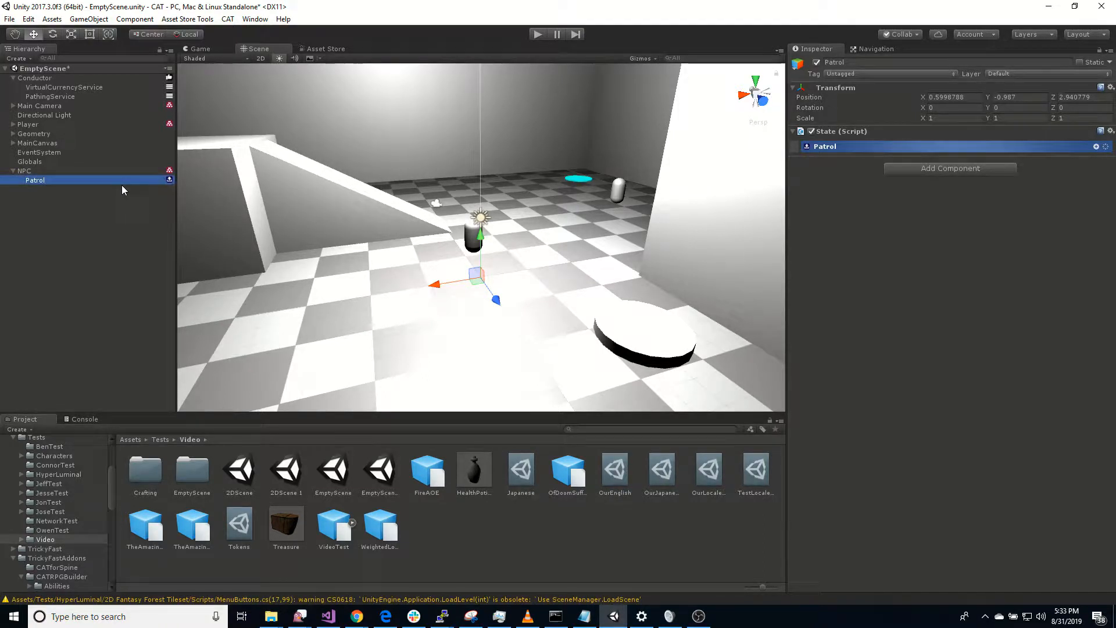
# Step: Duplicate the Patrol state and name the copy Wander
pyautogui.hotkey('ctrl', 'd')
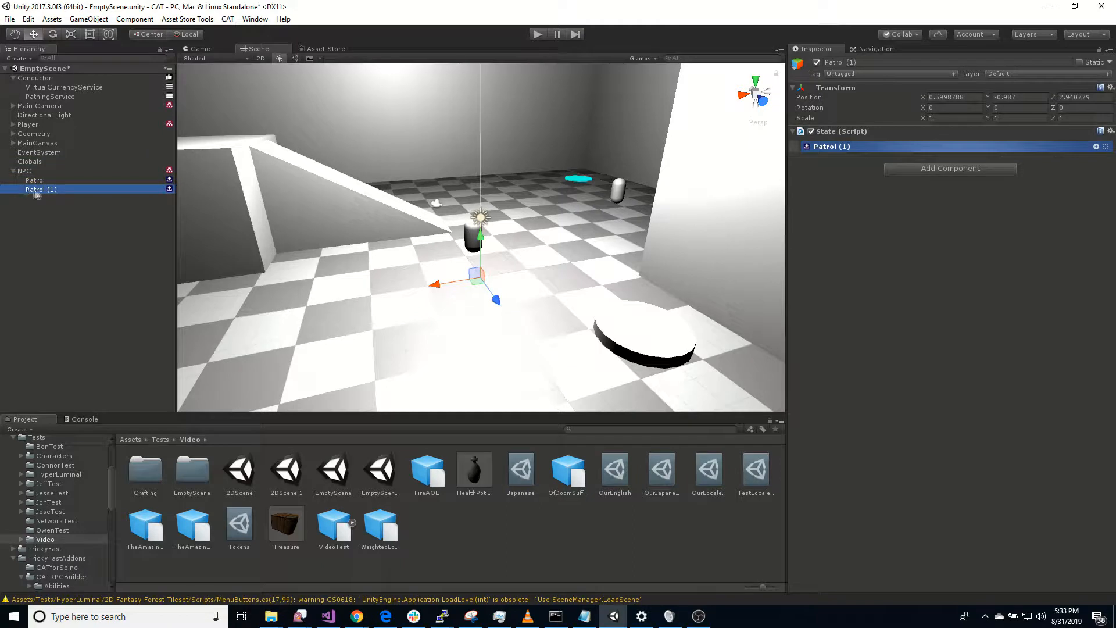
pyautogui.press('F2')
pyautogui.write('Wander')
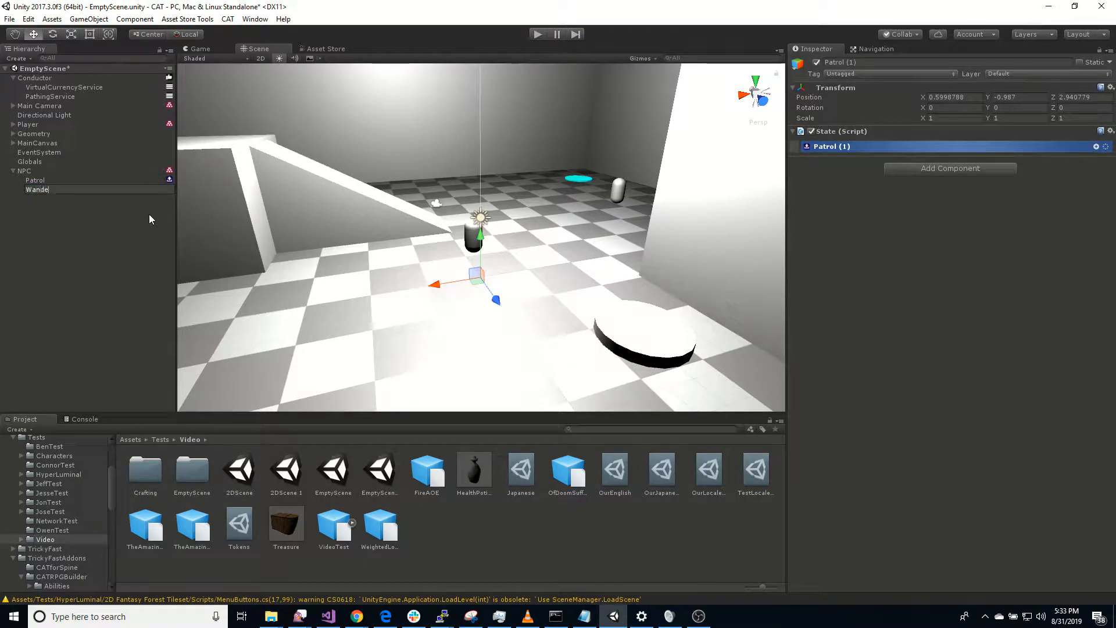
pyautogui.press('Return')
# Step: Duplicate the Wander state and name the copy Follow
pyautogui.hotkey('ctrl', 'd')
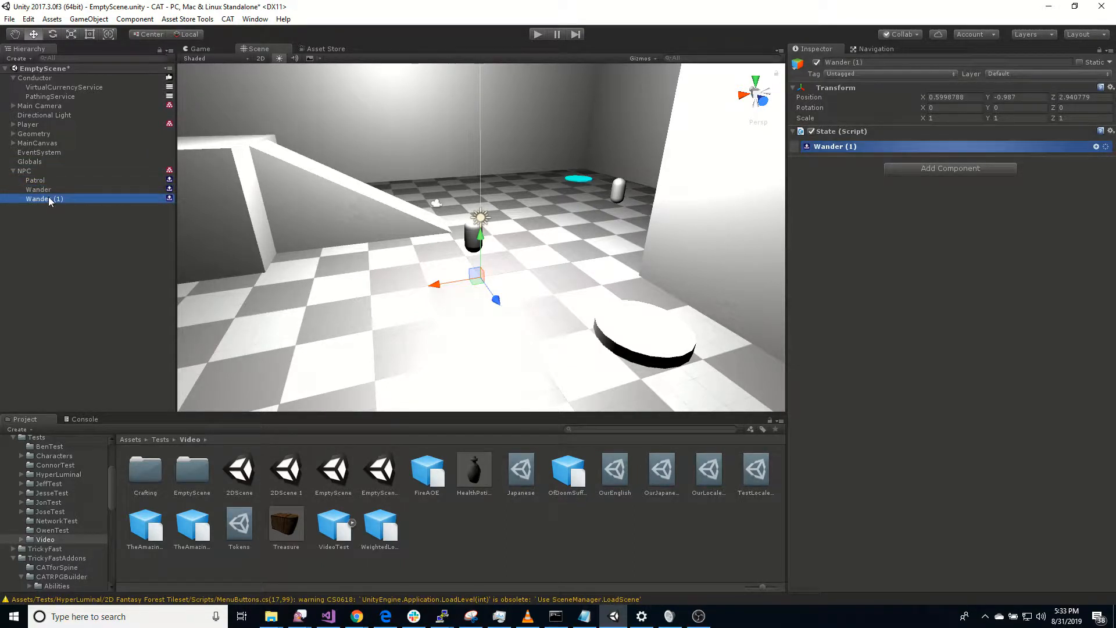
pyautogui.press('F2')
pyautogui.write('Follow')
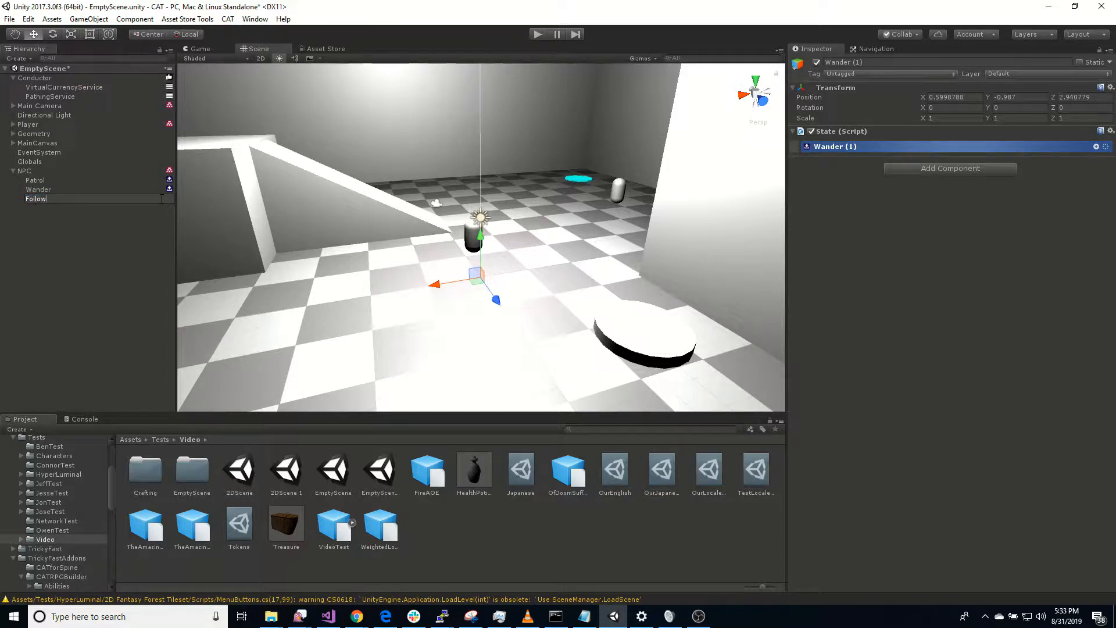
pyautogui.press('Return')
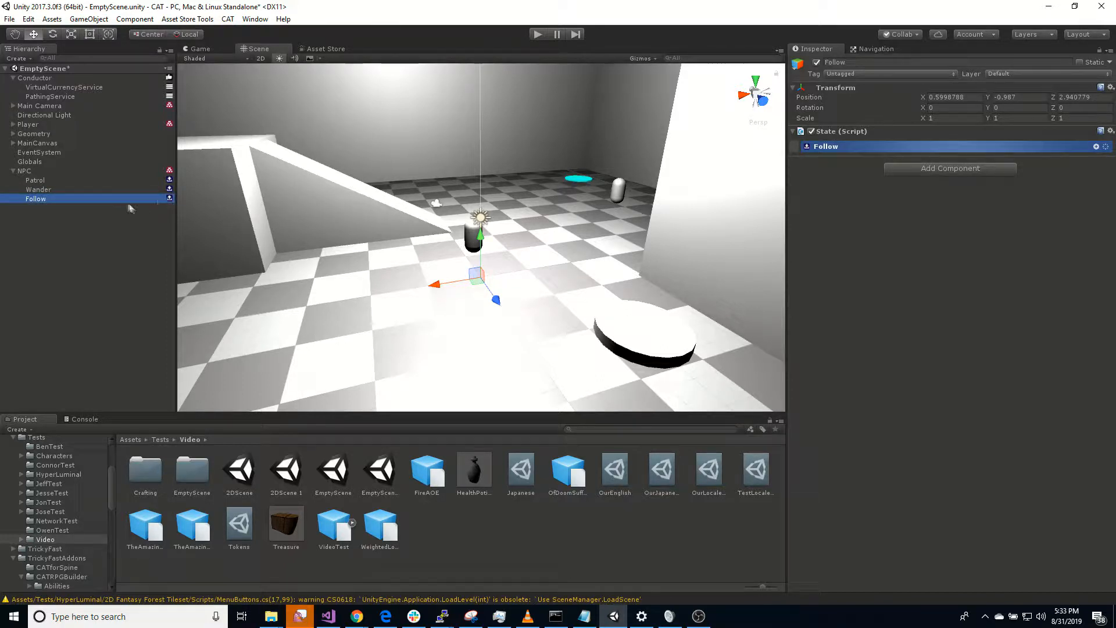
# Step: Duplicate the Follow state and name the copy MoveToMouse
pyautogui.hotkey('ctrl', 'd')
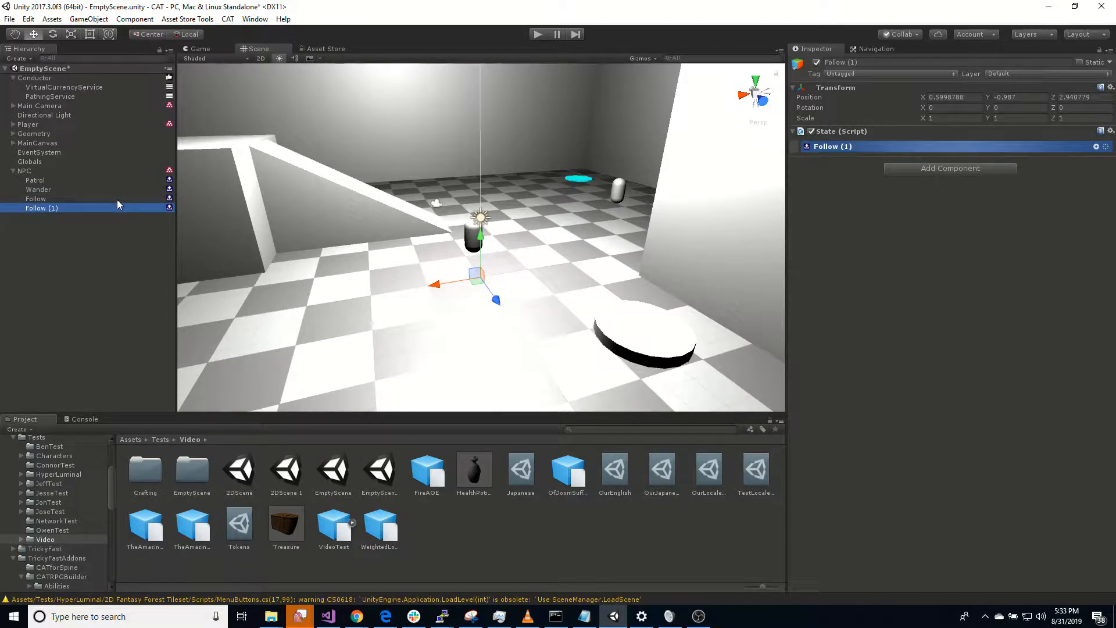
pyautogui.press('F2')
pyautogui.write('MoveToMouse')
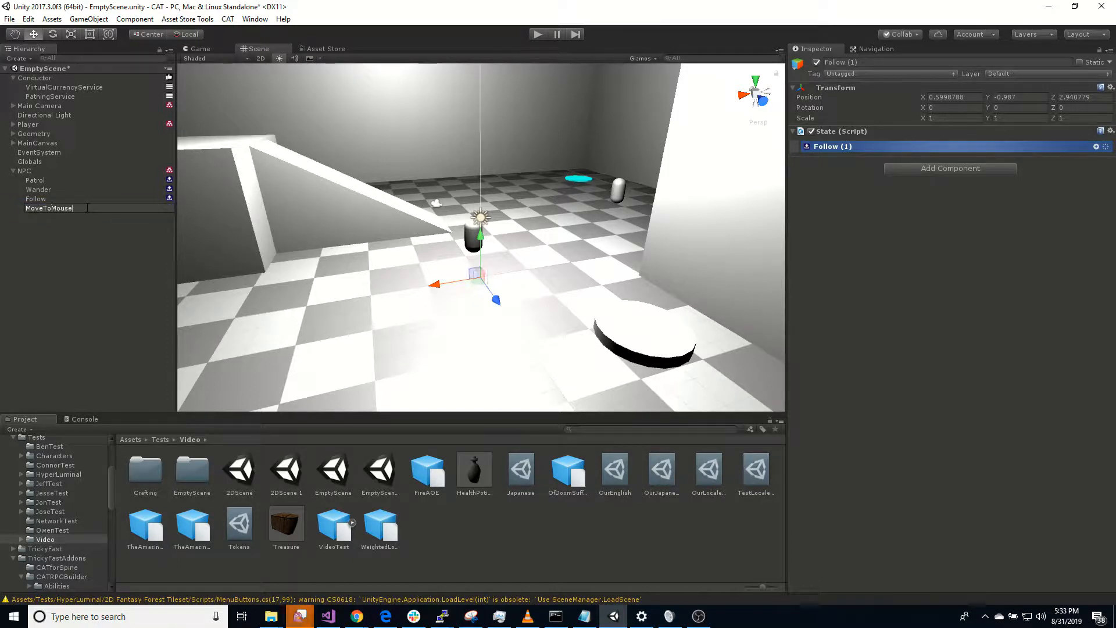
pyautogui.press('Return')
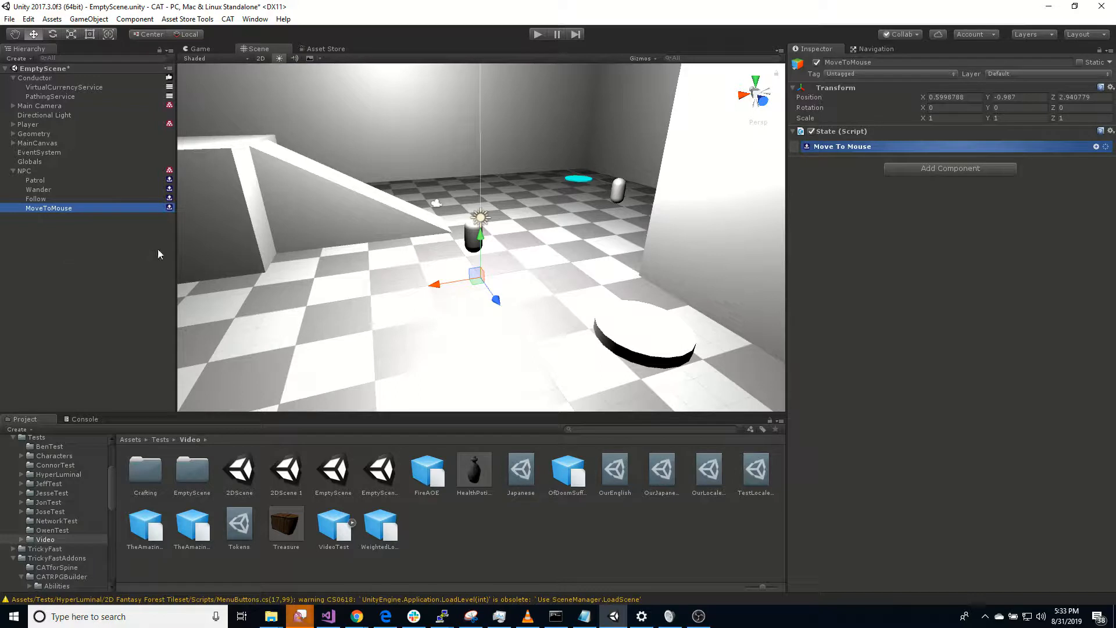
pyautogui.click(34, 175)
pyautogui.click(35, 180)
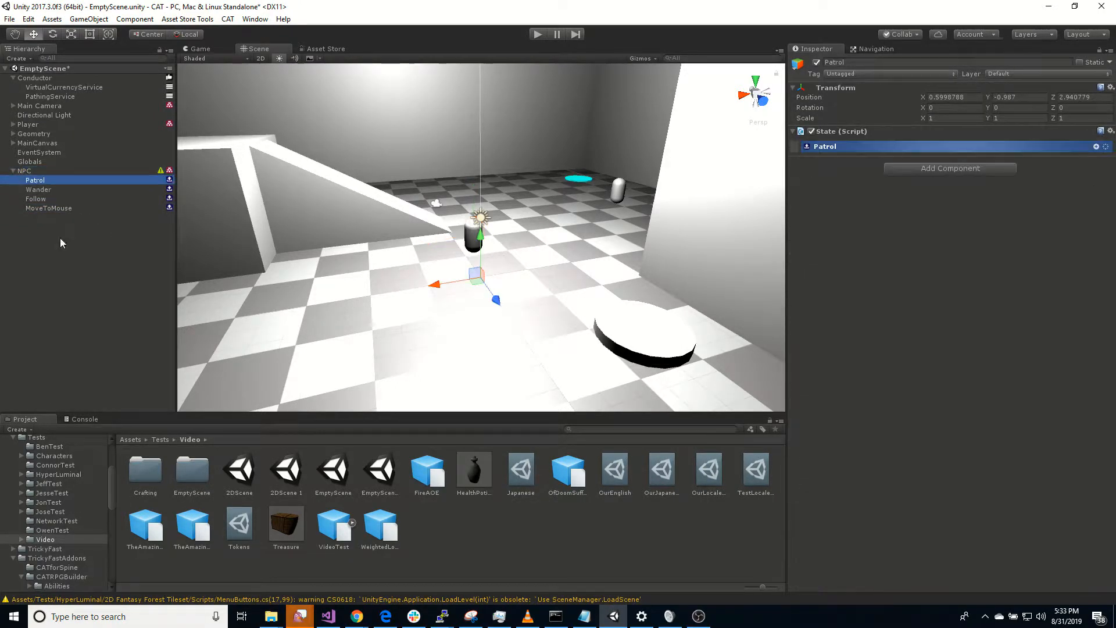
pyautogui.click(54, 211)
pyautogui.click(47, 182)
# Step: Create a 3D sphere at the root level of the scene, outside the NPC
pyautogui.moveTo(559, 231); pyautogui.dragTo(492, 267, button='right')
pyautogui.click(150, 243)
pyautogui.rightClick(36, 256)
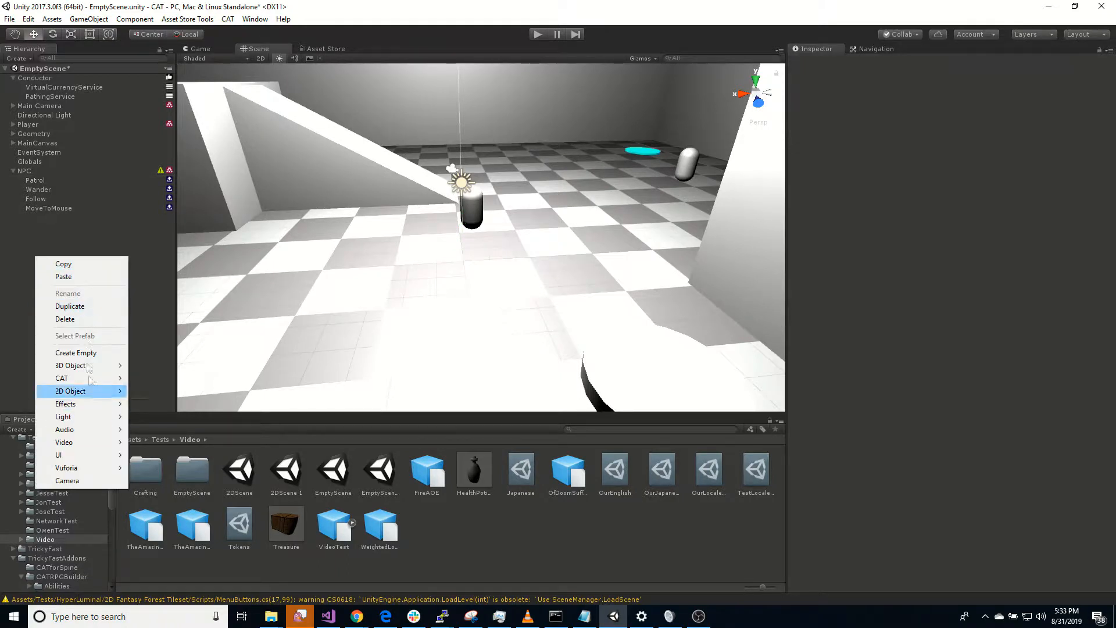
pyautogui.moveTo(87, 366)
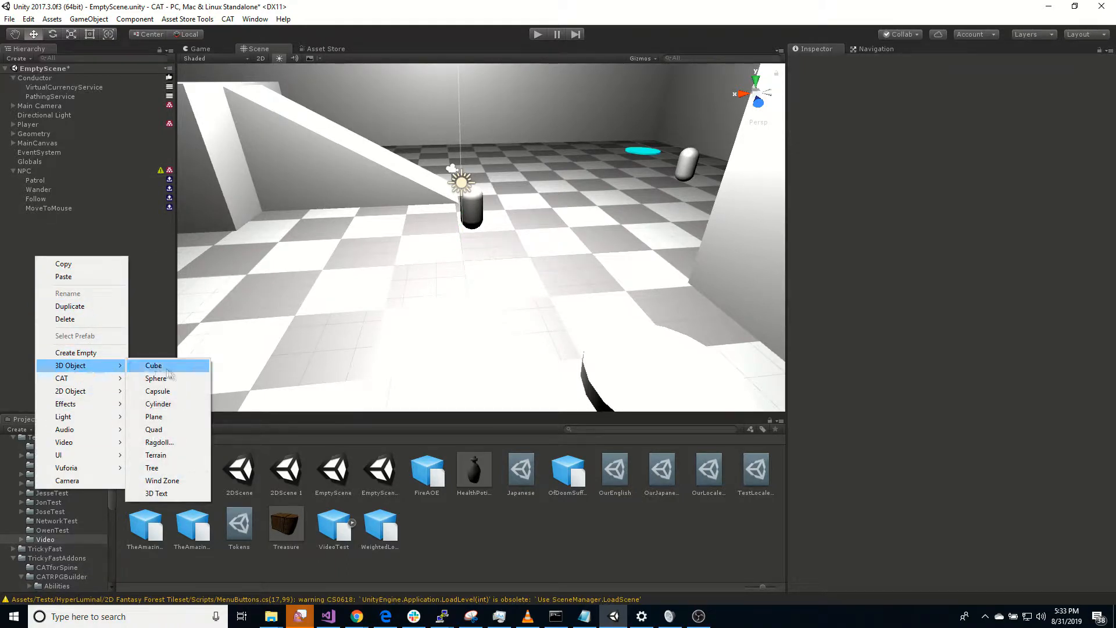
pyautogui.click(179, 381)
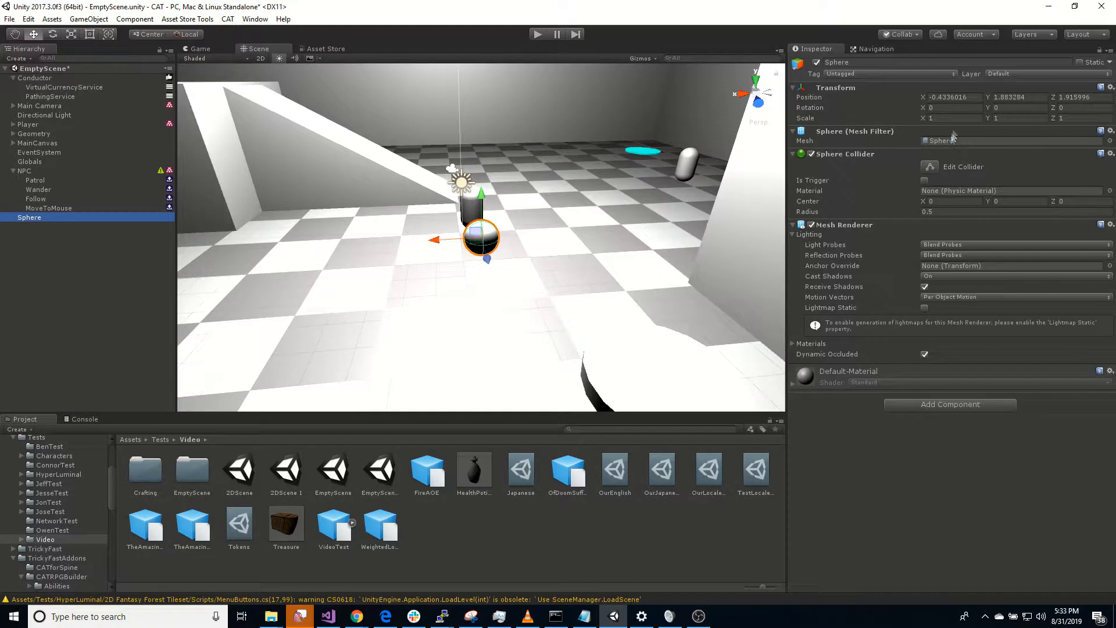
# Step: Scale the sphere to 0.25 on X, Y and Z and disable its Sphere Collider
pyautogui.click(955, 119)
pyautogui.write('0.25')
pyautogui.press('Tab')
pyautogui.write('0.25')
pyautogui.press('Tab')
pyautogui.write('0.25')
pyautogui.click(811, 154)
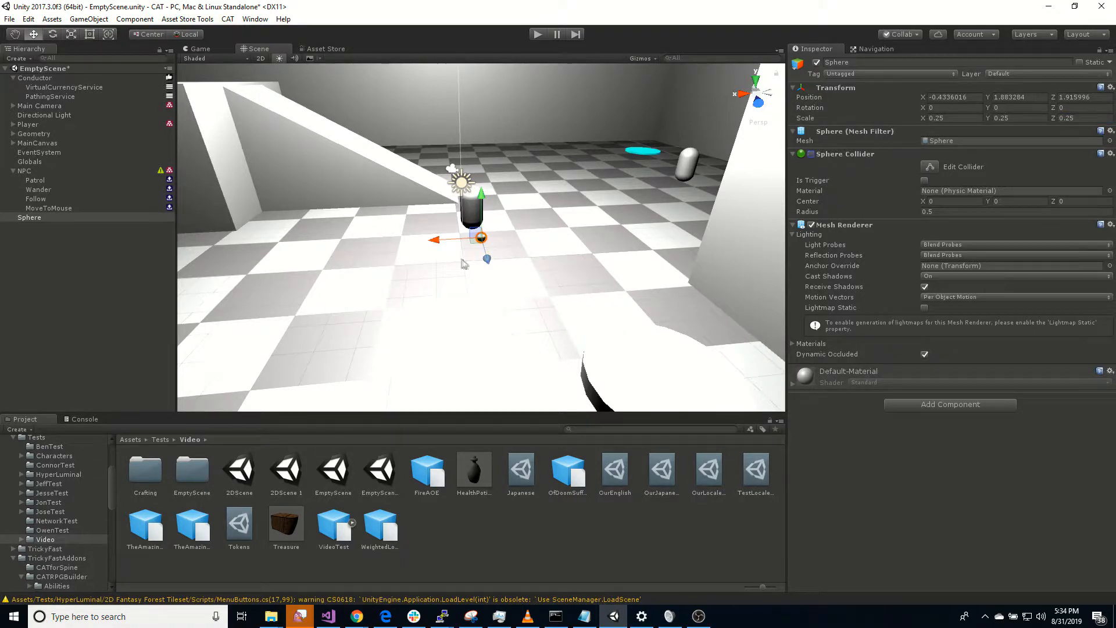
# Step: Move the sphere near the NPC capsule to about X -0.15, Z 1.38, and rename it Waypoint
pyautogui.moveTo(439, 241); pyautogui.dragTo(469, 255)
pyautogui.click(54, 217)
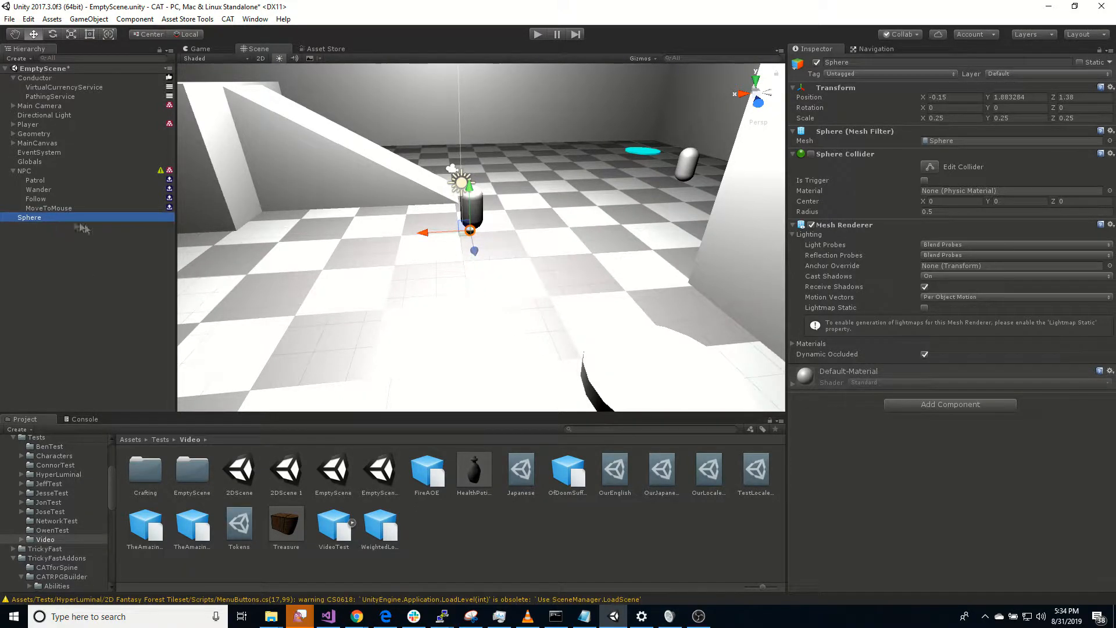
pyautogui.press('F2')
pyautogui.write('Waypoint')
pyautogui.press('Return')
# Step: Duplicate Waypoint and move the copy to a separate spot on the checkered floor
pyautogui.click(69, 242)
pyautogui.click(57, 220)
pyautogui.hotkey('ctrl', 'd')
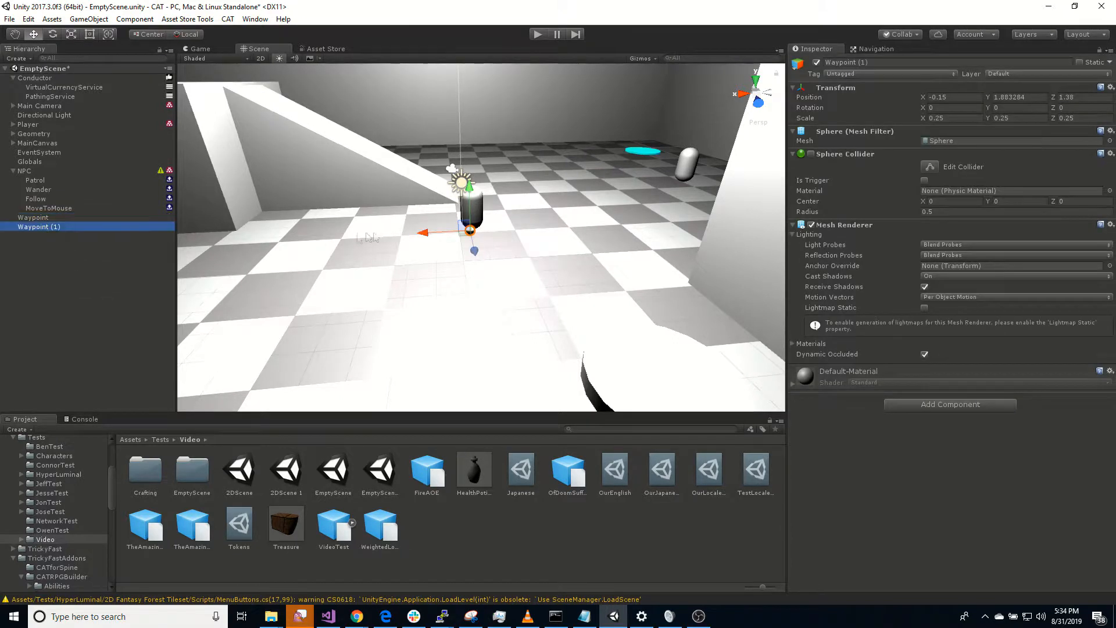
pyautogui.moveTo(470, 231); pyautogui.dragTo(183, 304)
pyautogui.moveTo(342, 319); pyautogui.dragTo(294, 312, button='right')
pyautogui.moveTo(316, 234); pyautogui.dragTo(312, 233)
# Step: Duplicate Waypoint (1) and move the copy to about X 8.57, Y 0.2, Z 15.03
pyautogui.hotkey('ctrl', 'd')
pyautogui.moveTo(393, 284); pyautogui.dragTo(308, 291, button='right')
pyautogui.moveTo(629, 306); pyautogui.dragTo(317, 352)
pyautogui.moveTo(395, 360); pyautogui.dragTo(983, 364, button='right')
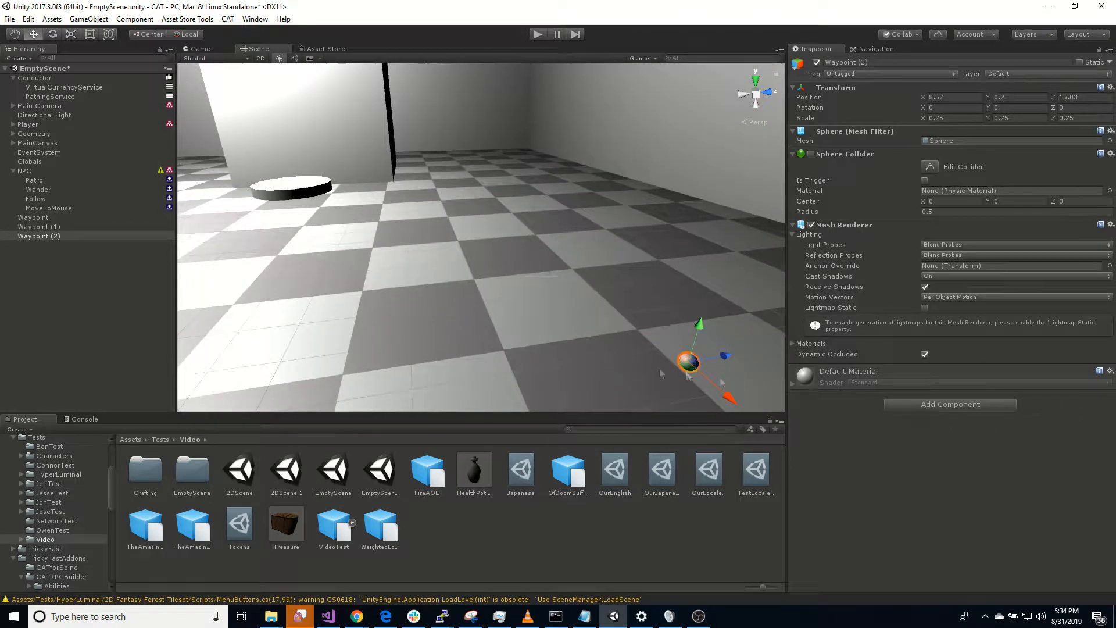
# Step: Duplicate Waypoint (2) and move the copy along the X axis to about X -1.38
pyautogui.hotkey('ctrl', 'd')
pyautogui.moveTo(731, 396); pyautogui.dragTo(250, 19)
pyautogui.moveTo(460, 324); pyautogui.dragTo(332, 297, button='right')
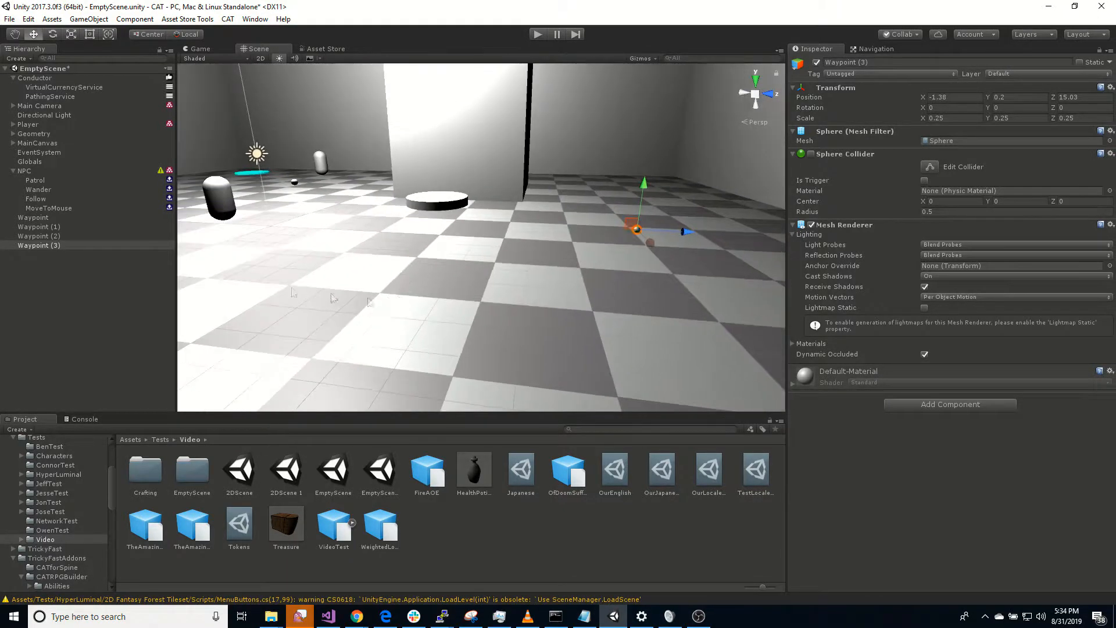
# Step: Add a Looping Action as a child of the Patrol state
pyautogui.click(46, 181)
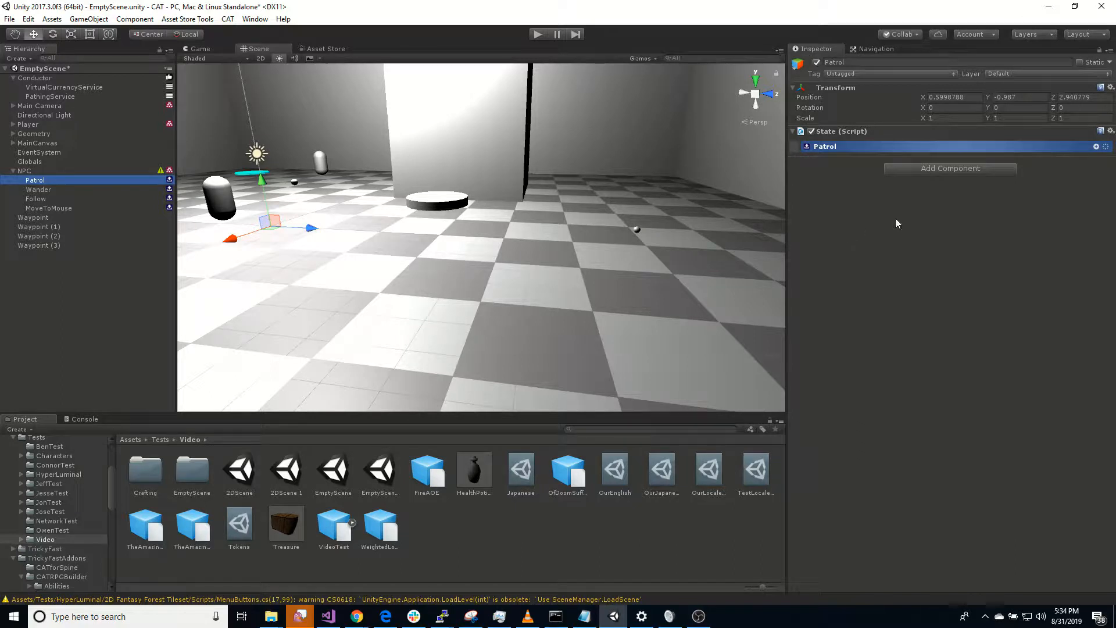
pyautogui.click(1097, 146)
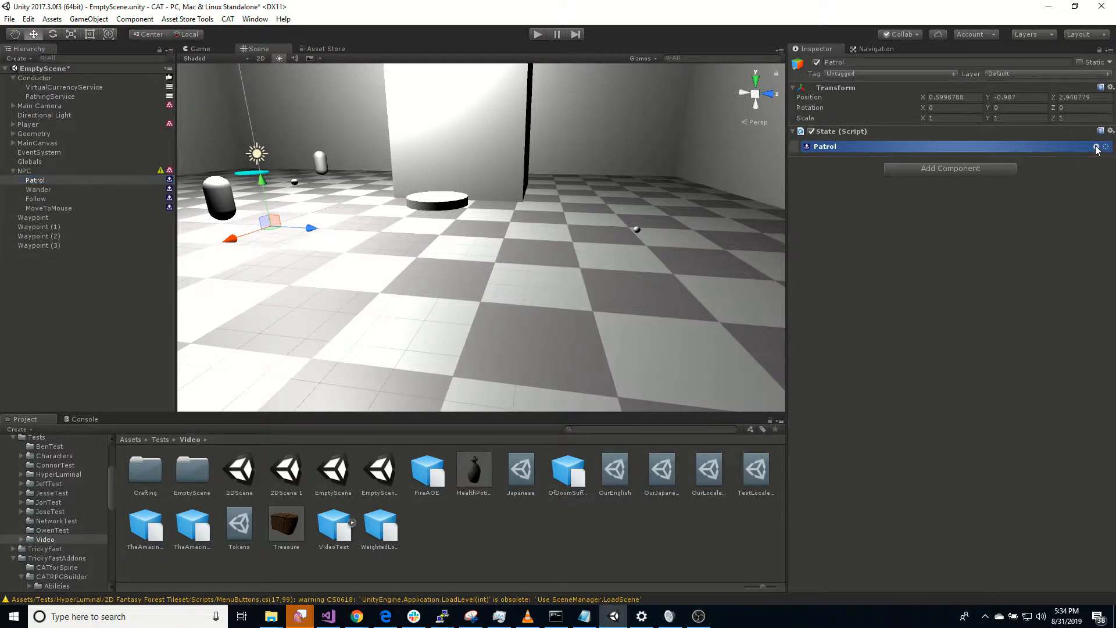
pyautogui.write('loopin')
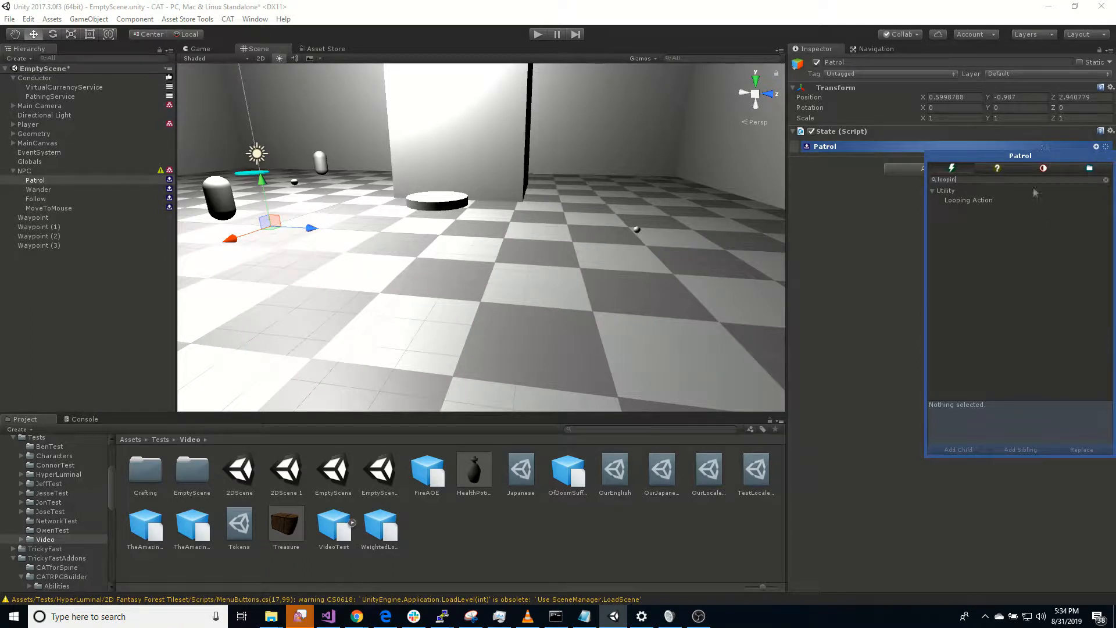
pyautogui.doubleClick(986, 200)
pyautogui.click(864, 353)
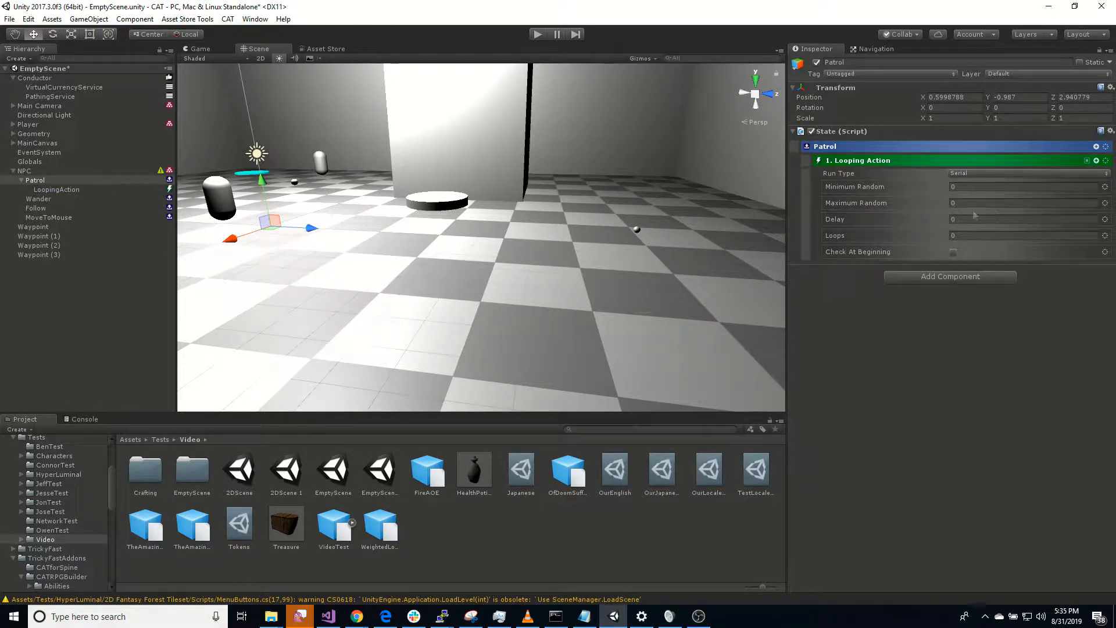
# Step: Add four Navigate Actions as children of Patrol's Looping Action
pyautogui.click(1098, 161)
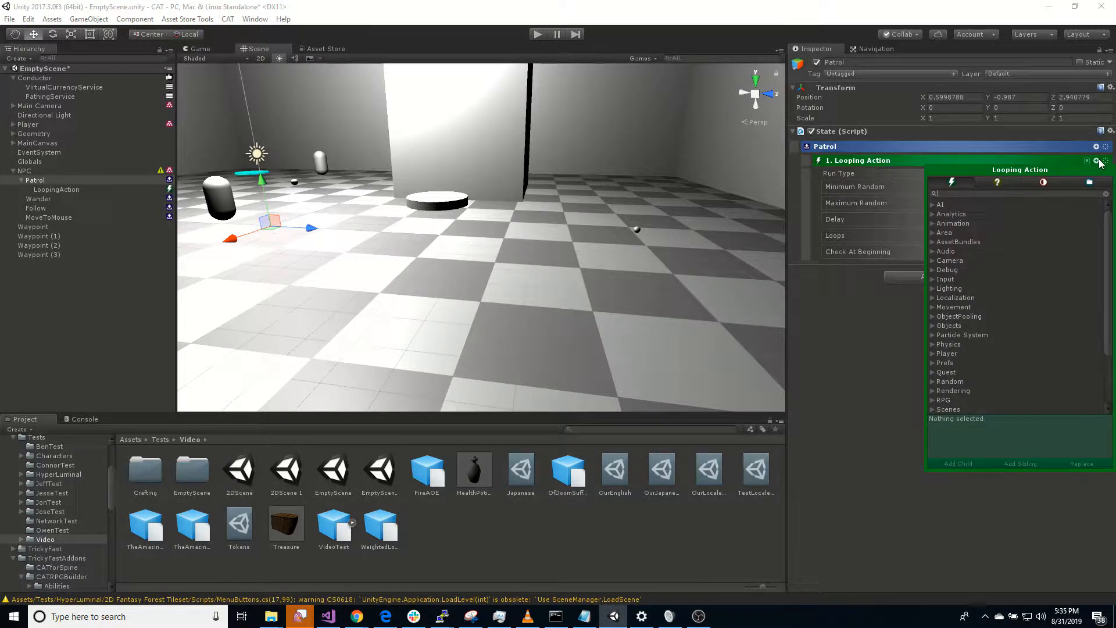
pyautogui.write('nav')
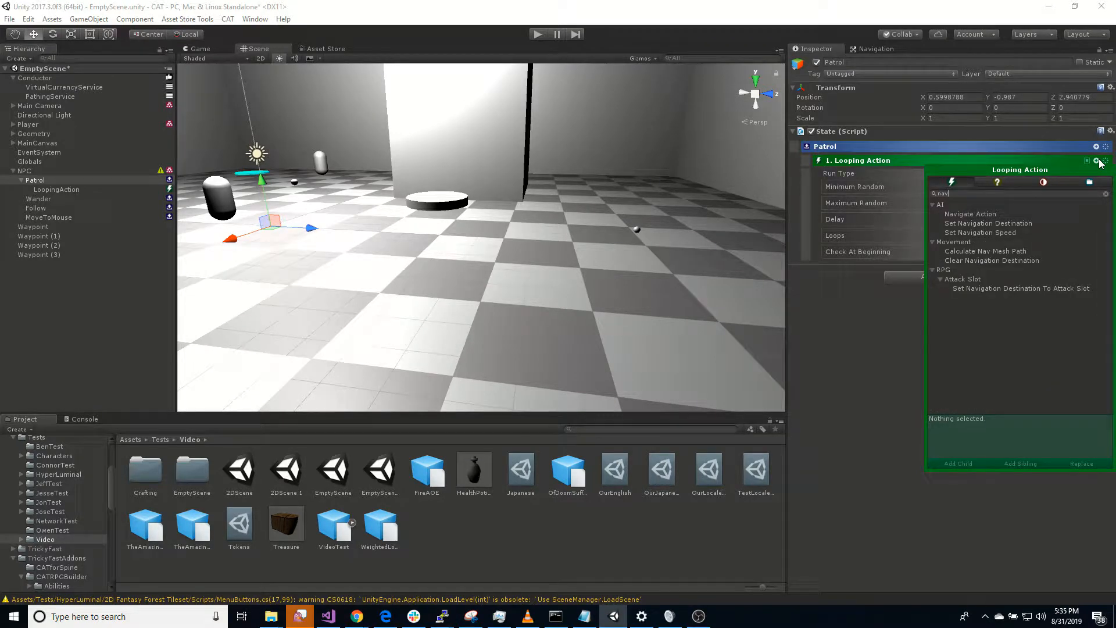
pyautogui.click(981, 214)
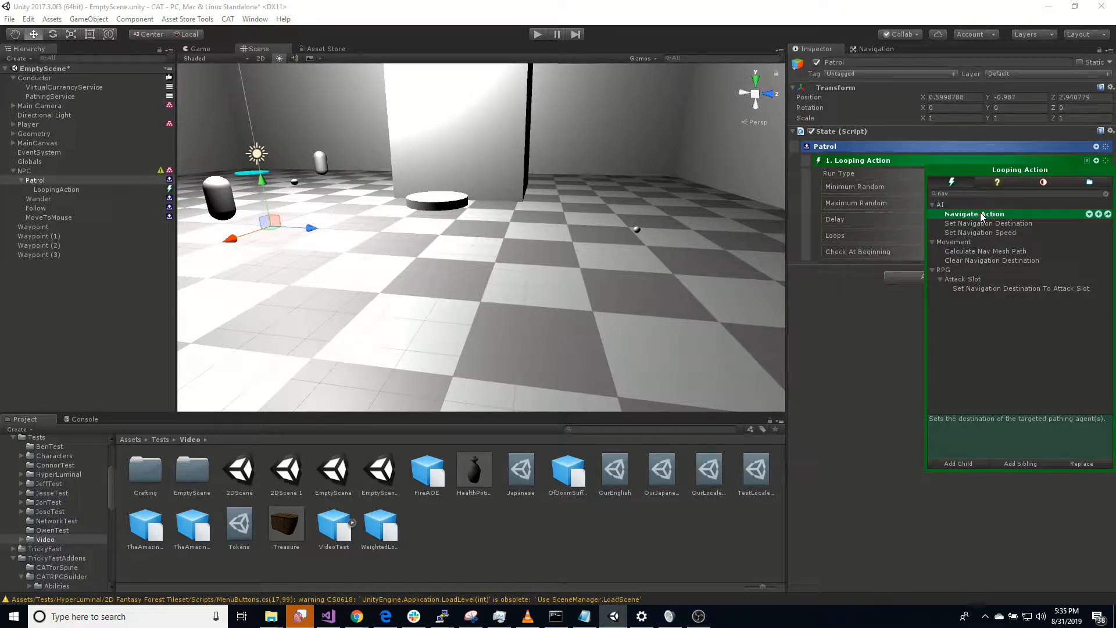
pyautogui.doubleClick(981, 216)
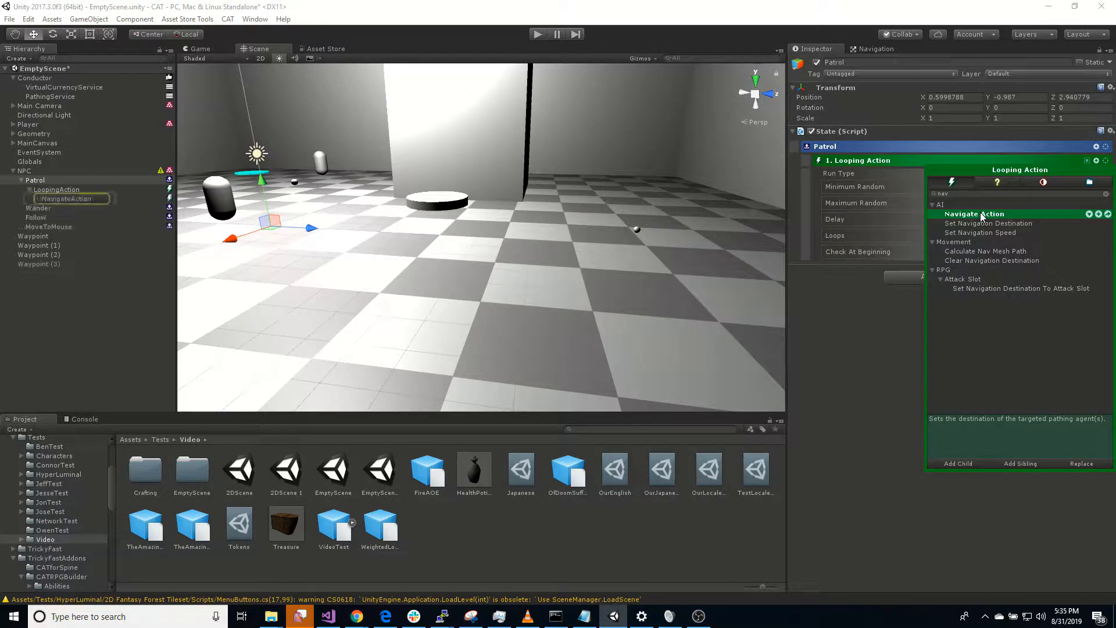
pyautogui.doubleClick(981, 216)
pyautogui.doubleClick(981, 215)
pyautogui.doubleClick(982, 215)
pyautogui.click(79, 200)
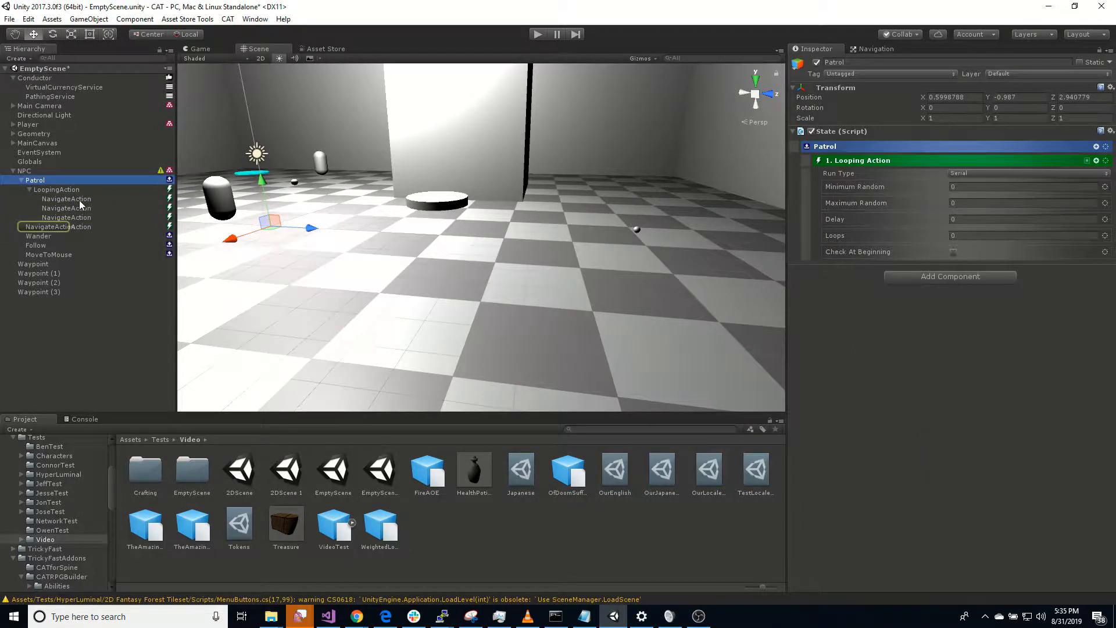
# Step: Set the first Navigate Action's Destination to Named and assign Waypoint (1) to it
pyautogui.click(66, 200)
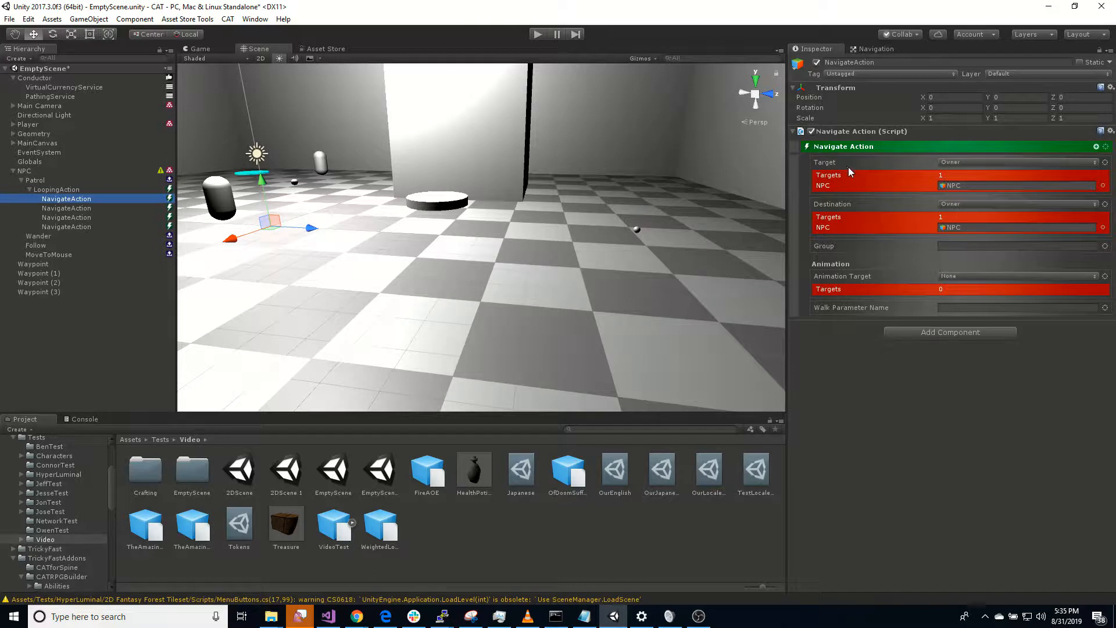
pyautogui.click(984, 206)
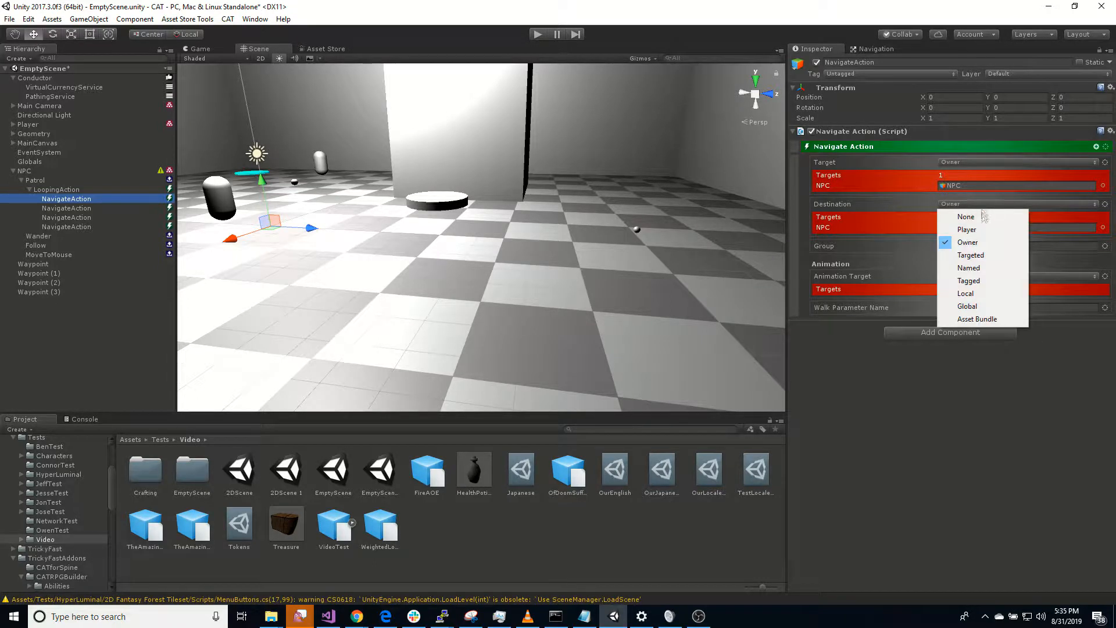
pyautogui.click(984, 268)
pyautogui.moveTo(103, 265); pyautogui.dragTo(966, 201)
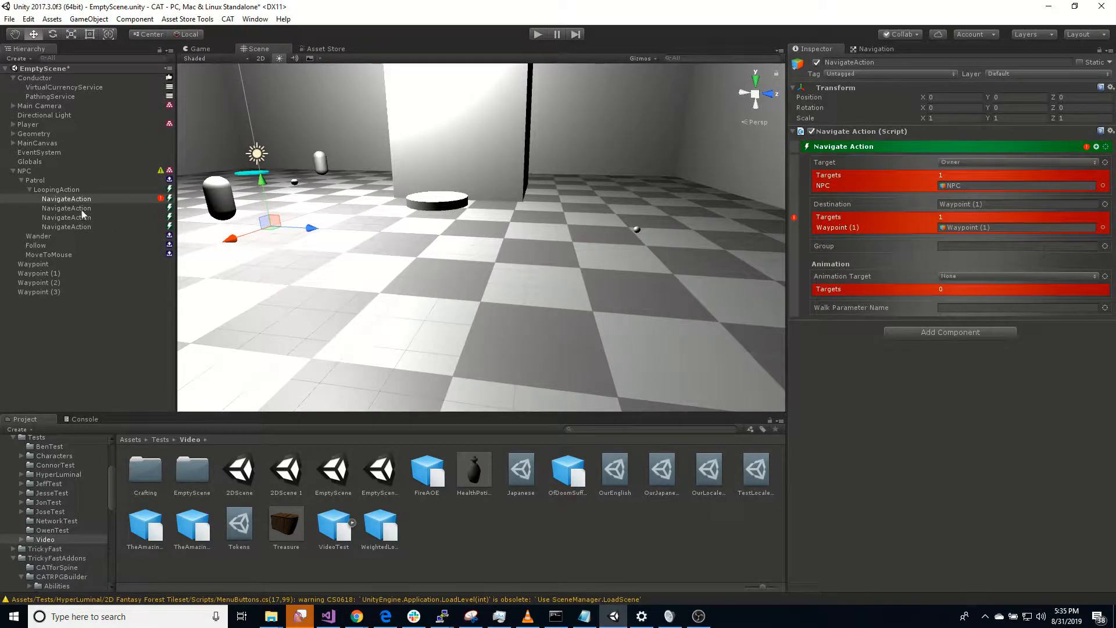
# Step: Set the second Navigate Action's Destination to Named and assign the NavigateAction object to it
pyautogui.click(79, 208)
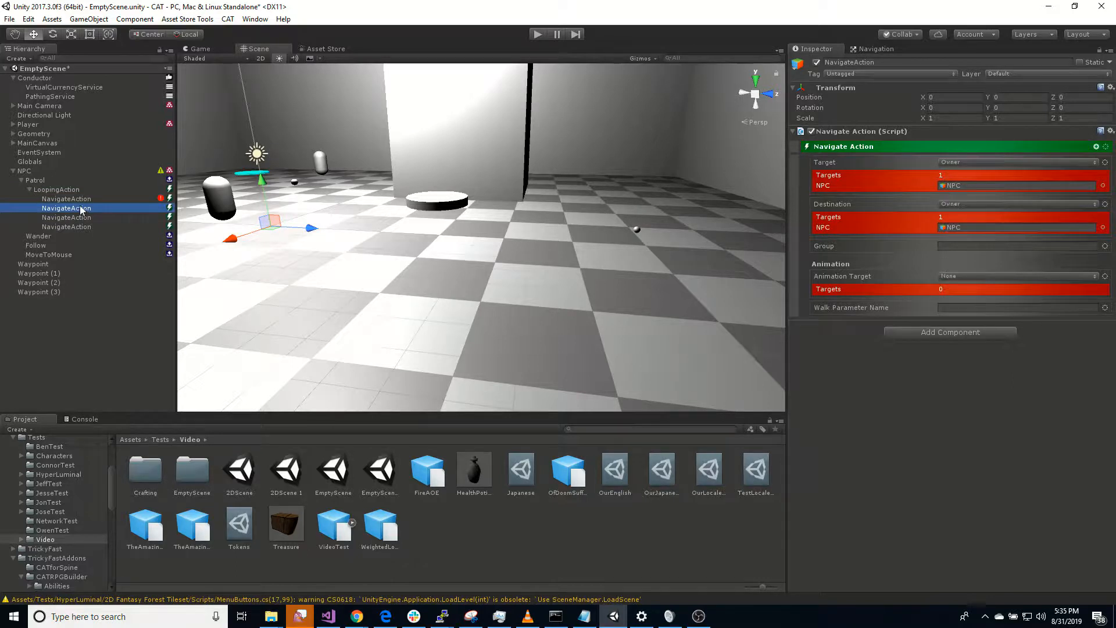
pyautogui.moveTo(43, 287); pyautogui.dragTo(874, 242)
pyautogui.press('BackSpace')
pyautogui.click(1096, 204)
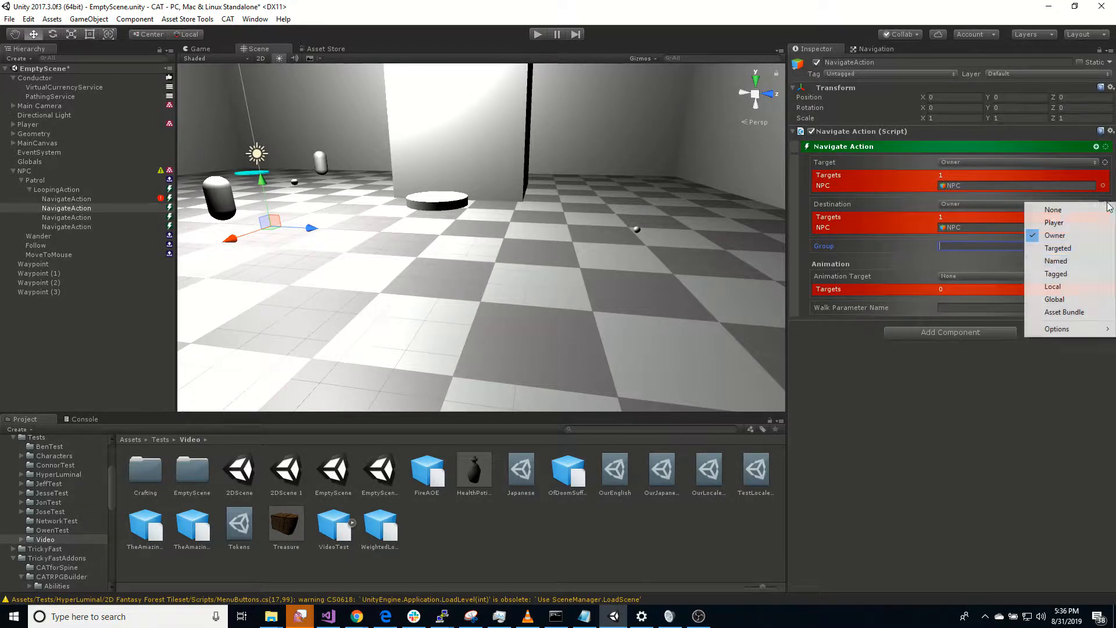
pyautogui.click(1087, 260)
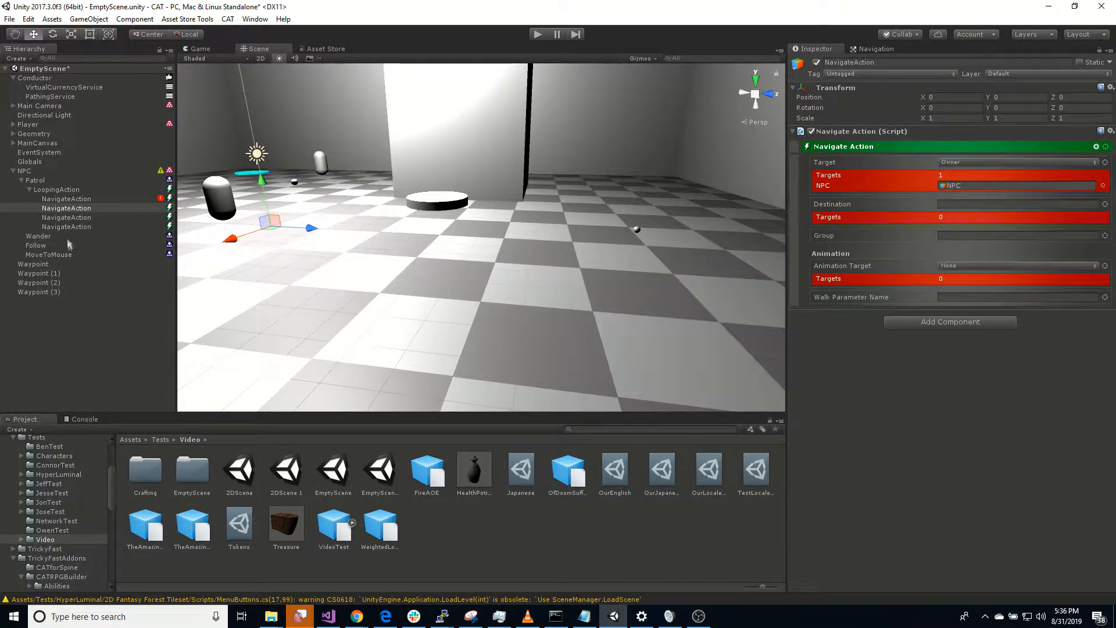
pyautogui.moveTo(69, 210); pyautogui.dragTo(967, 201)
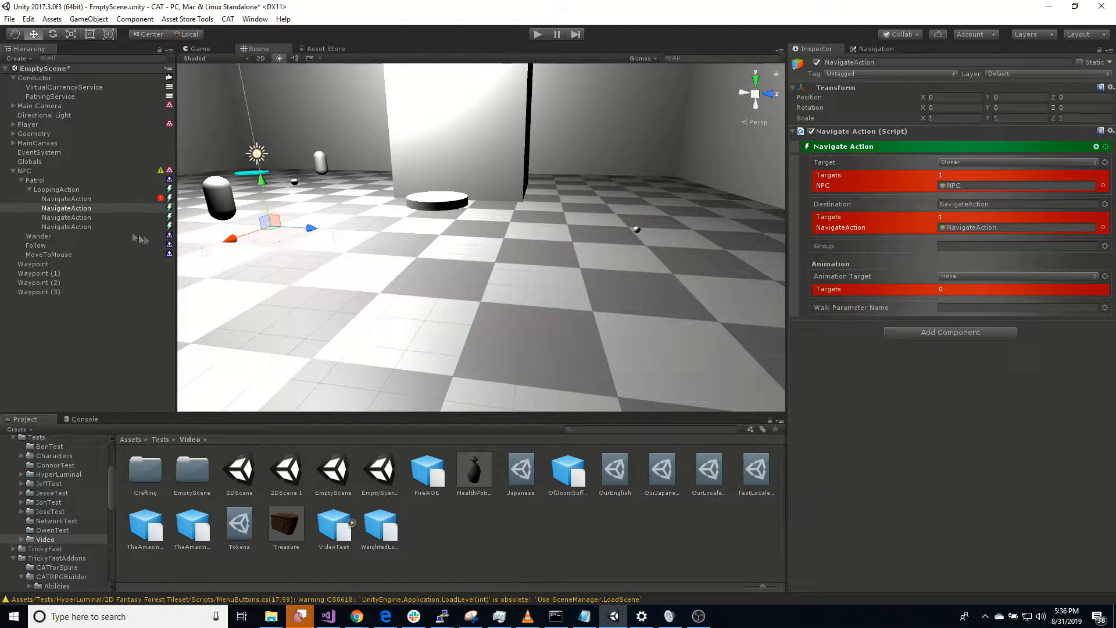
# Step: Set the third Navigate Action's Destination to Named and assign Waypoint (3) to it
pyautogui.click(64, 219)
pyautogui.click(1065, 205)
pyautogui.click(986, 256)
pyautogui.moveTo(30, 292); pyautogui.dragTo(969, 205)
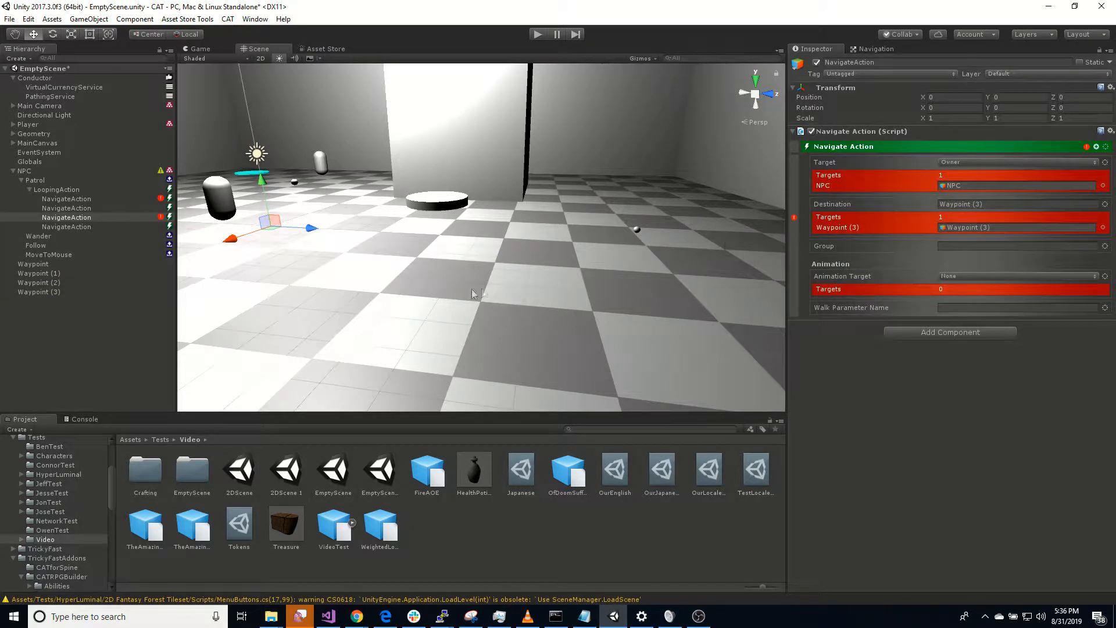
# Step: Set the fourth Navigate Action's Destination to Named and assign the first Waypoint object to it
pyautogui.click(84, 227)
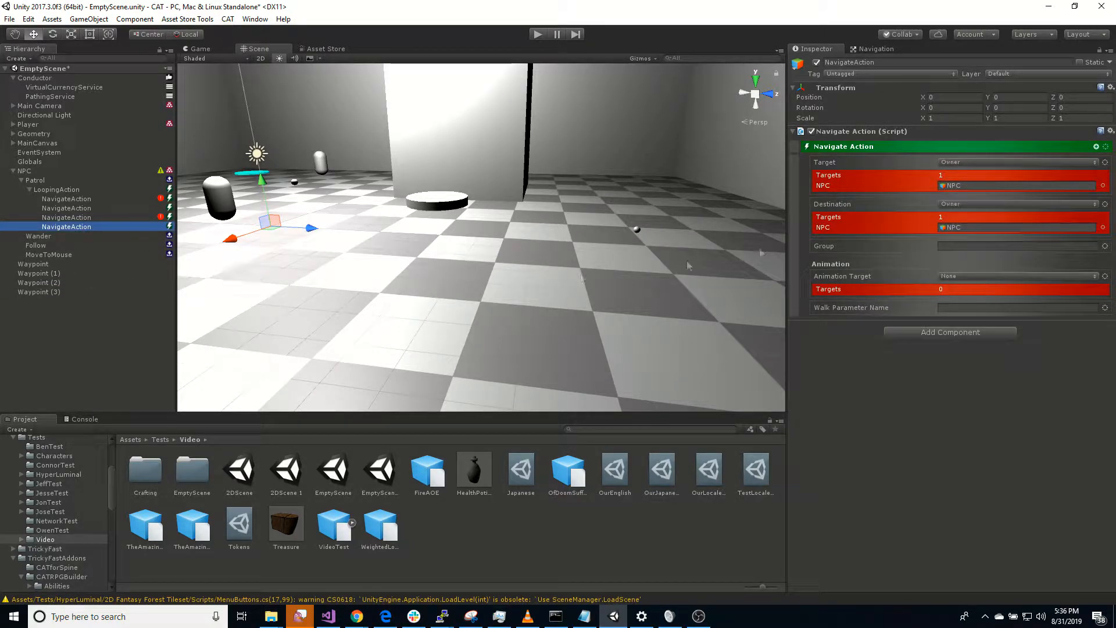
pyautogui.click(982, 205)
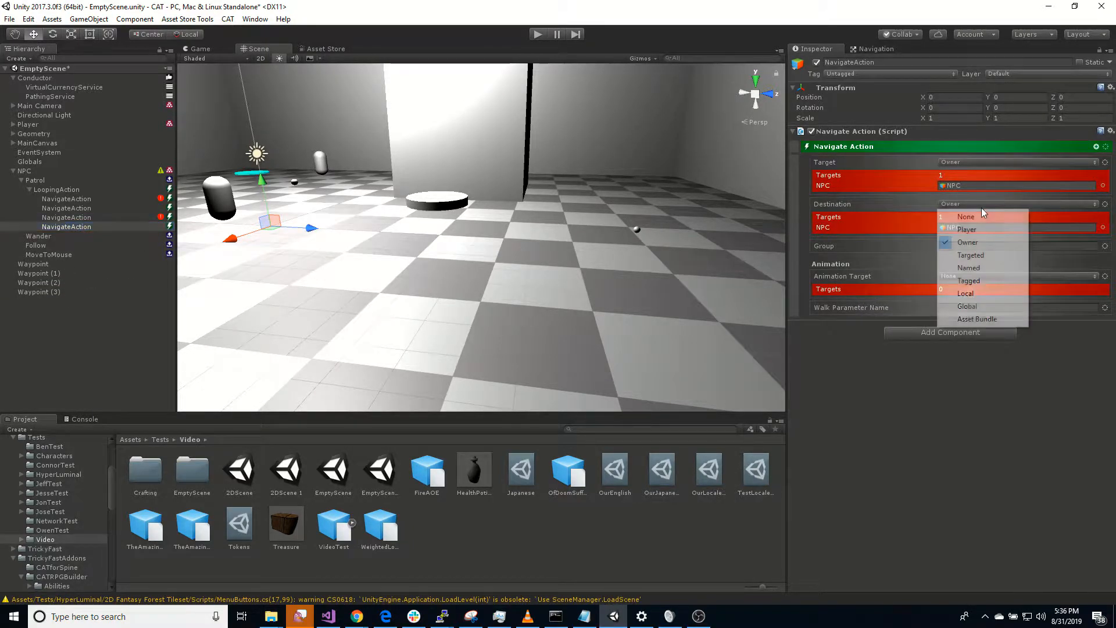
pyautogui.click(998, 283)
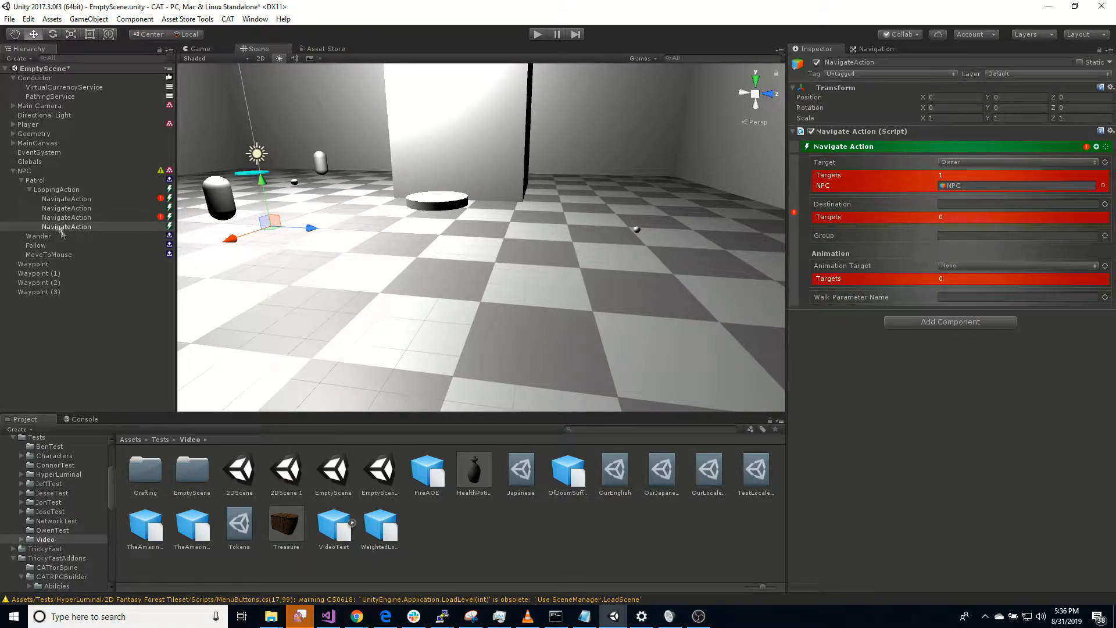
pyautogui.moveTo(36, 266); pyautogui.dragTo(955, 203)
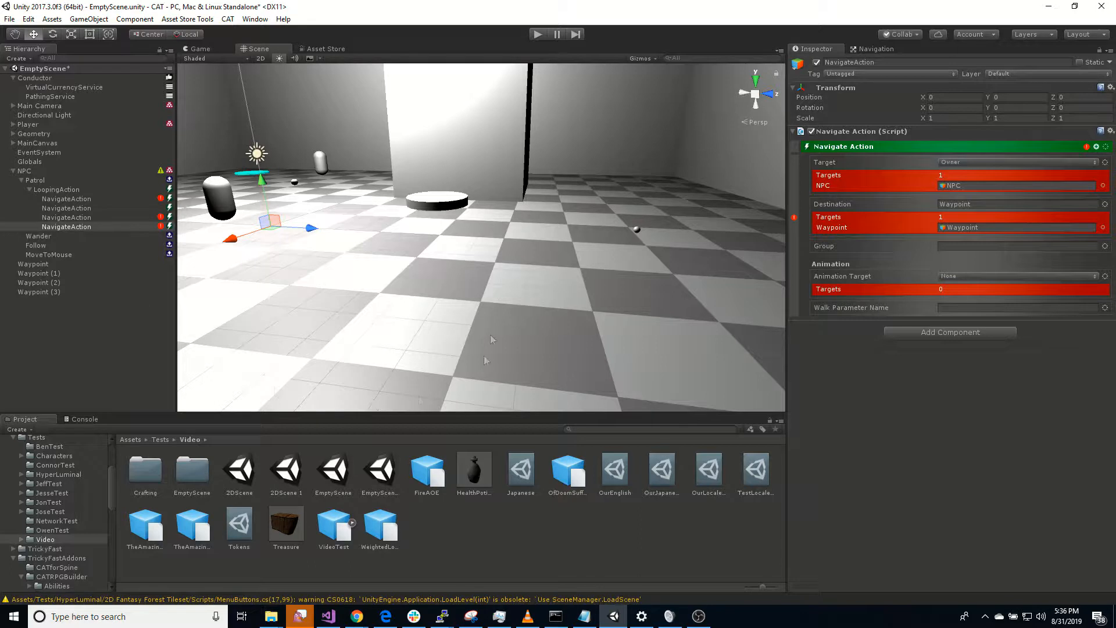
# Step: Go through the Navigate Actions in Patrol's Looping Action to check their destinations
pyautogui.click(74, 209)
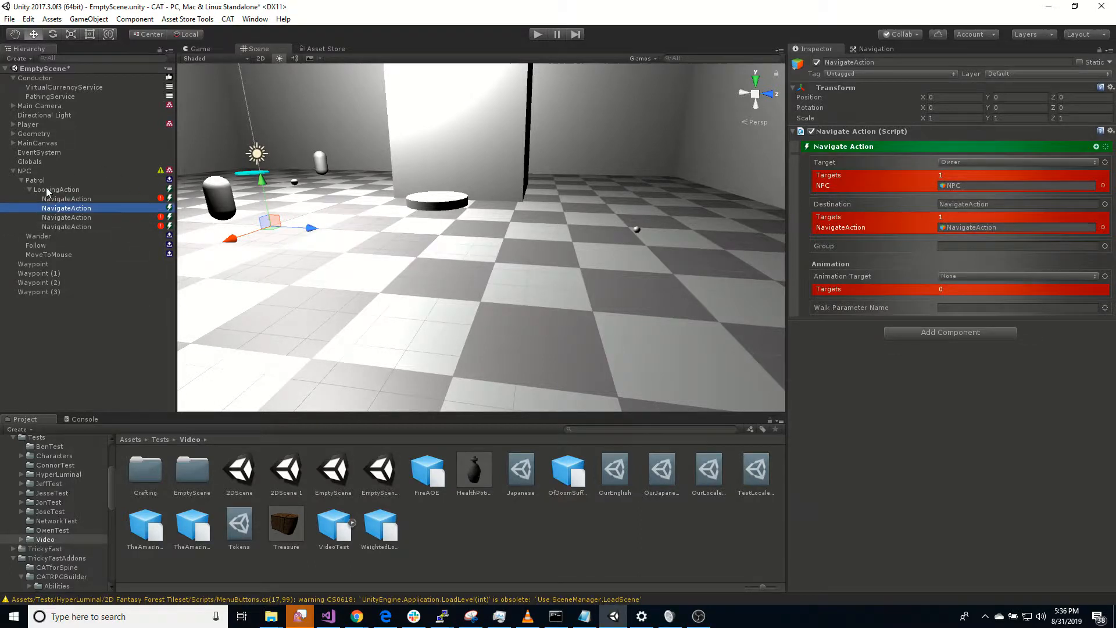
pyautogui.click(65, 218)
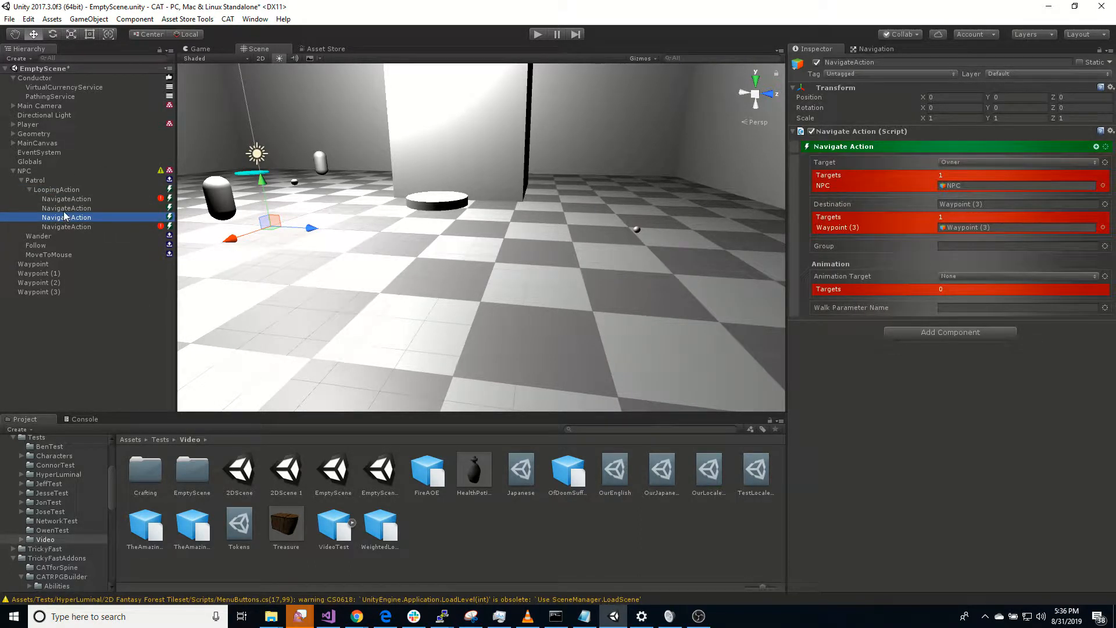
pyautogui.click(54, 228)
pyautogui.click(58, 199)
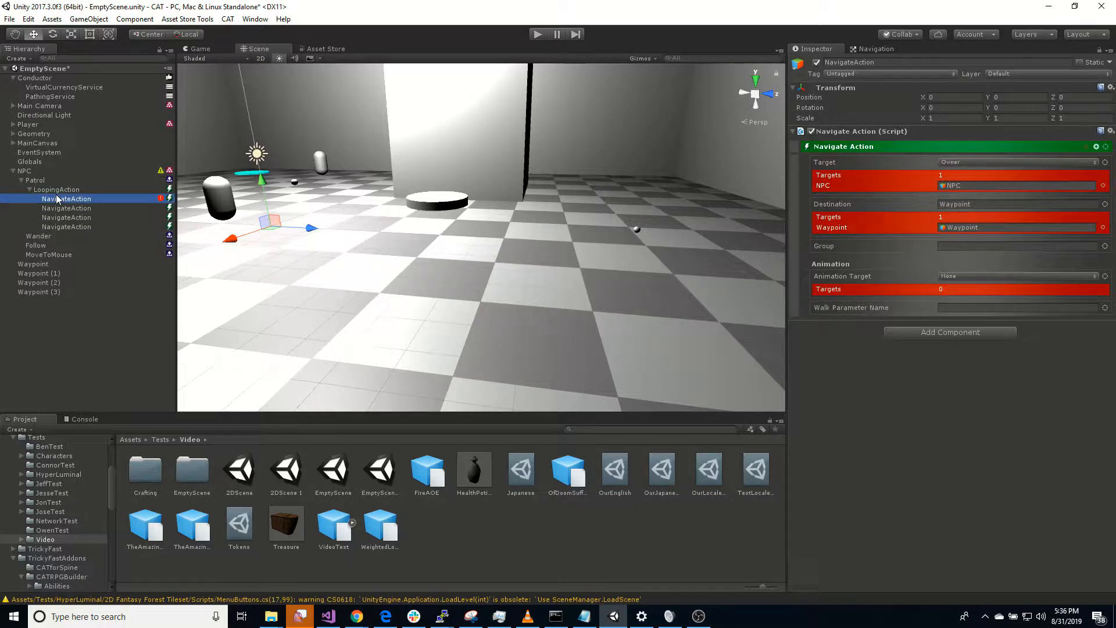
pyautogui.click(60, 191)
# Step: Set the Initial State of the NPC's state machine to Patrol
pyautogui.click(40, 172)
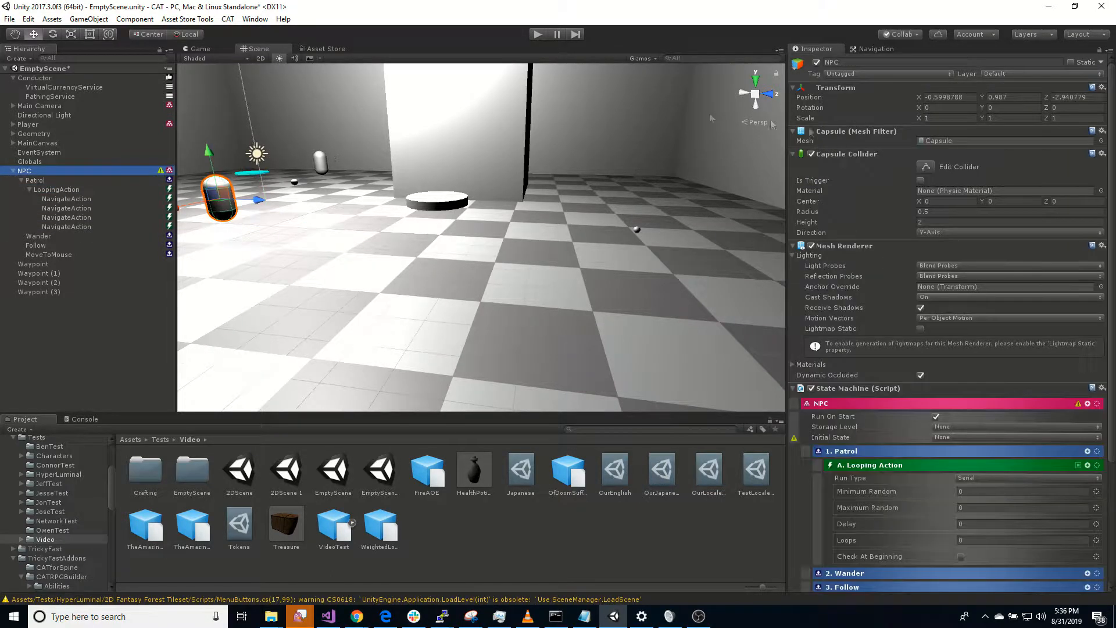
pyautogui.click(945, 437)
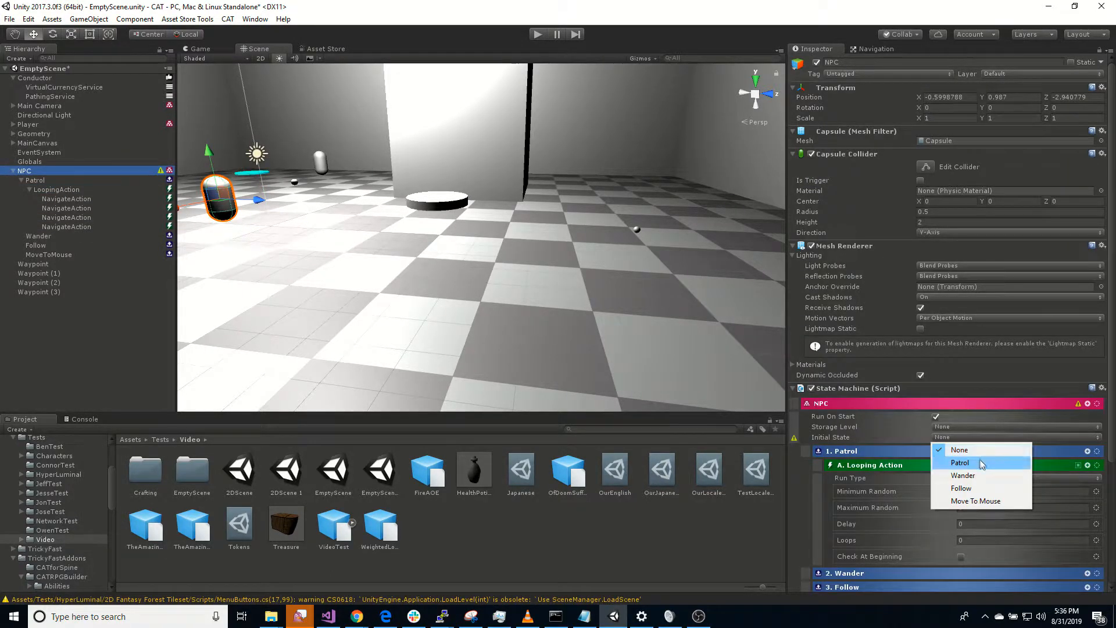
pyautogui.click(945, 459)
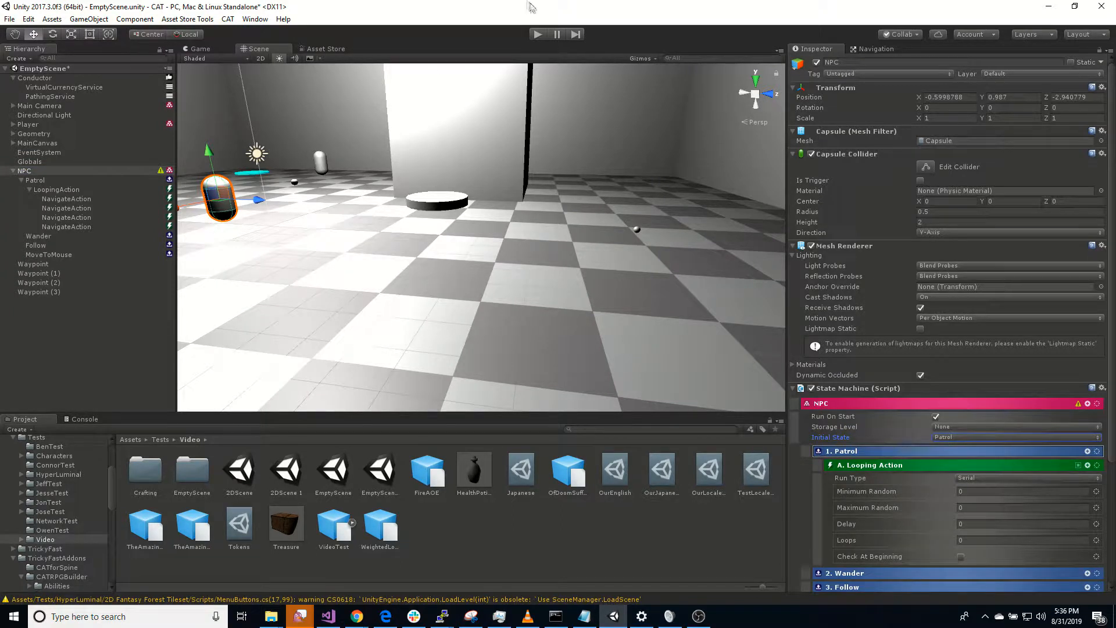
# Step: Play-test the NPC's patrol, stop the scene, and assign Waypoint (2) as the second Navigate Action's Destination
pyautogui.click(536, 36)
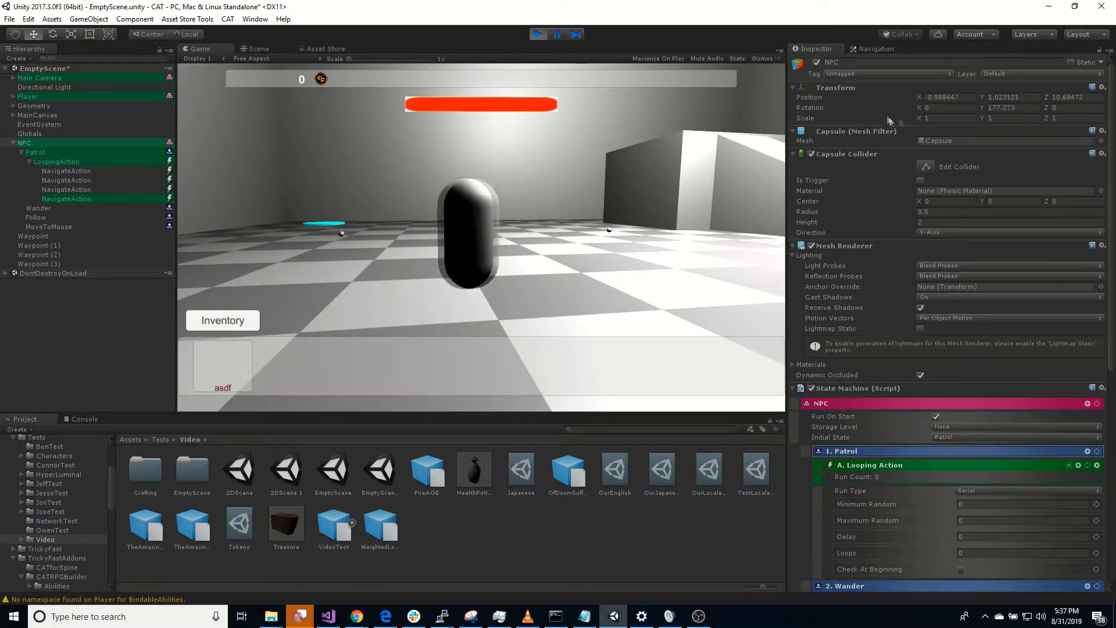
pyautogui.click(539, 35)
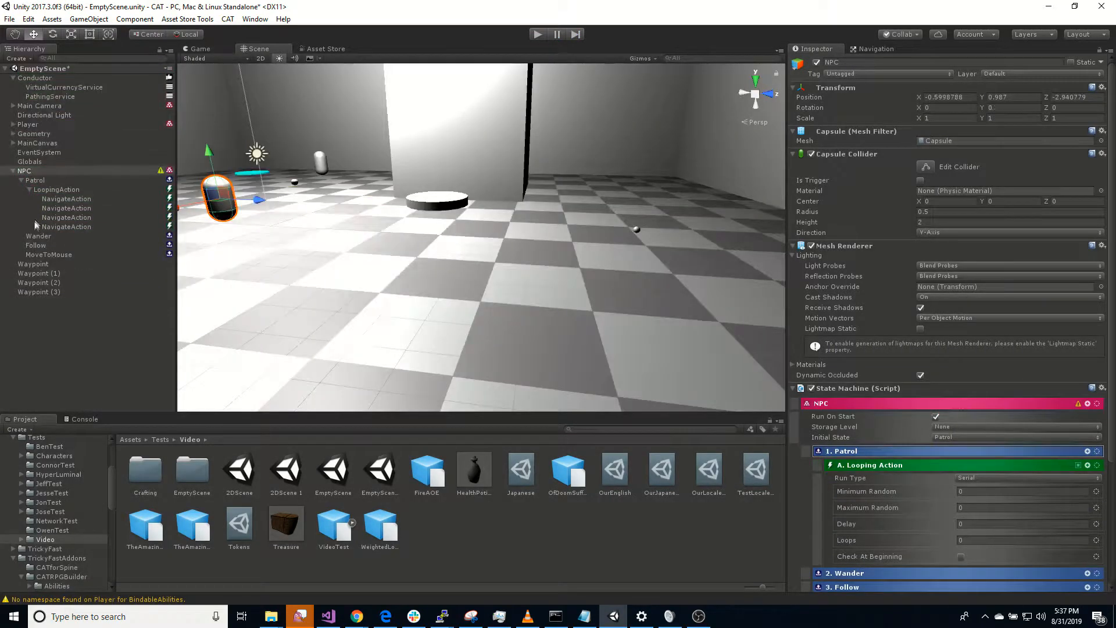
pyautogui.click(78, 210)
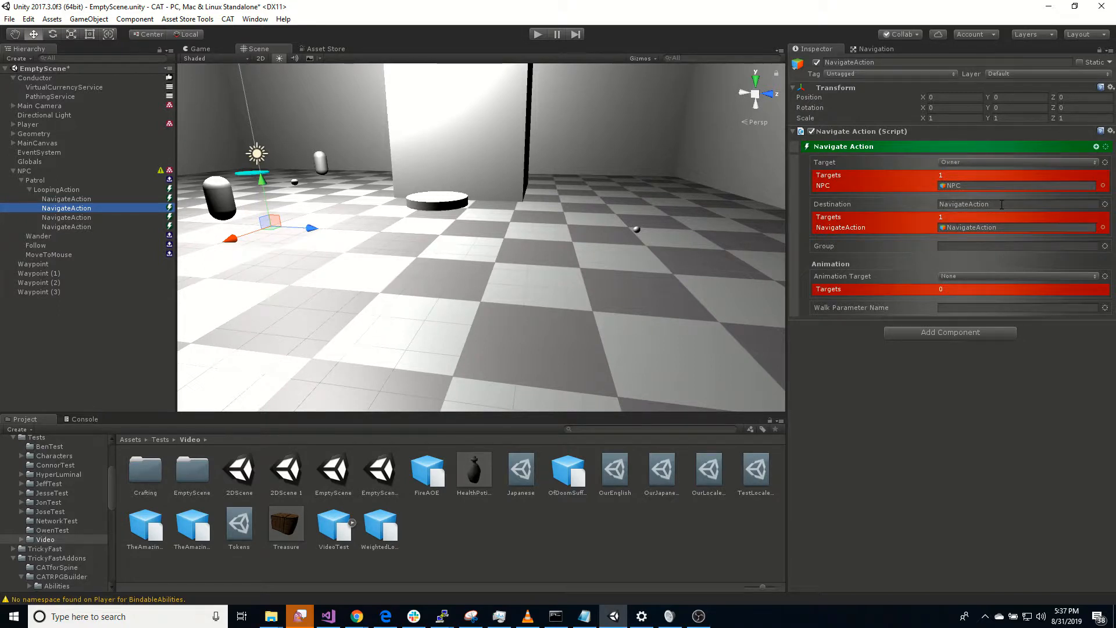
pyautogui.moveTo(52, 283); pyautogui.dragTo(993, 210)
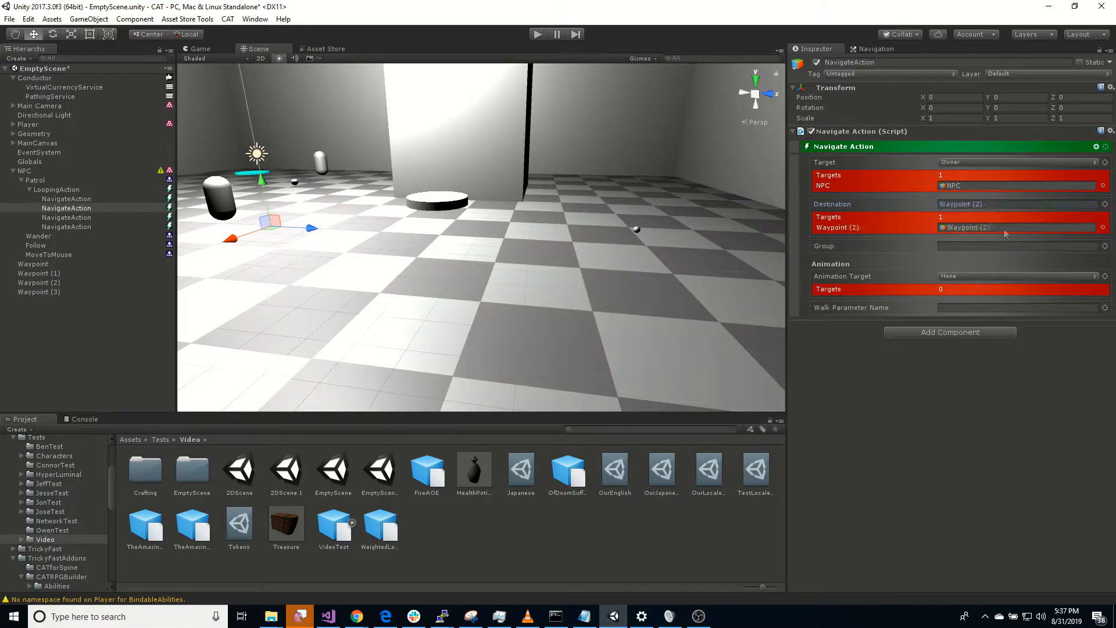
# Step: Play the scene again, walk the player around to watch the NPC patrol between the waypoints, and stop it
pyautogui.click(541, 35)
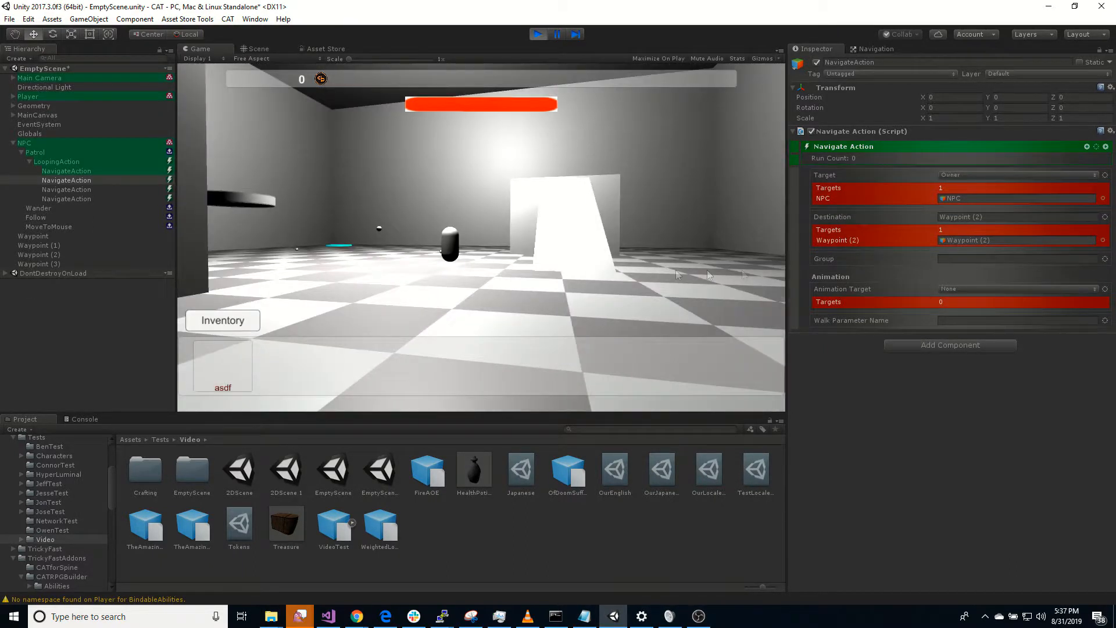
pyautogui.moveTo(521, 271); pyautogui.dragTo(0, 319, button='right')
pyautogui.press('w')
pyautogui.press('w')
pyautogui.press('w')
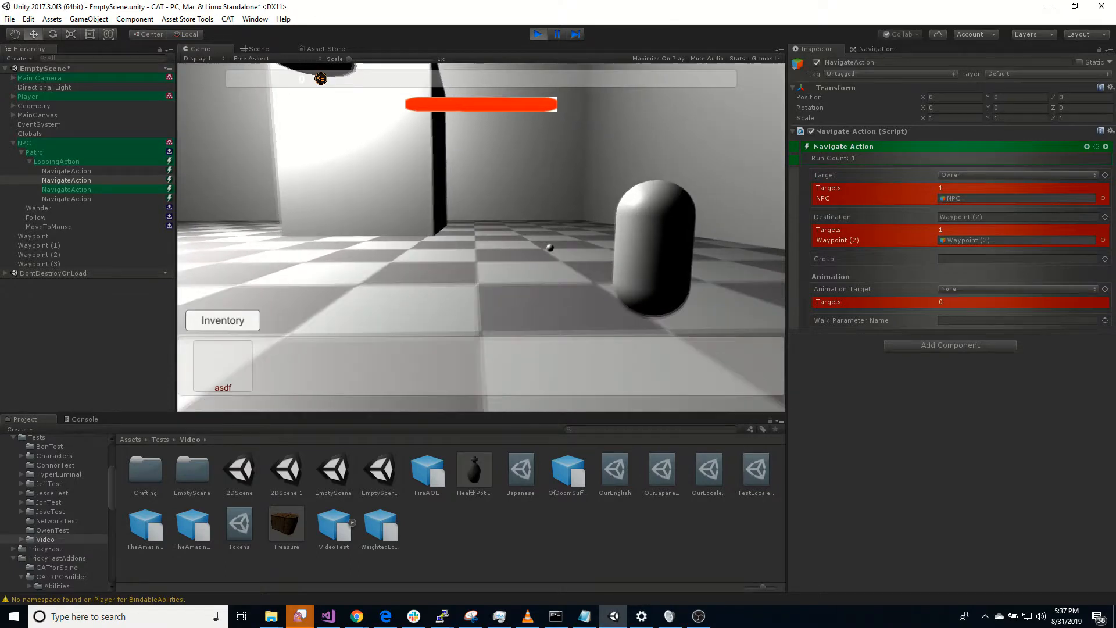
pyautogui.press('w')
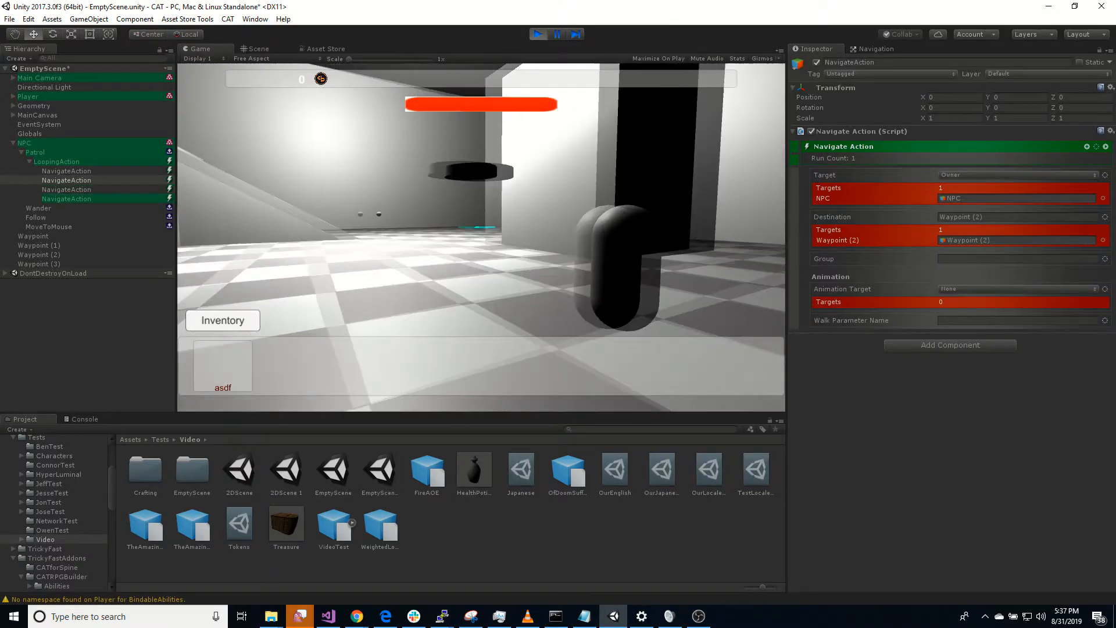
pyautogui.press('w')
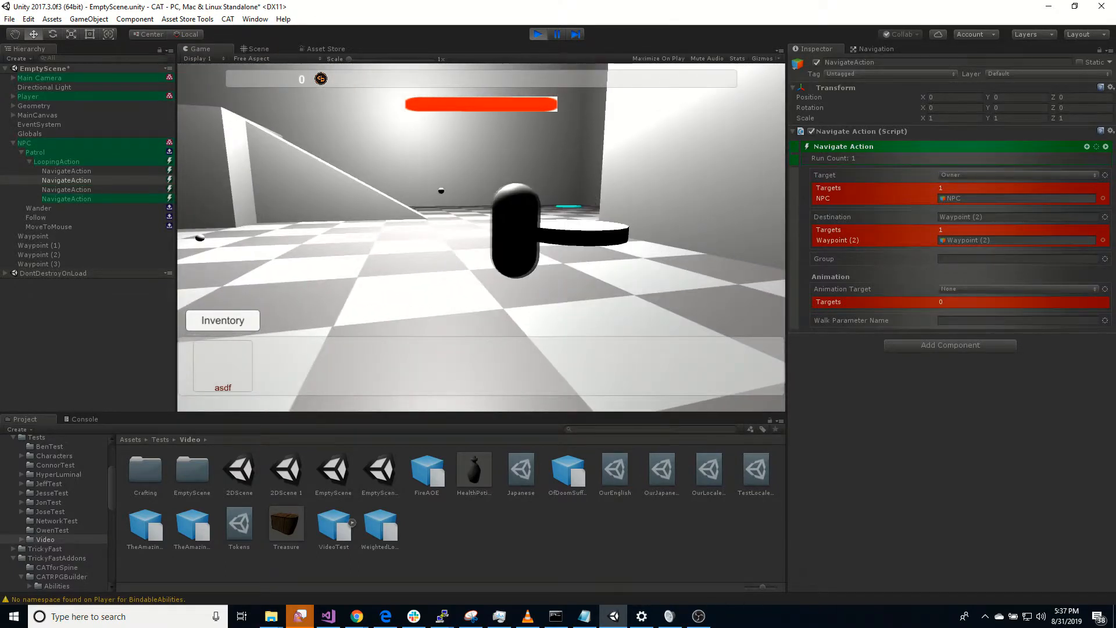
pyautogui.press('w')
pyautogui.press('w')
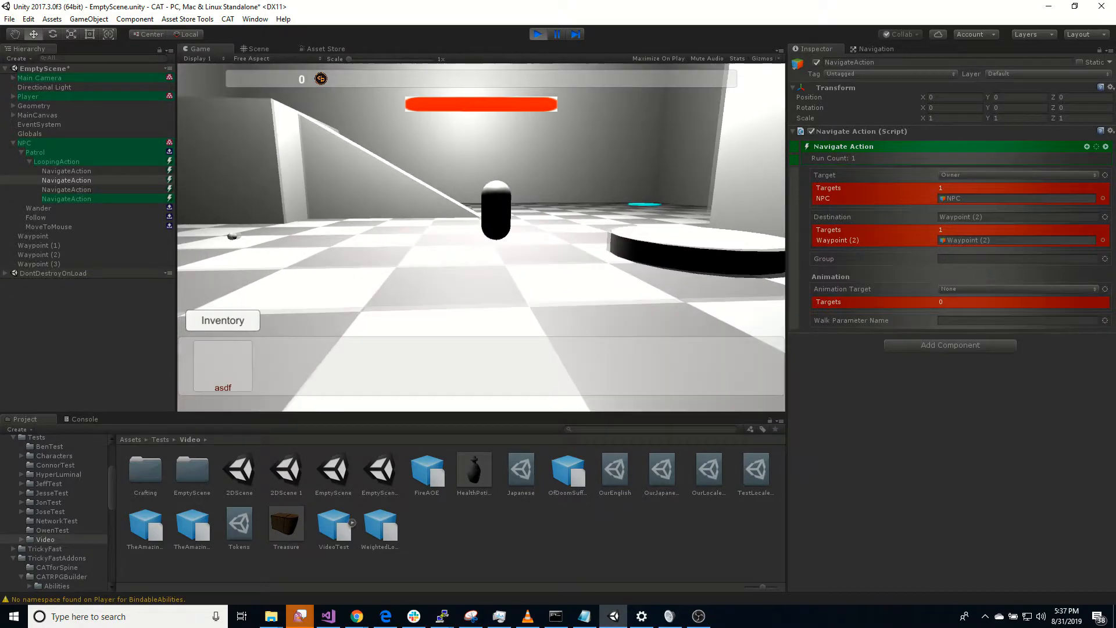
pyautogui.press('w')
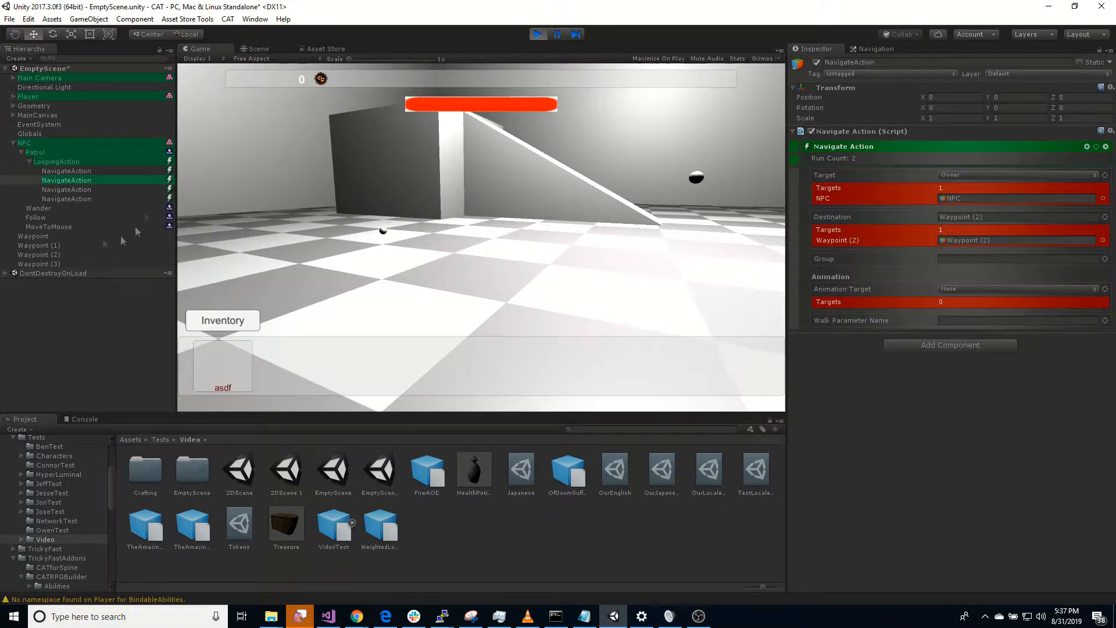
pyautogui.click(601, 228)
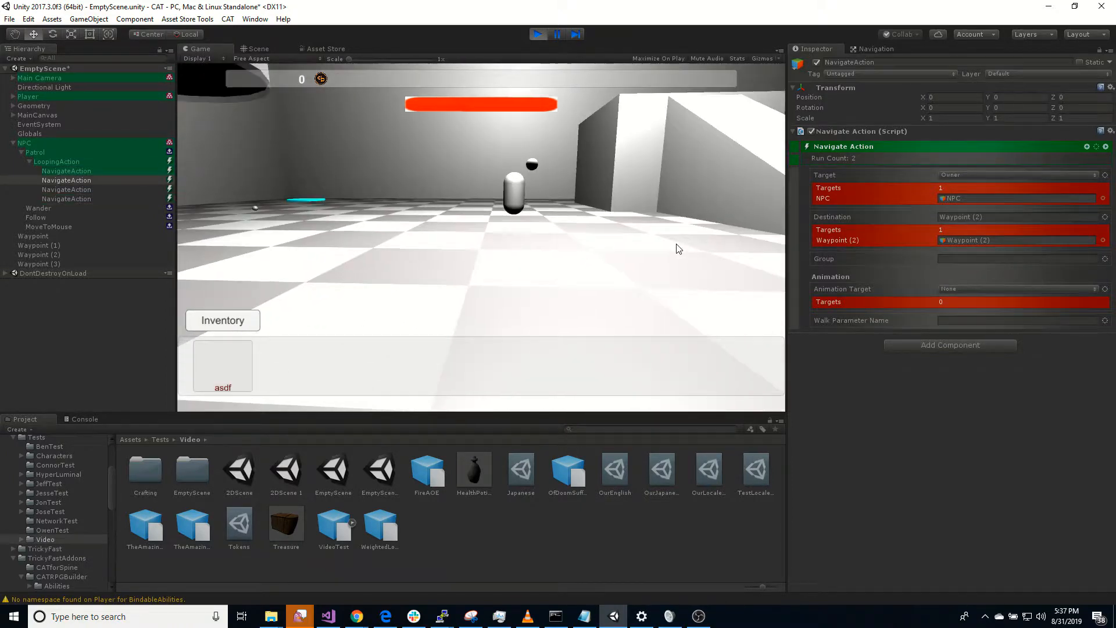
pyautogui.click(539, 34)
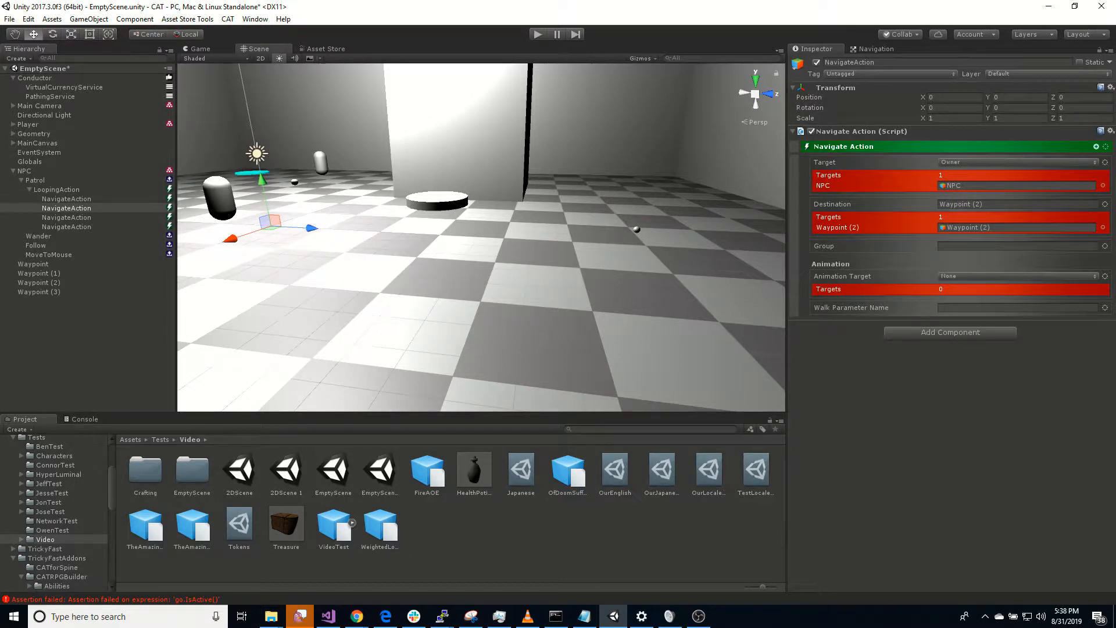
# Step: Add a Looping Action to the Wander state and a Navigate Action as its child
pyautogui.click(47, 239)
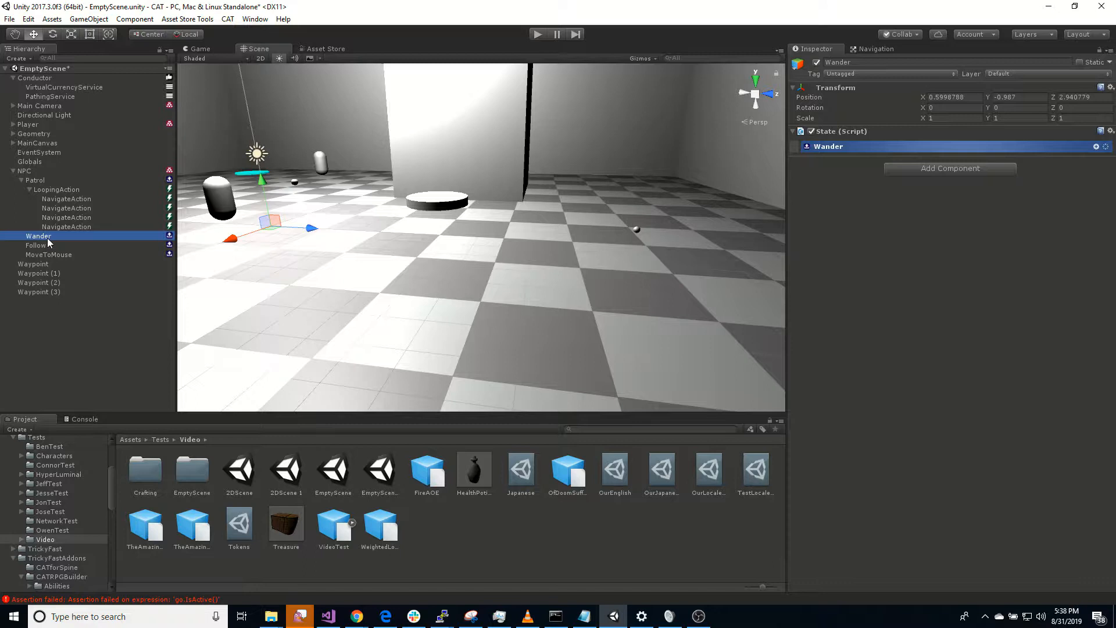
pyautogui.click(1096, 148)
pyautogui.write('loo')
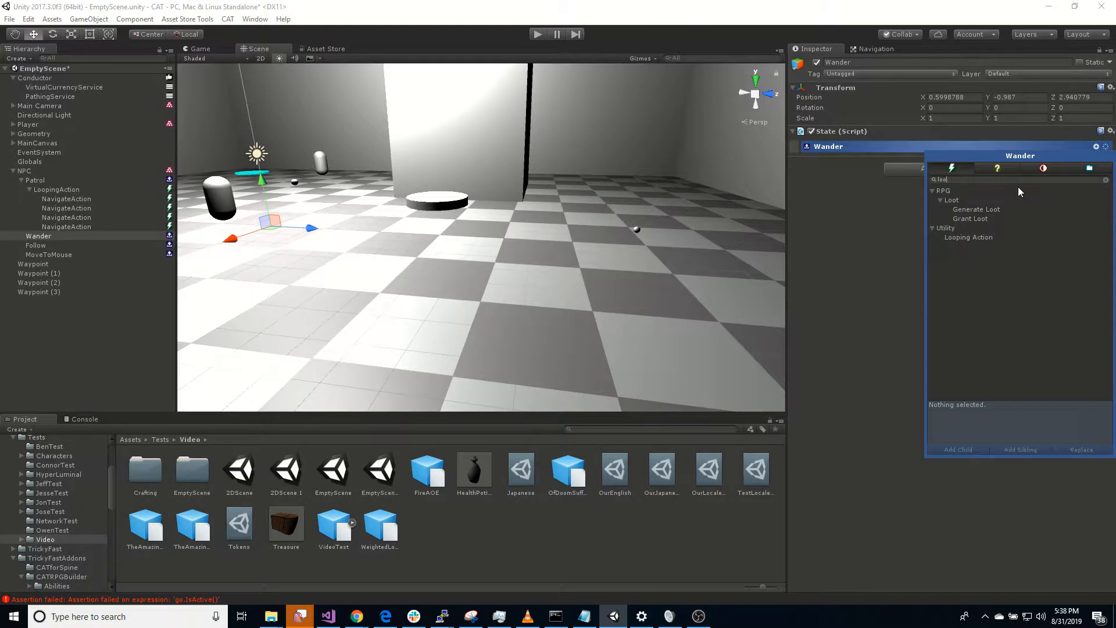
pyautogui.doubleClick(985, 236)
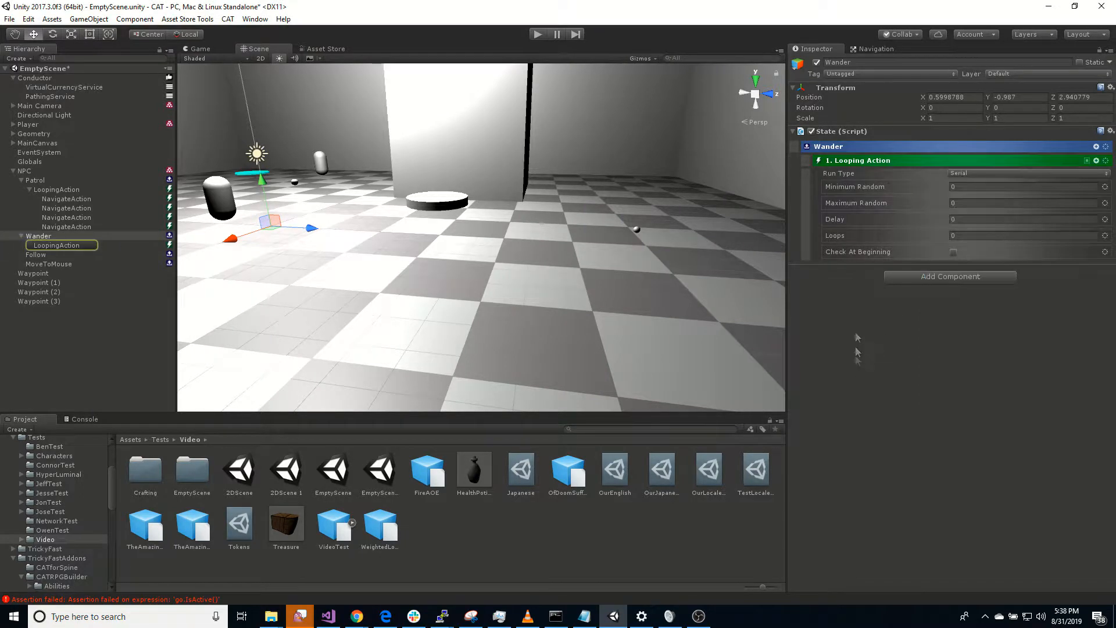
pyautogui.click(1097, 161)
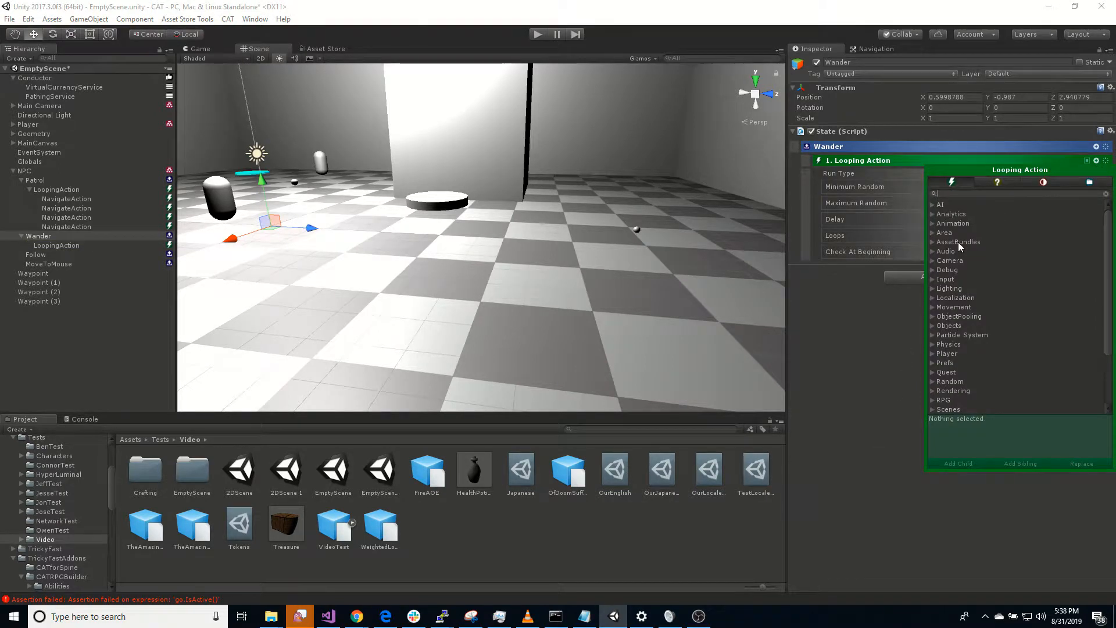
pyautogui.write('navi')
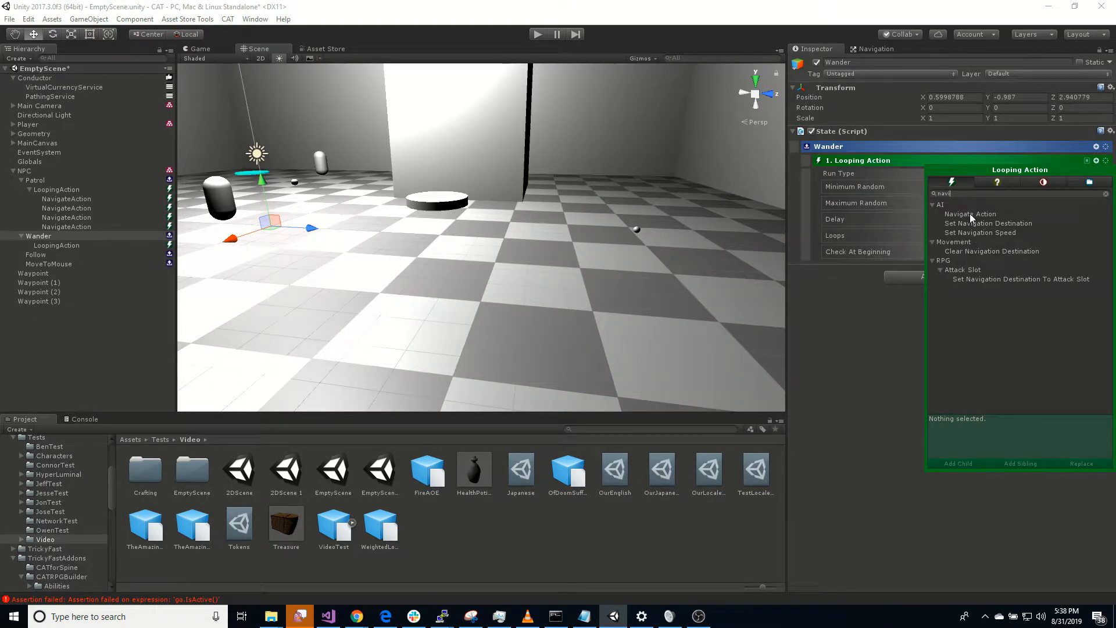
pyautogui.doubleClick(970, 214)
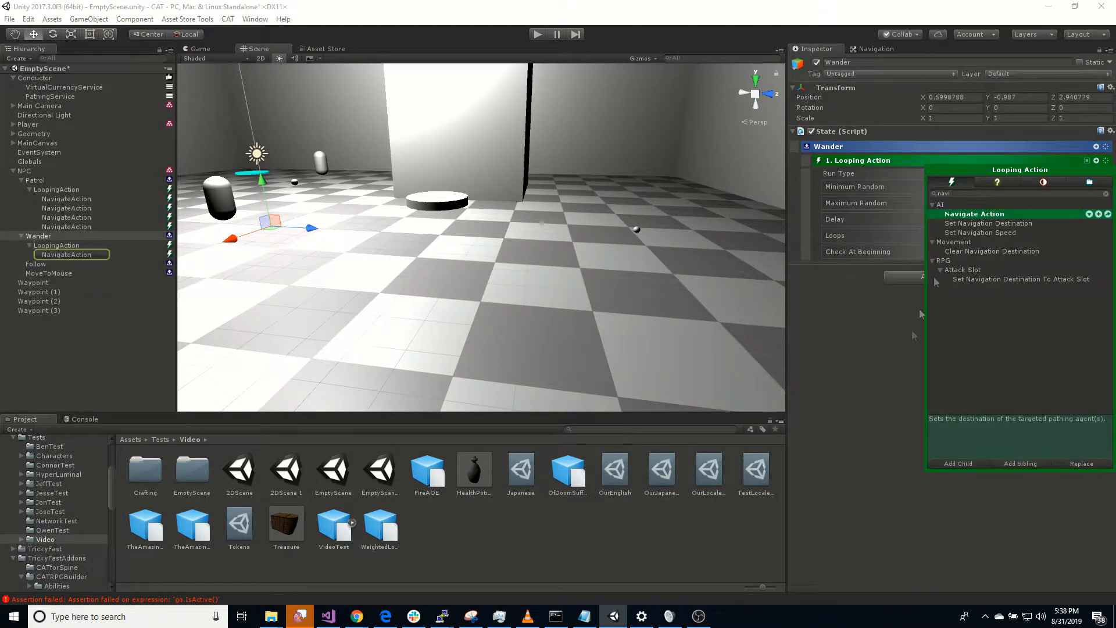
# Step: Enable the Use Offset option on the Destination of the Wander state's Navigate Action
pyautogui.click(82, 254)
pyautogui.click(899, 401)
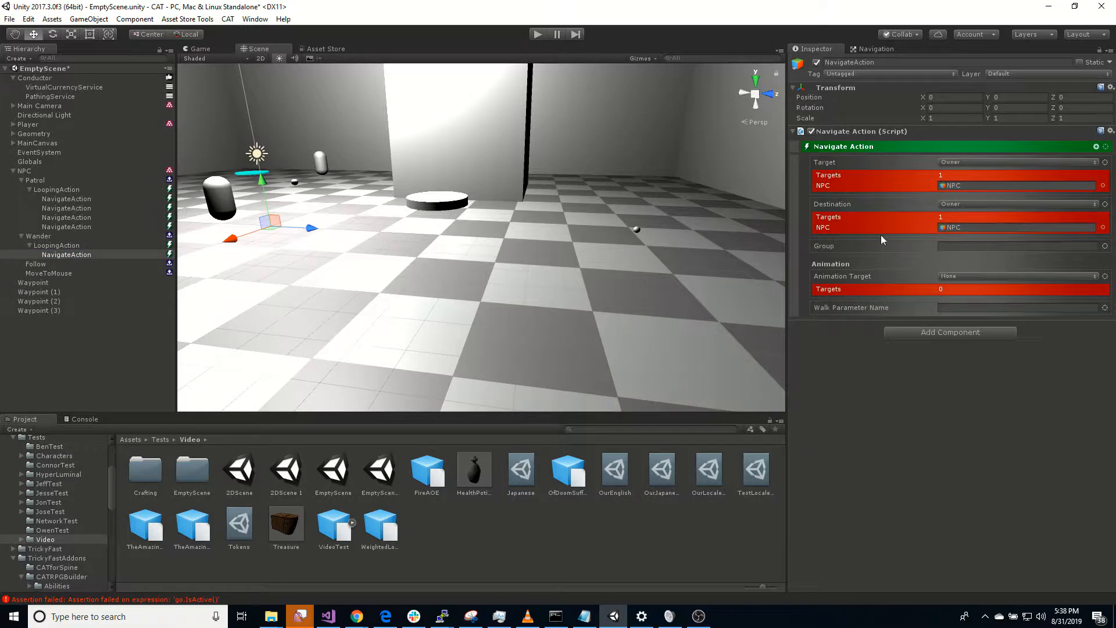
pyautogui.click(959, 204)
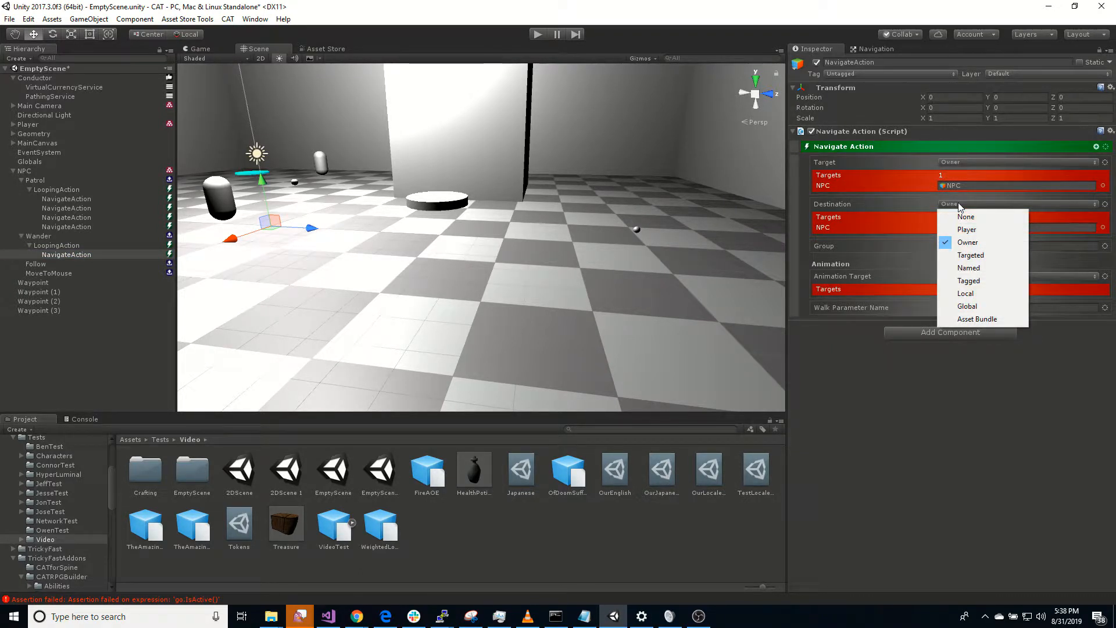
pyautogui.click(1019, 443)
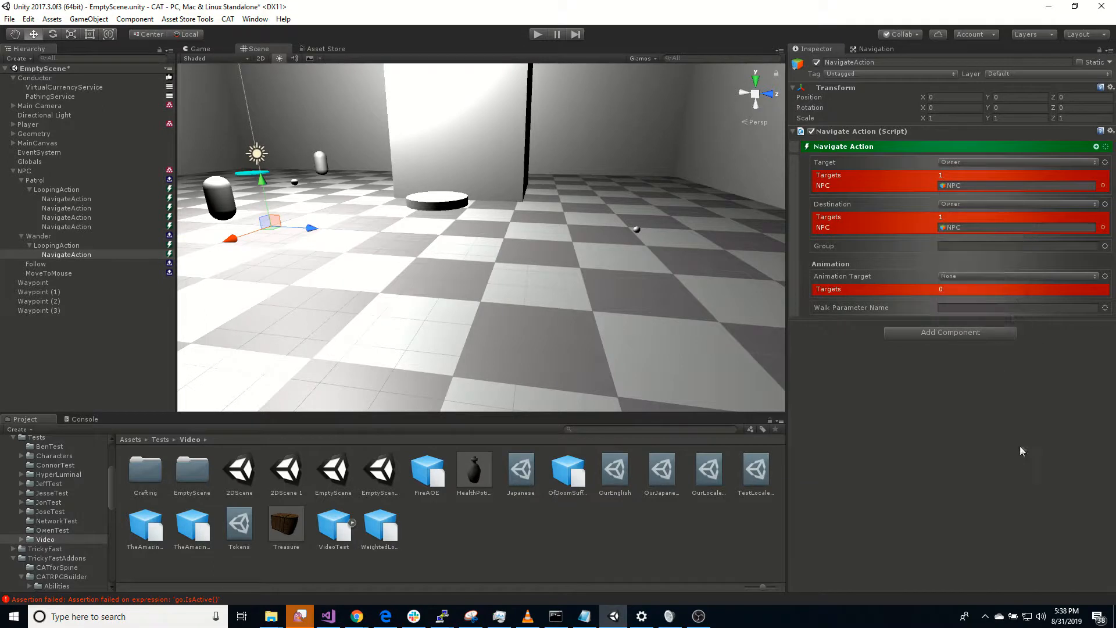
pyautogui.click(1105, 205)
pyautogui.moveTo(1072, 328)
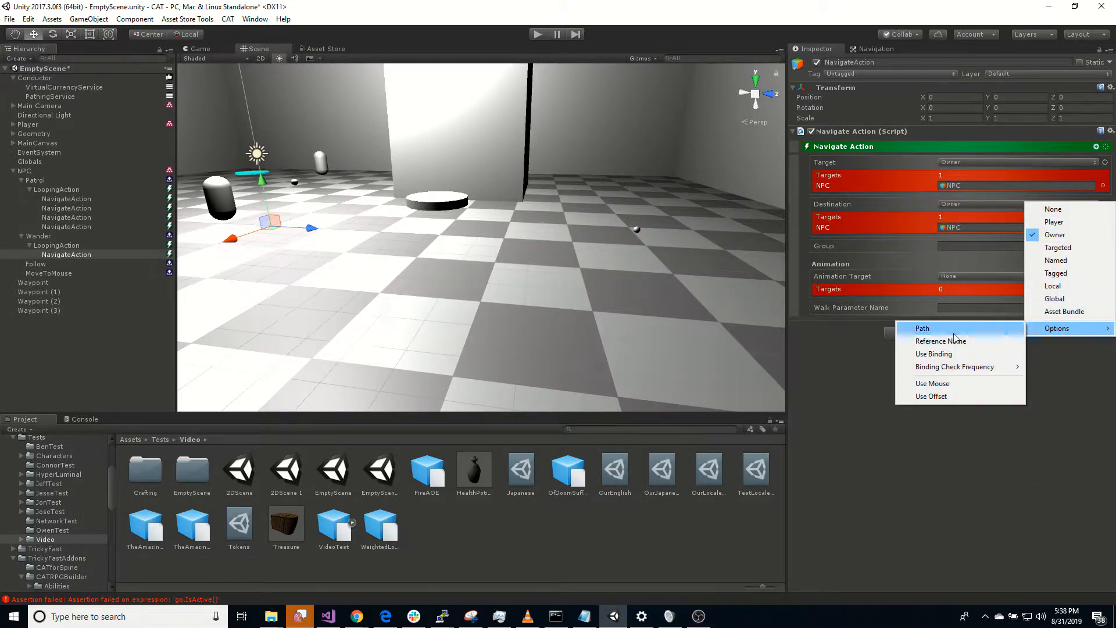
pyautogui.click(954, 396)
# Step: Set the Destination's Offset to X 10 and Z 10 and turn on Randomize Offset
pyautogui.click(973, 219)
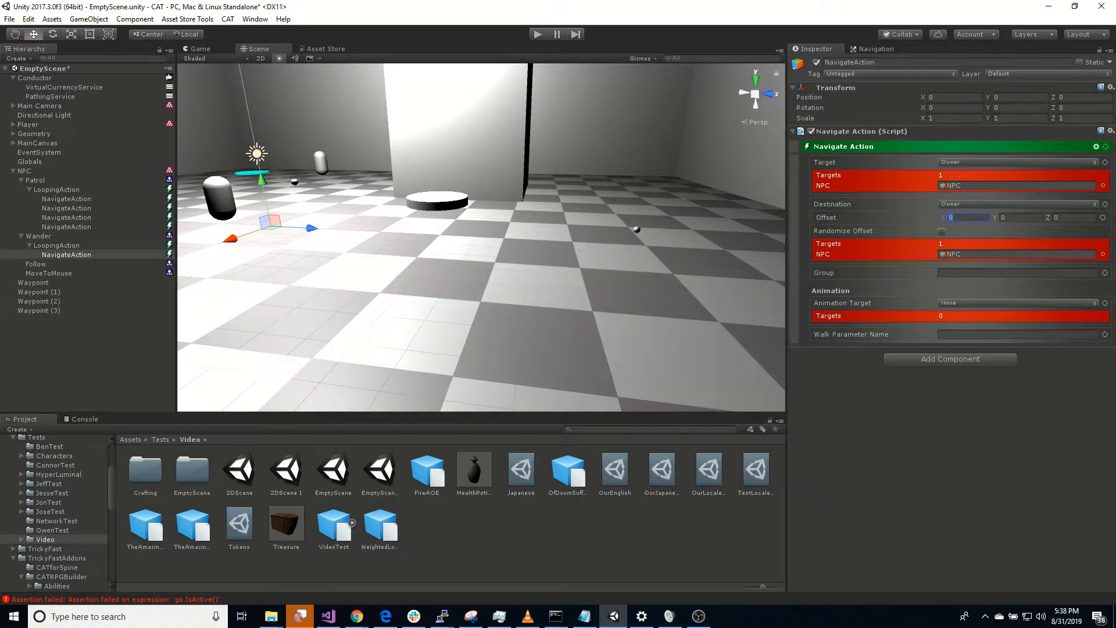
pyautogui.write('10')
pyautogui.press('Tab')
pyautogui.press('Tab')
pyautogui.write('10')
pyautogui.click(942, 230)
# Step: Change the randomized Destination Offset to X 20 and Z 20
pyautogui.click(889, 219)
pyautogui.write('20')
pyautogui.press('Tab')
pyautogui.press('Tab')
pyautogui.write('20')
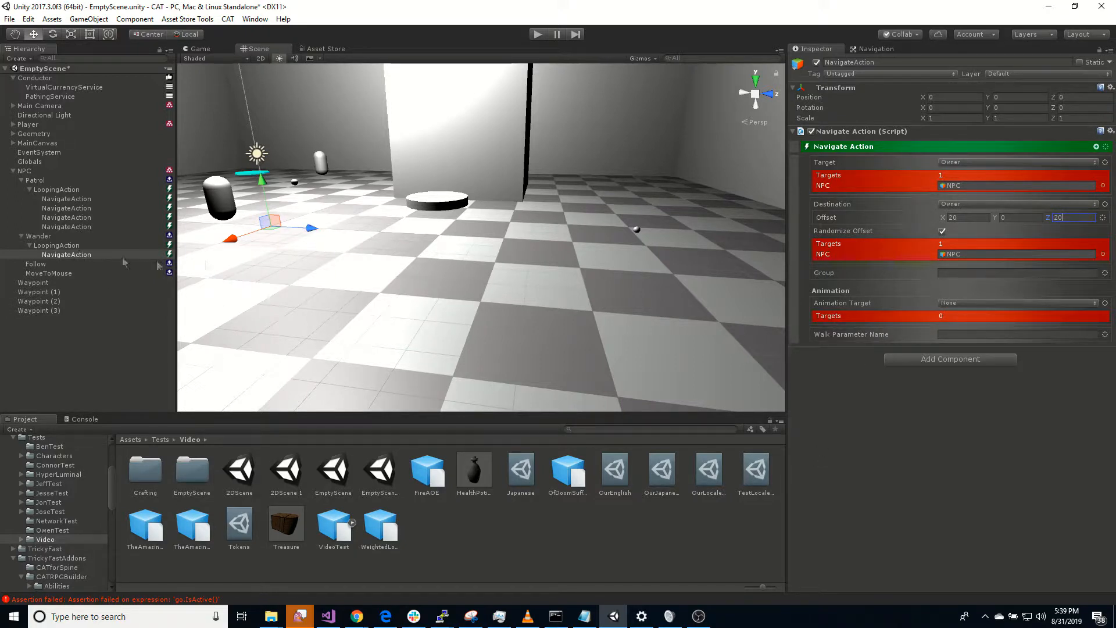
# Step: Set the Delay of the Wander state's Looping Action to 2
pyautogui.click(81, 245)
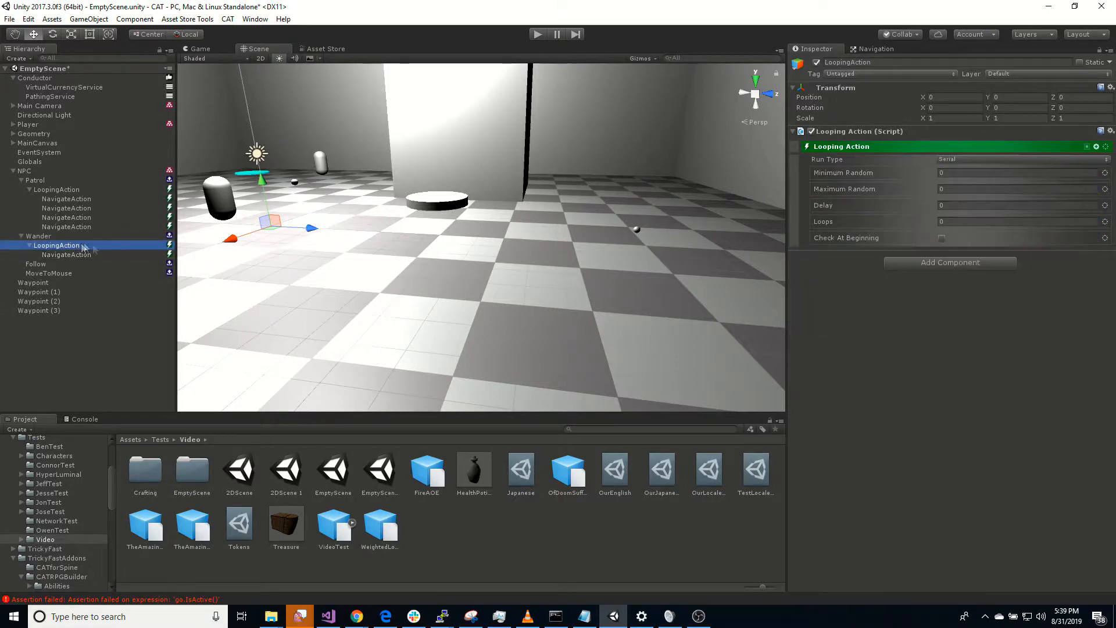
pyautogui.click(897, 206)
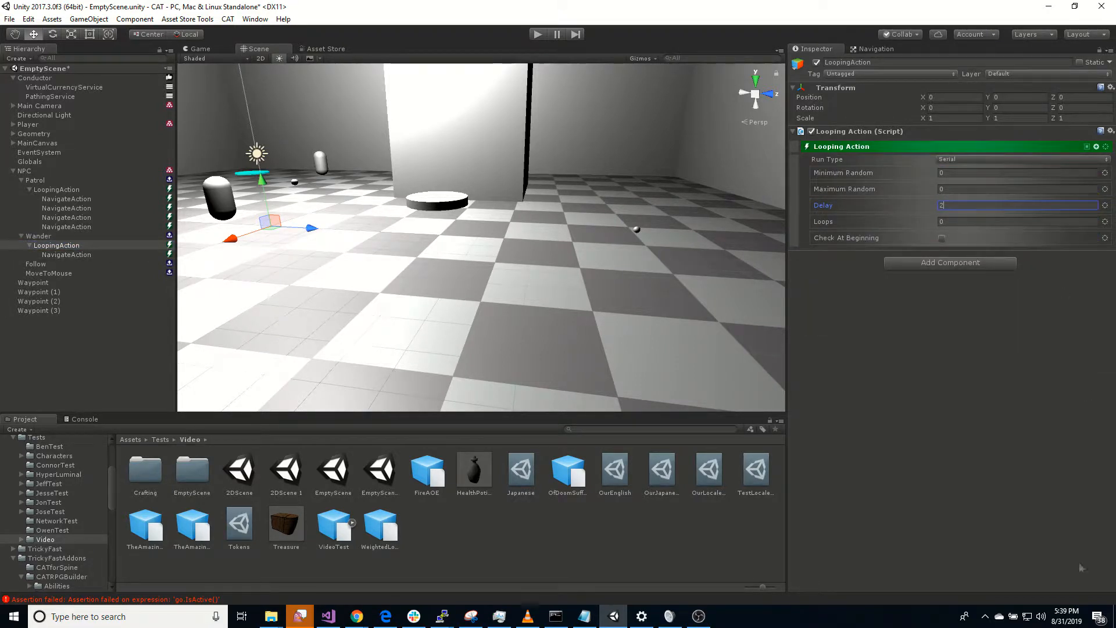
pyautogui.click(932, 470)
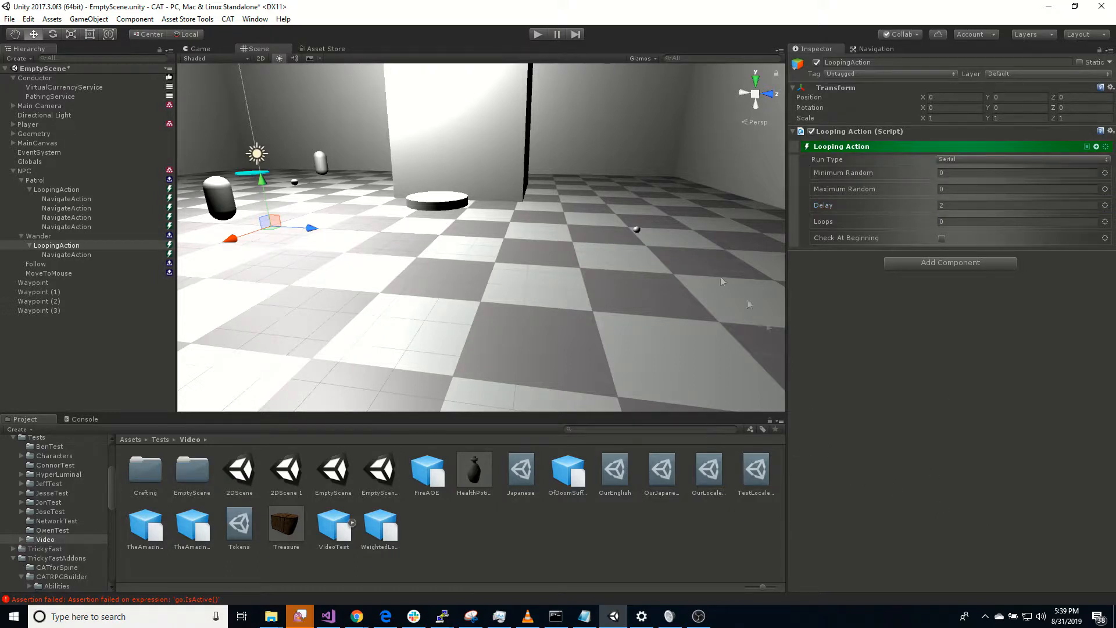
# Step: Set the Initial State of the NPC's state machine to Wander
pyautogui.click(29, 171)
pyautogui.click(961, 436)
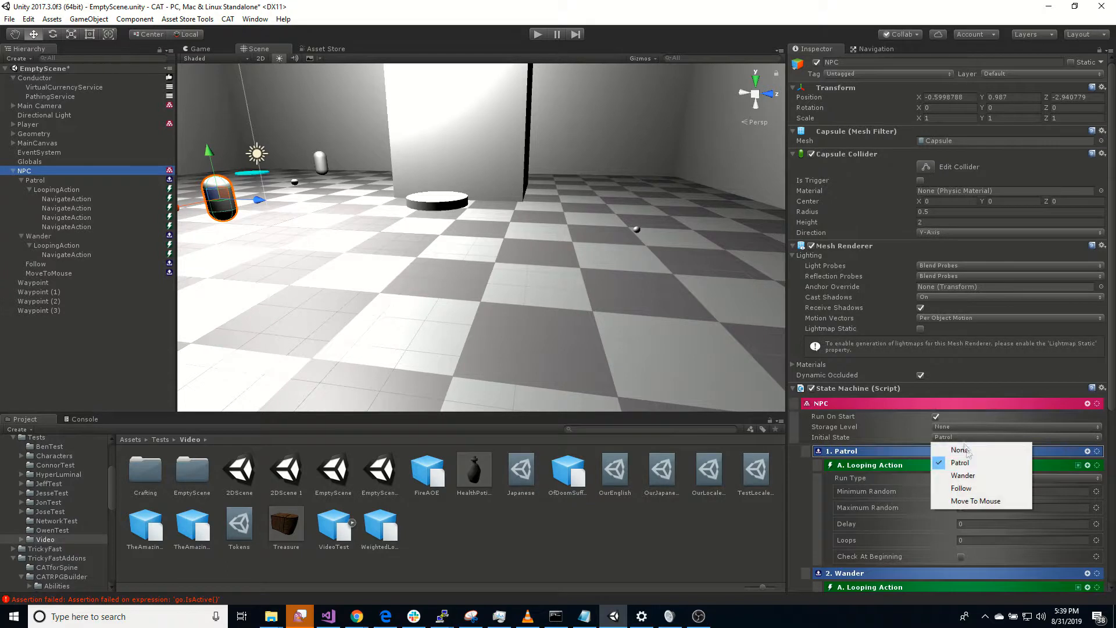
pyautogui.click(989, 477)
# Step: Play the scene, move the player around to watch the NPC wander, and stop it
pyautogui.click(538, 34)
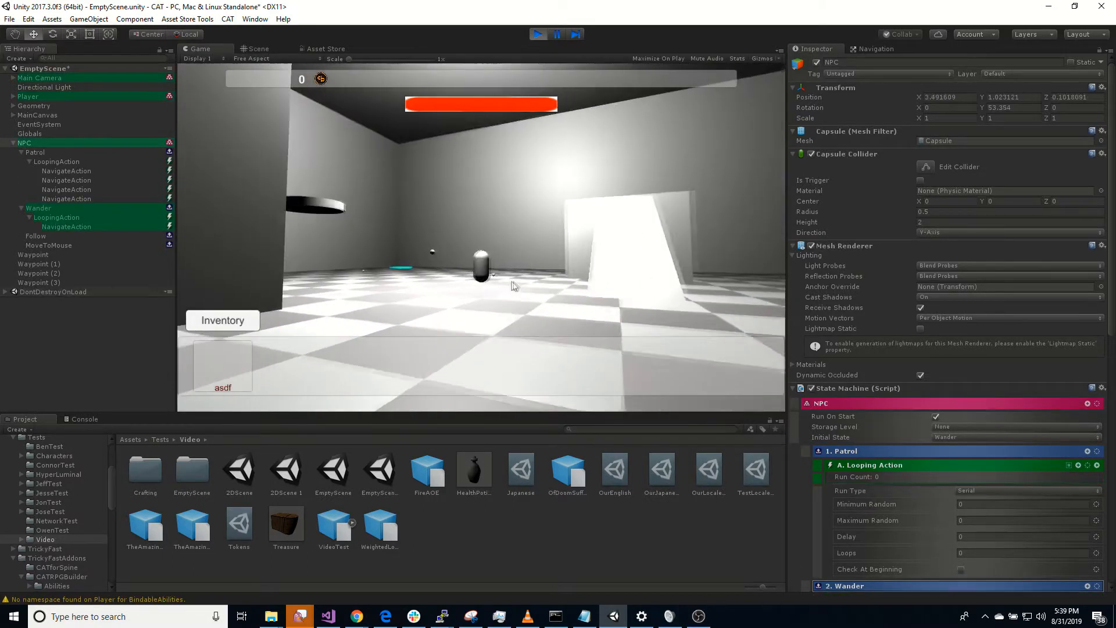
pyautogui.press('w')
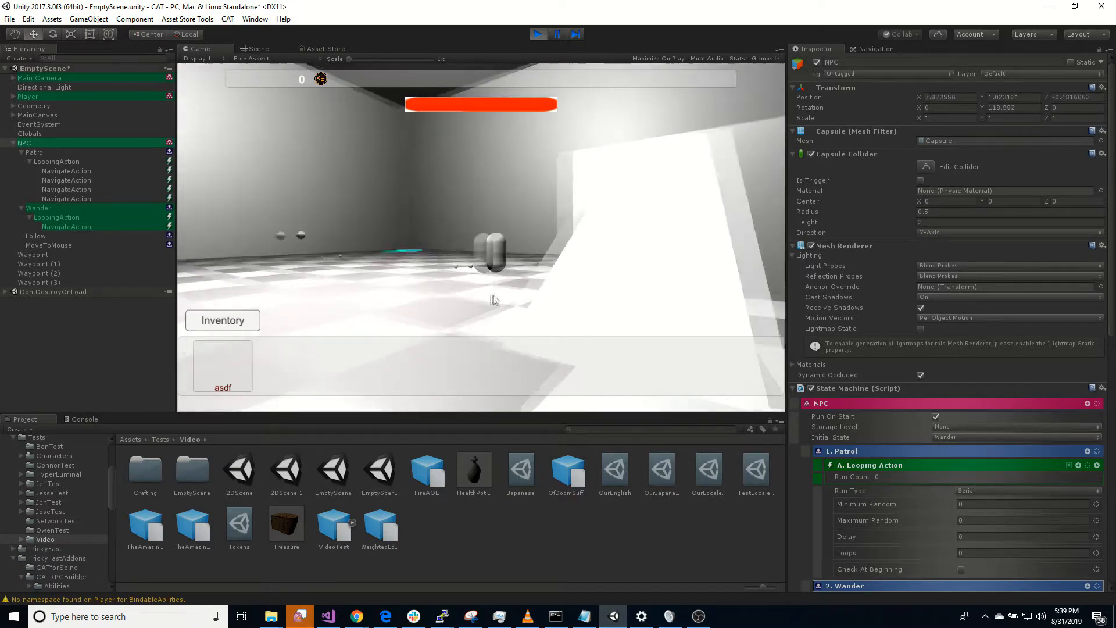
pyautogui.press('a')
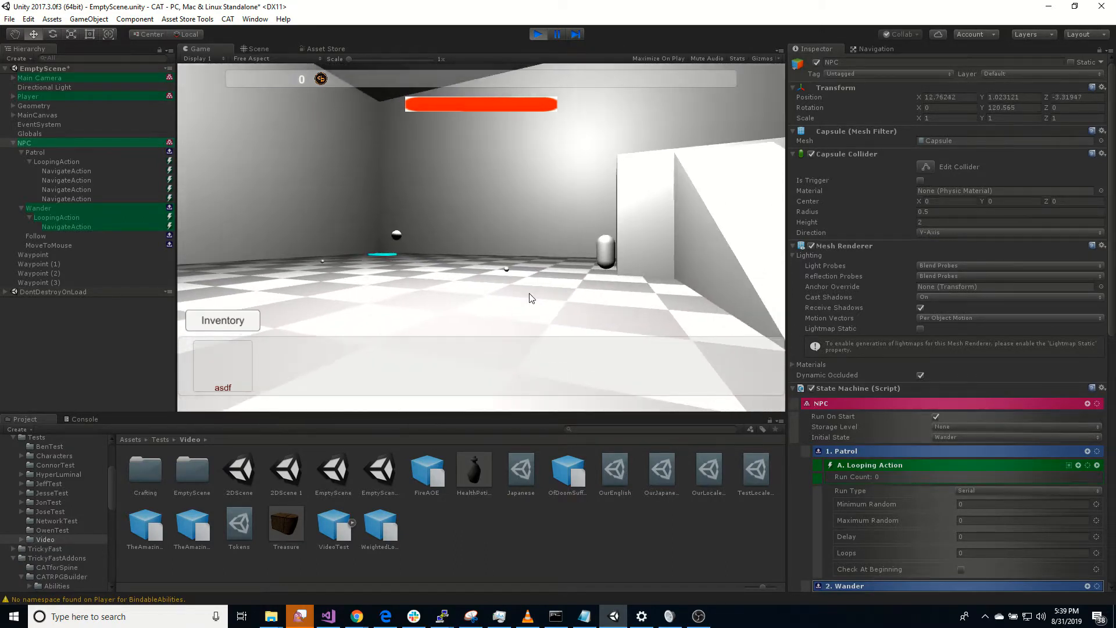
pyautogui.press('w')
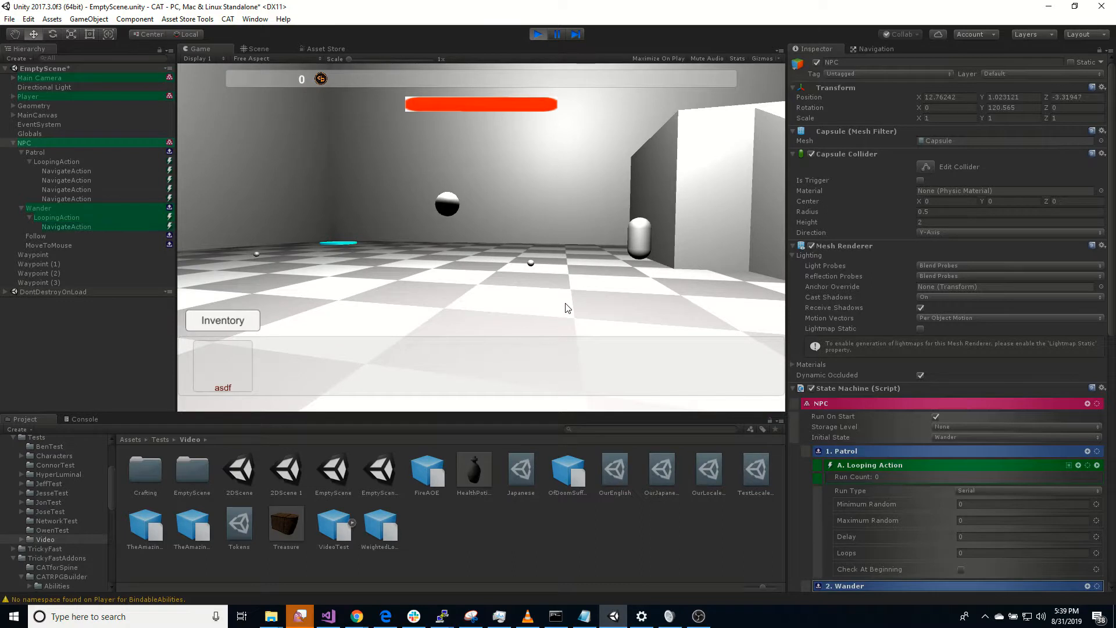
pyautogui.moveTo(568, 308); pyautogui.dragTo(939, 326, button='right')
pyautogui.moveTo(308, 279); pyautogui.dragTo(1, 264, button='right')
pyautogui.press('d')
pyautogui.press('d')
pyautogui.press('s')
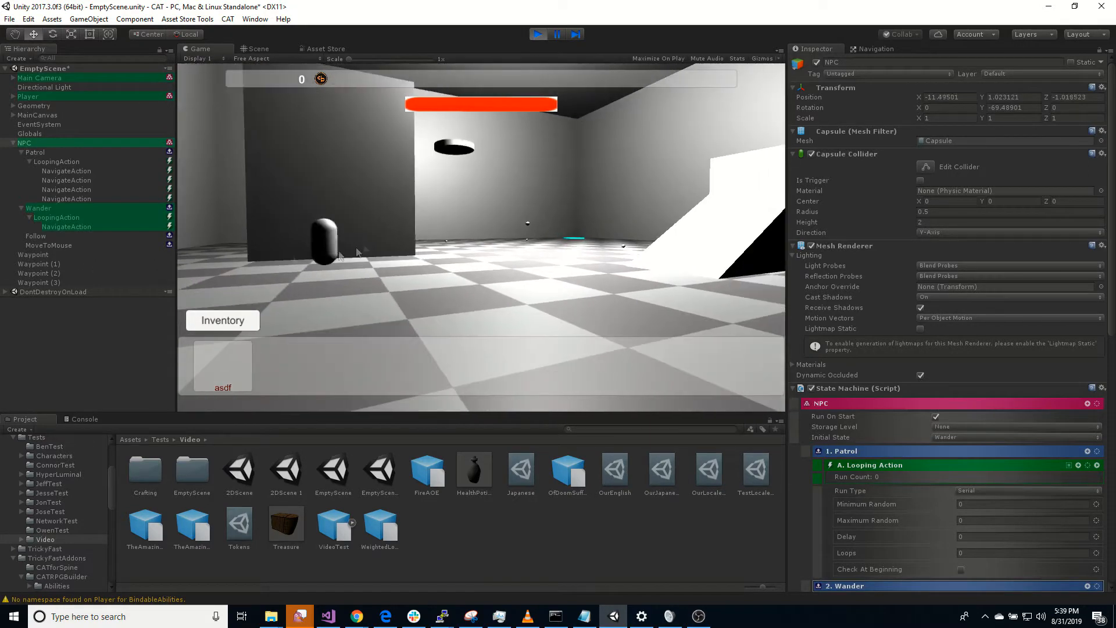
pyautogui.moveTo(406, 205); pyautogui.dragTo(314, 250, button='right')
pyautogui.press('w')
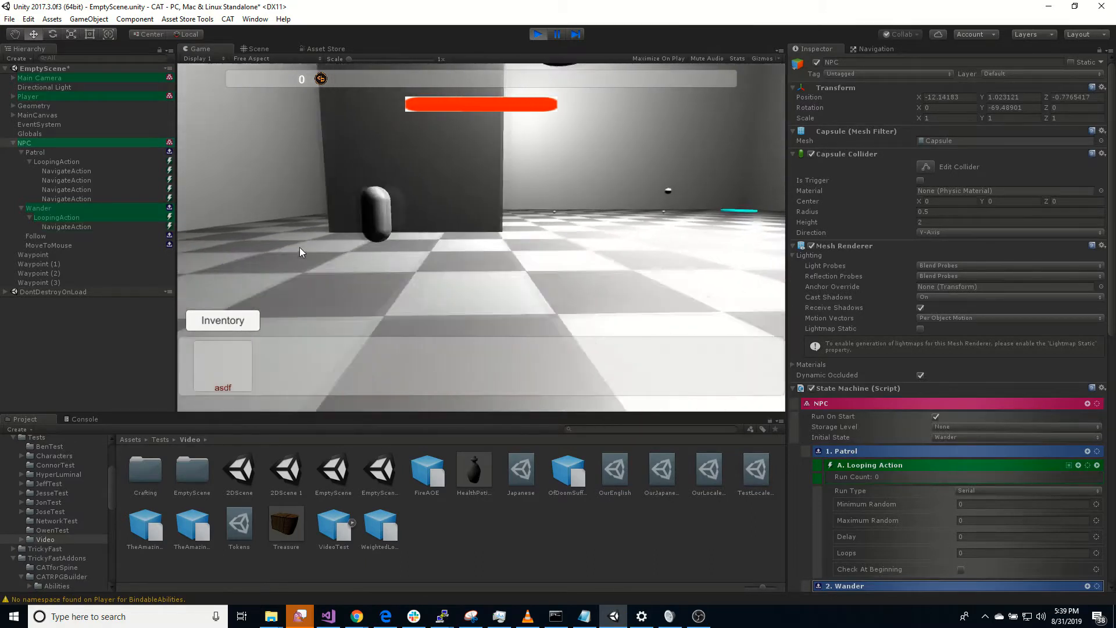
pyautogui.press('d')
pyautogui.click(538, 35)
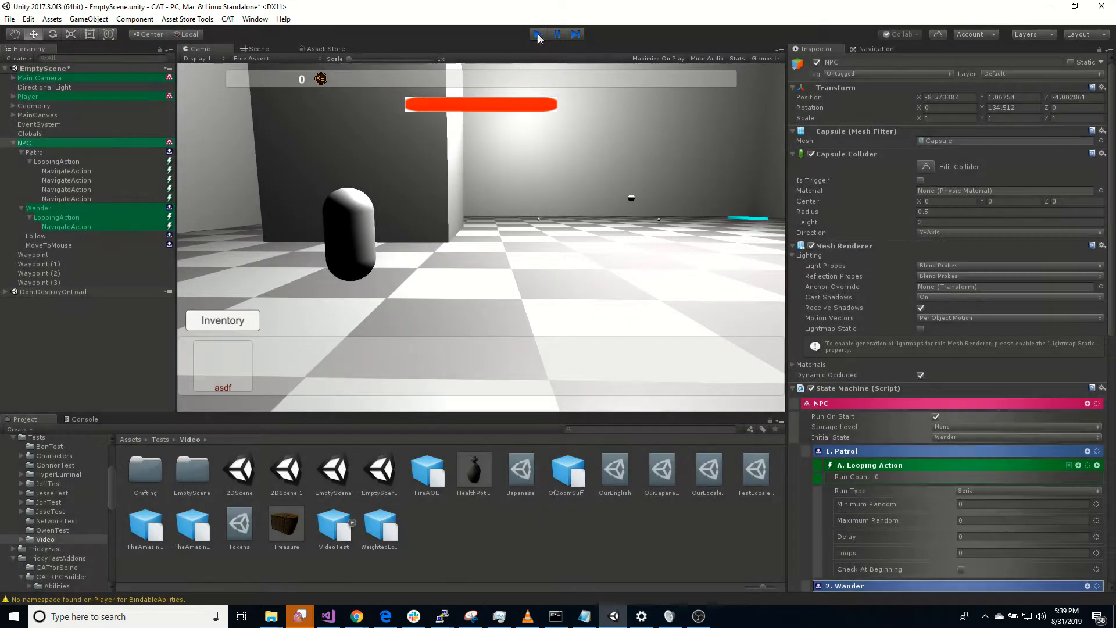
# Step: Add a Looping Action to the Follow state and set its Delay to 1
pyautogui.click(40, 265)
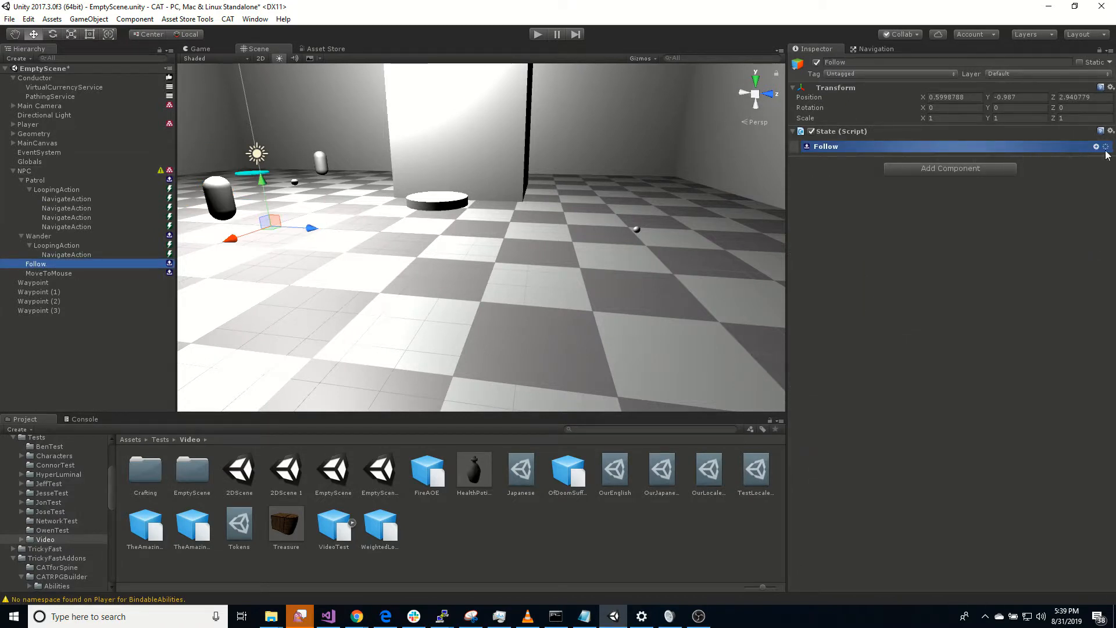
pyautogui.click(1096, 147)
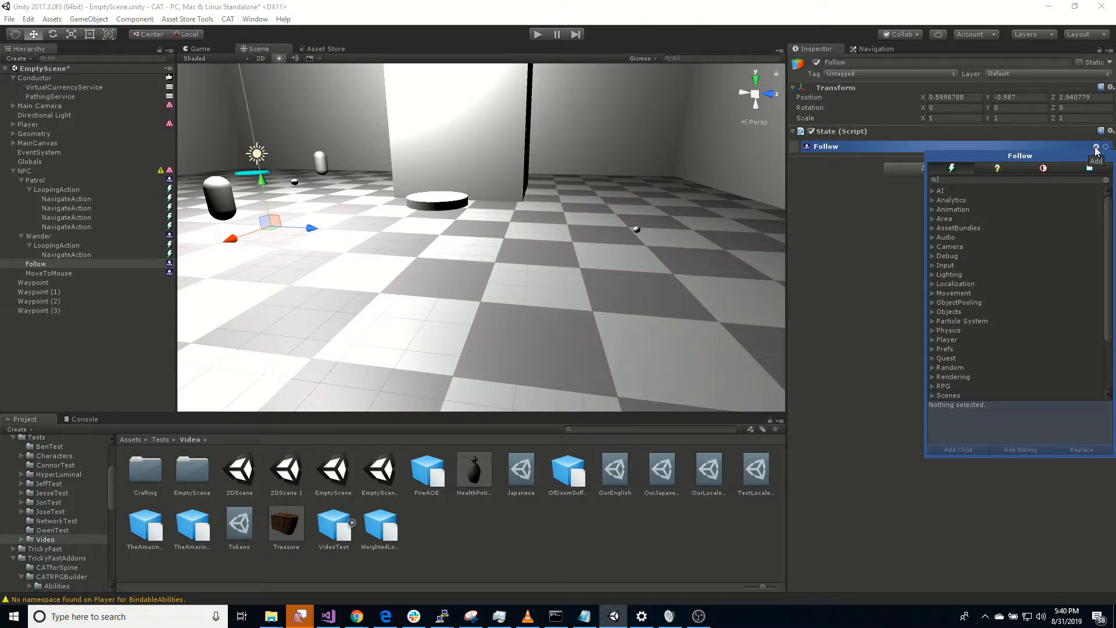
pyautogui.write('loo')
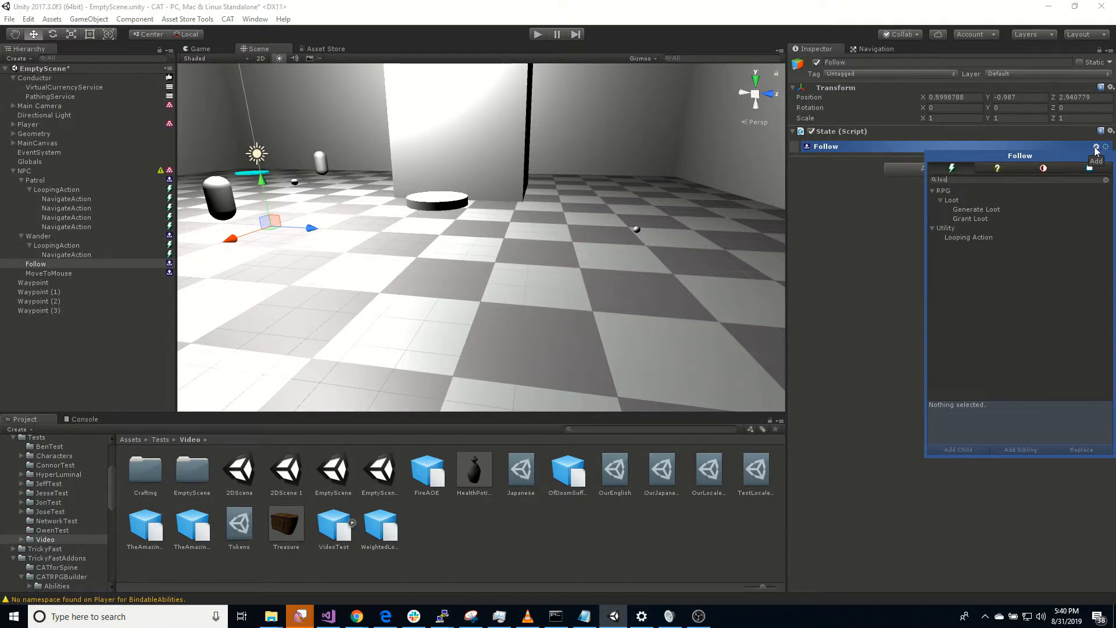
pyautogui.doubleClick(969, 236)
pyautogui.click(853, 353)
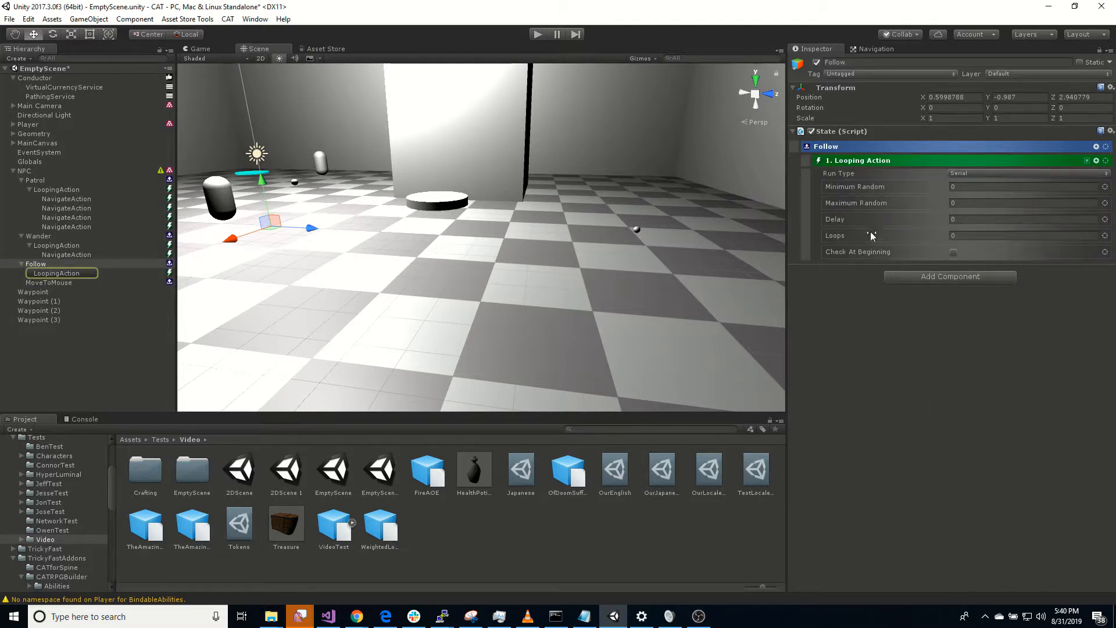
pyautogui.click(972, 221)
pyautogui.write('1')
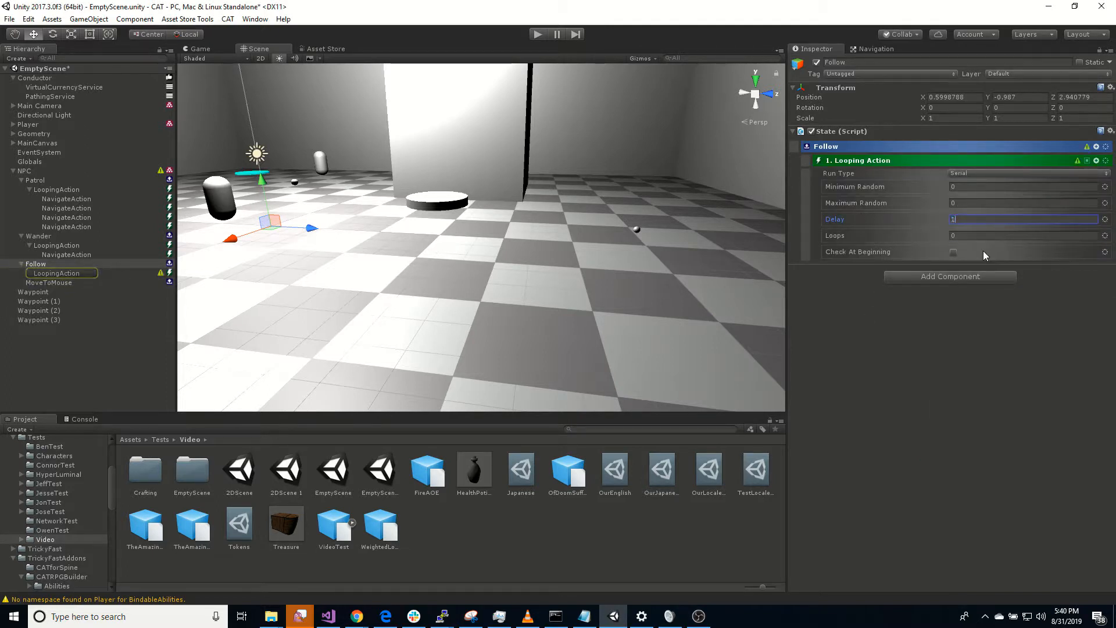
pyautogui.press('Return')
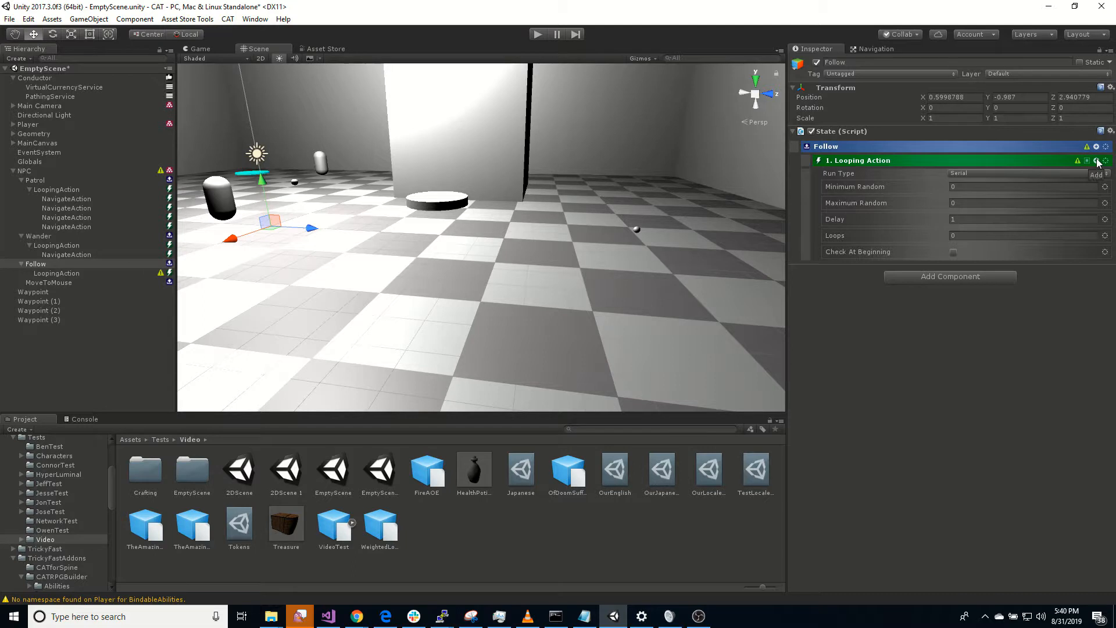
# Step: Add a Set Navigation Destination Action under the Follow state's Looping Action and set its Destination to Player
pyautogui.click(1096, 161)
pyautogui.write('nav')
pyautogui.doubleClick(1027, 223)
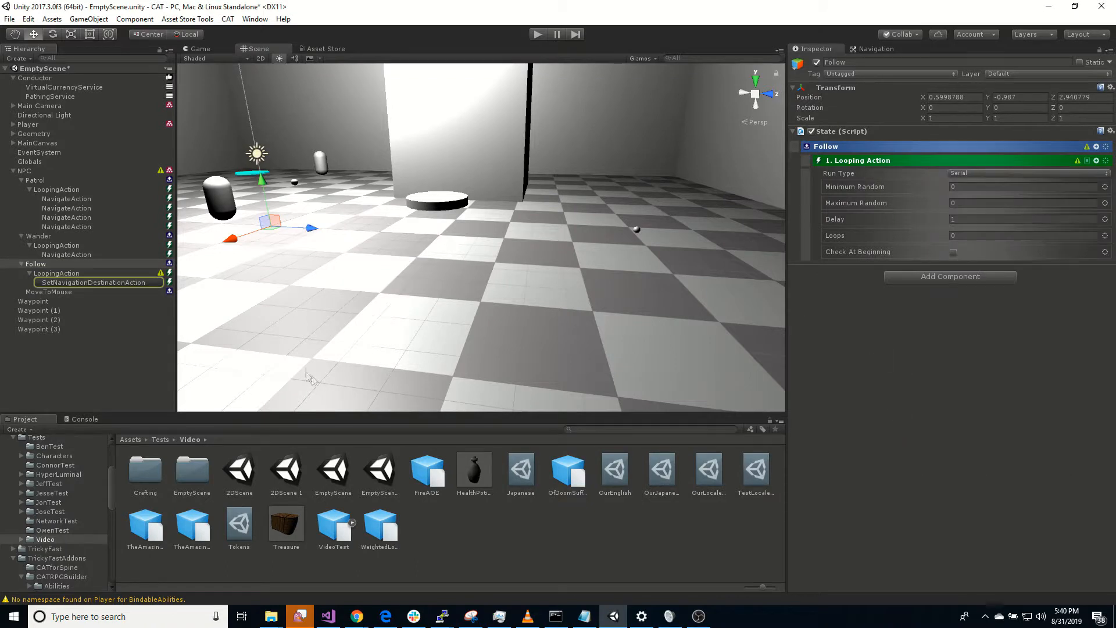
pyautogui.click(124, 284)
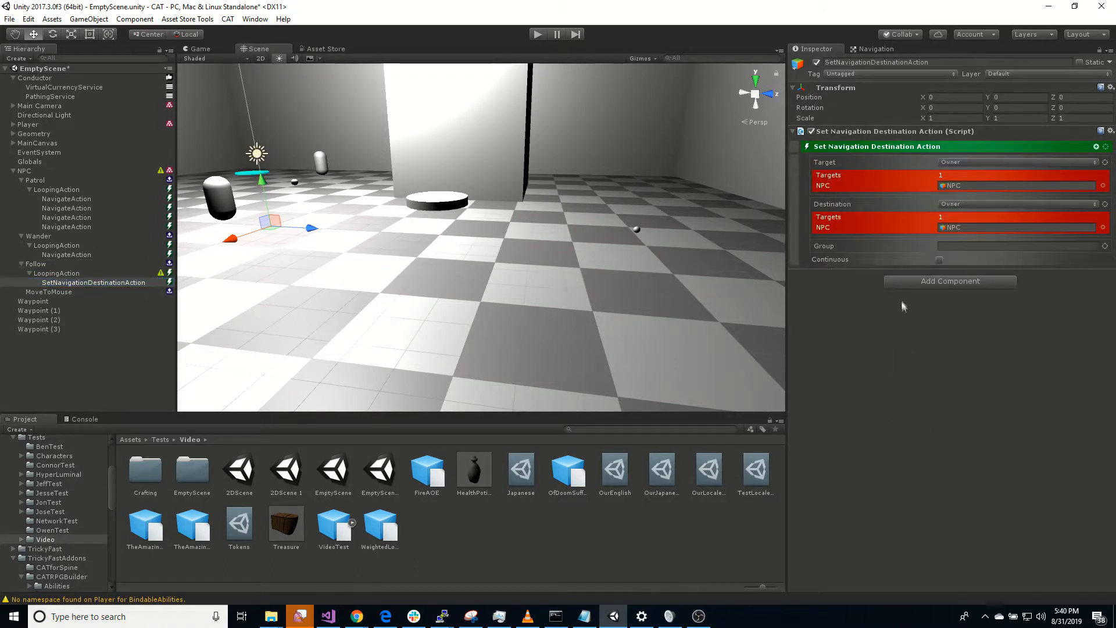
pyautogui.click(981, 204)
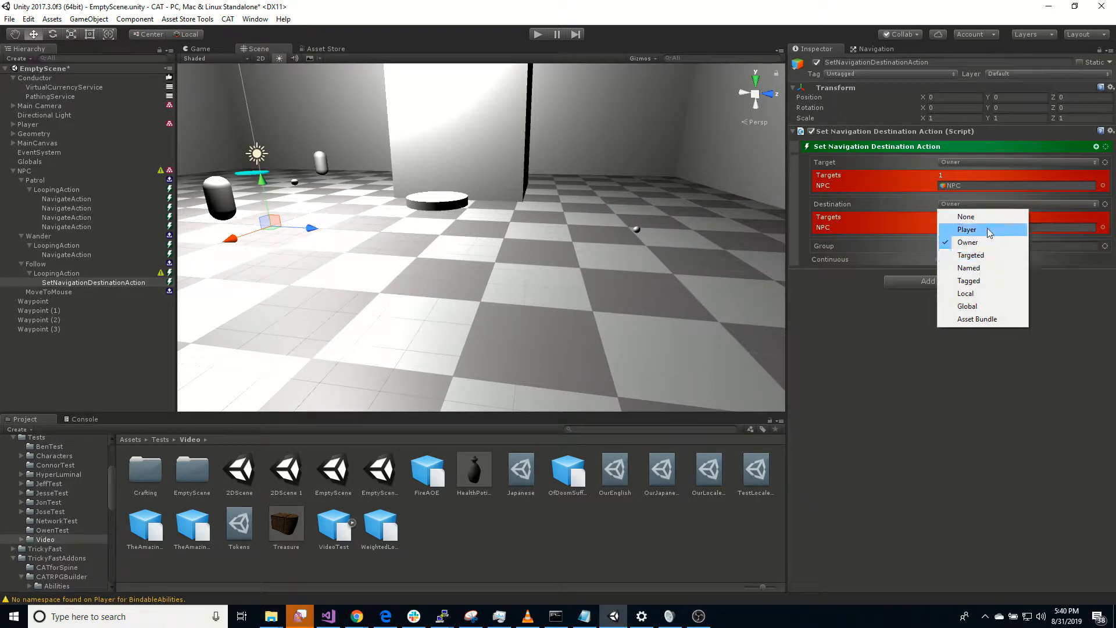
pyautogui.click(989, 231)
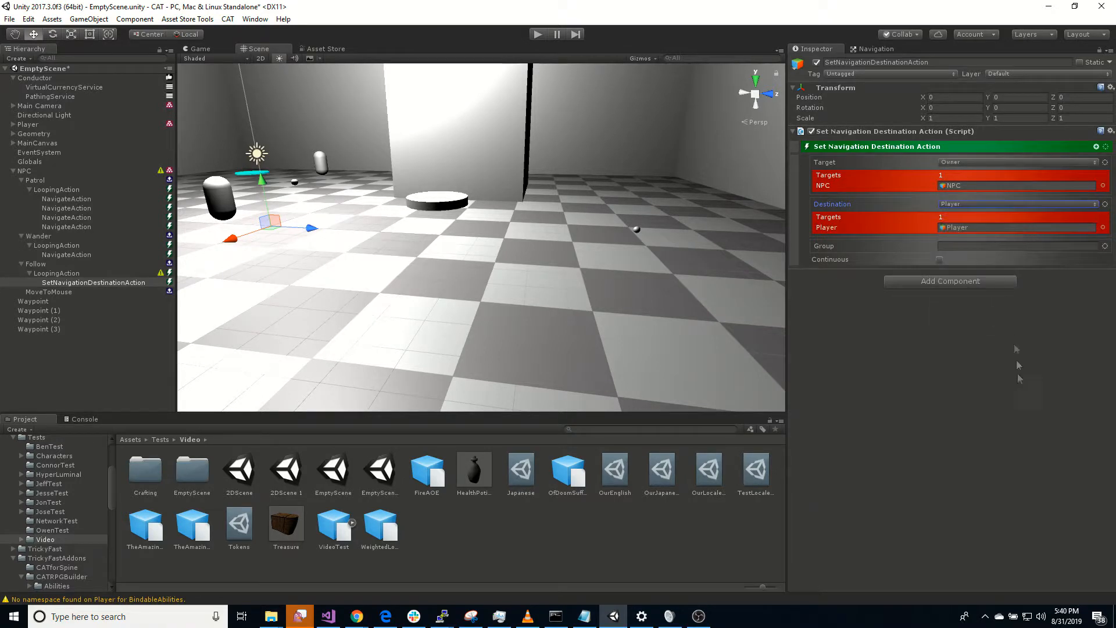
# Step: Enable Use Offset on the Set Navigation Destination Action's Destination and set the X Offset to 2
pyautogui.click(1104, 205)
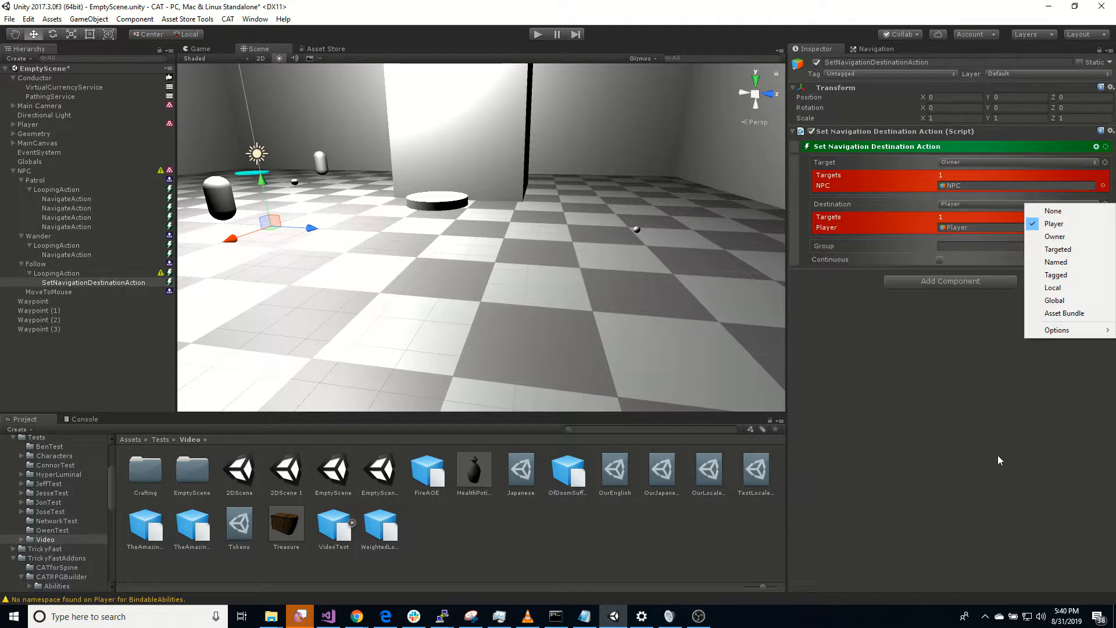
pyautogui.moveTo(1053, 332)
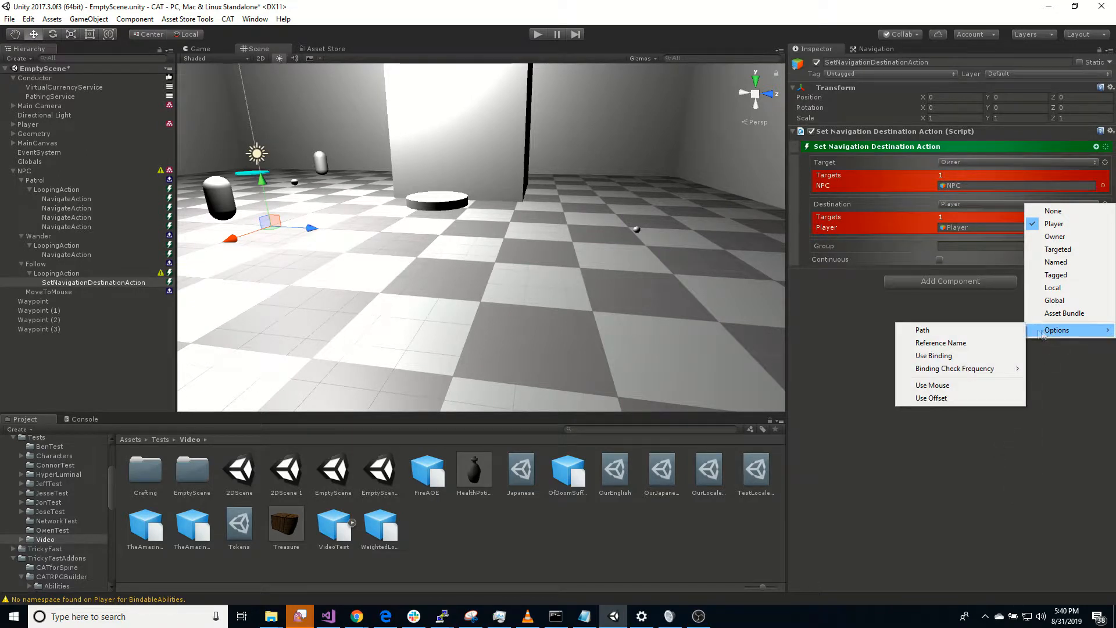
pyautogui.click(968, 397)
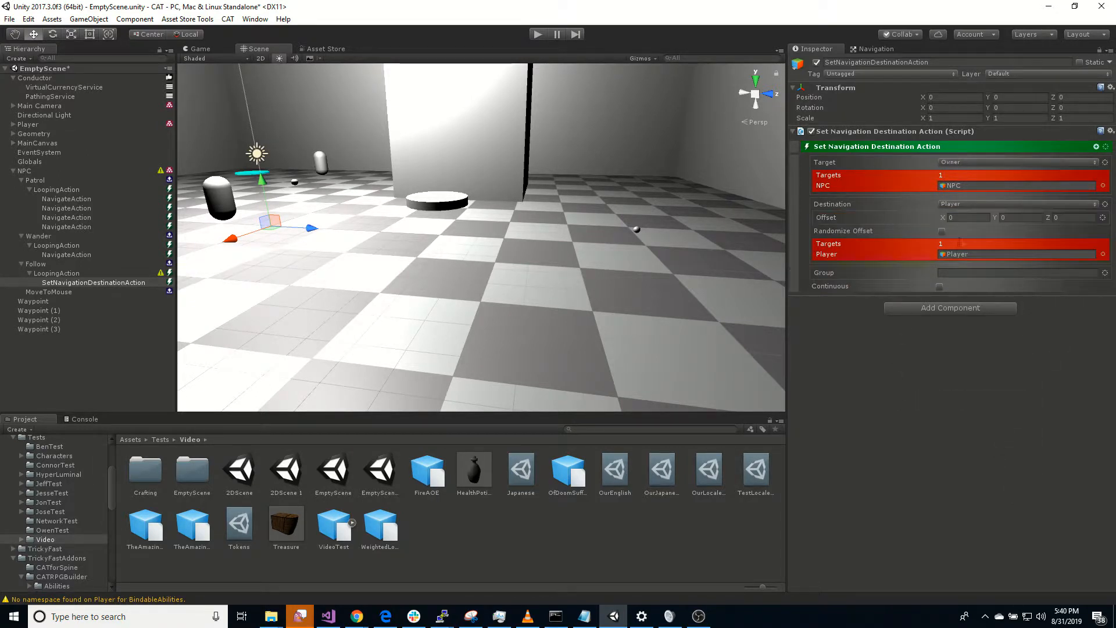
pyautogui.write('2')
pyautogui.press('Tab')
pyautogui.press('Tab')
pyautogui.click(881, 478)
# Step: Set the Initial State of the NPC's state machine to Follow
pyautogui.click(33, 171)
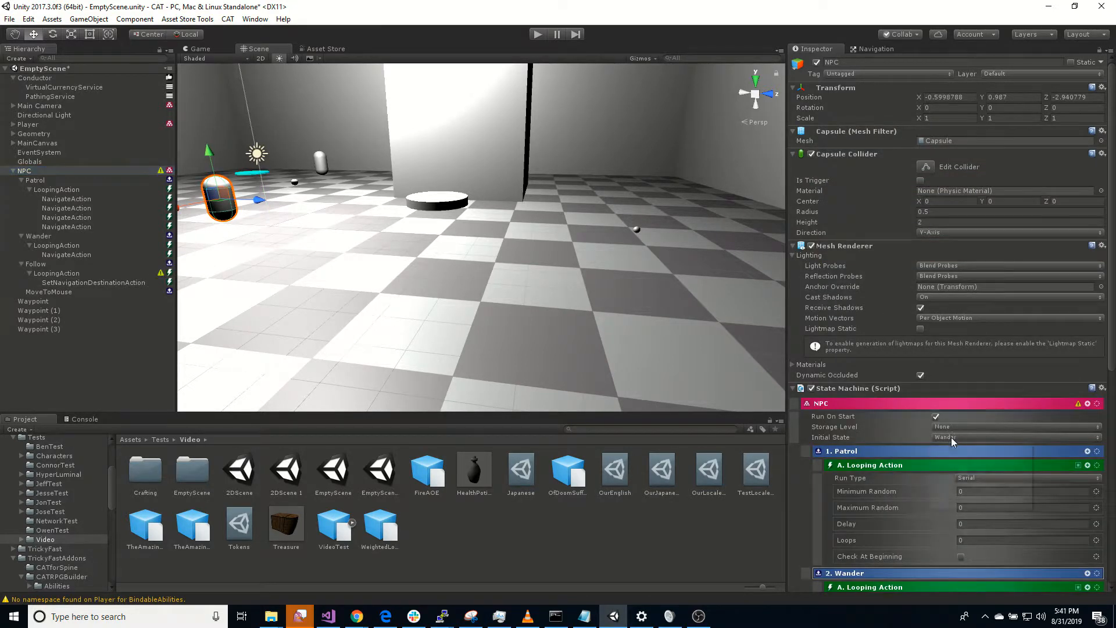
pyautogui.click(953, 437)
pyautogui.click(983, 487)
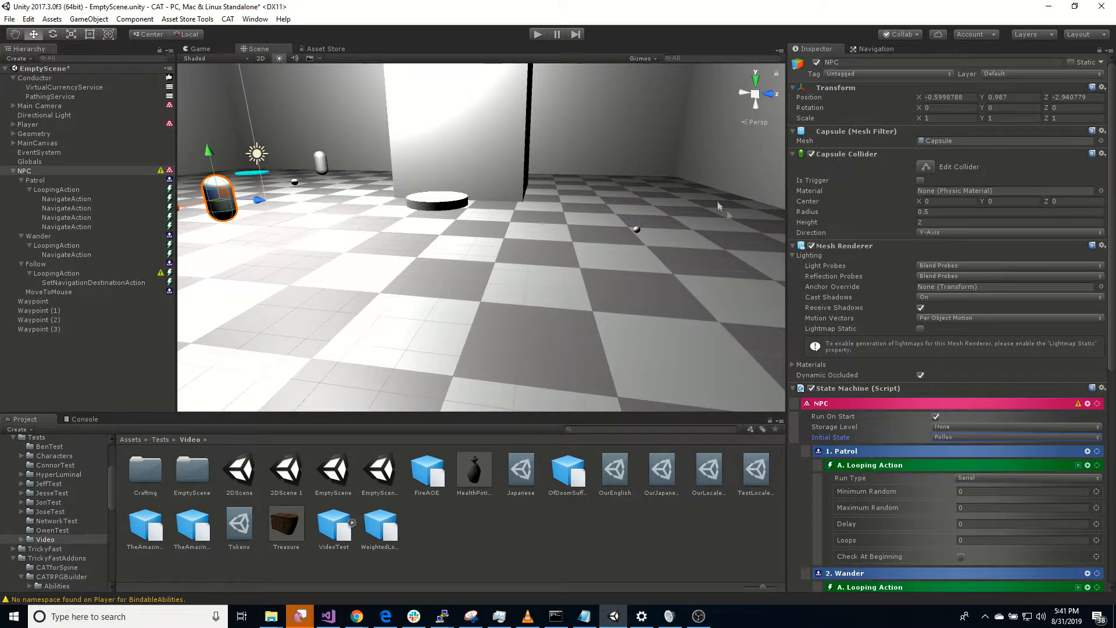
# Step: Play the scene, walk the player around to watch the NPC follow, and stop it
pyautogui.click(538, 35)
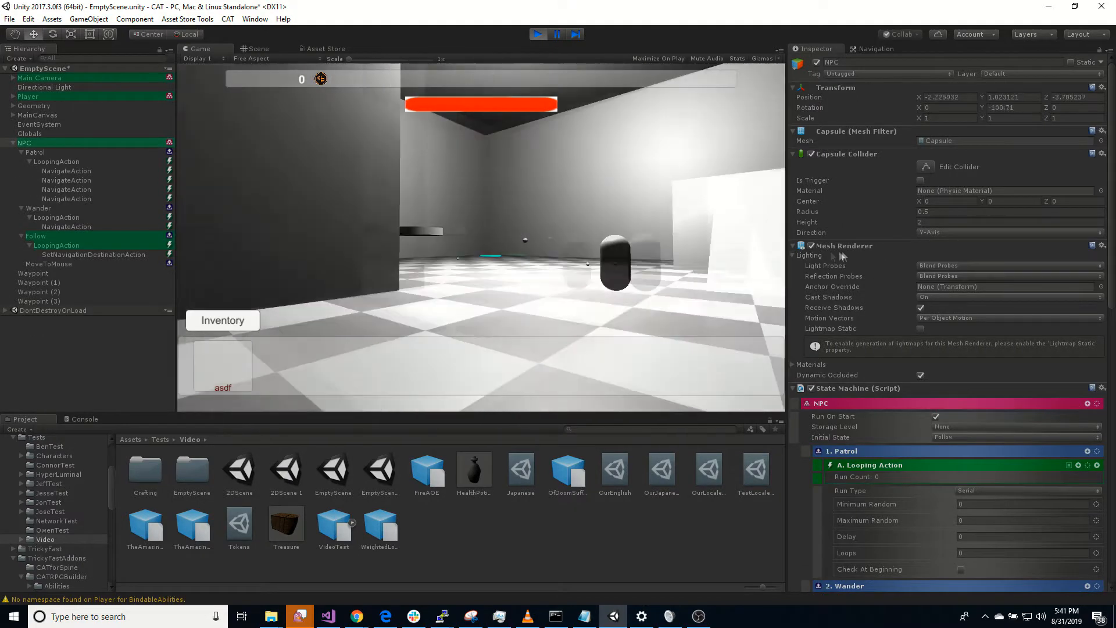
pyautogui.press('w')
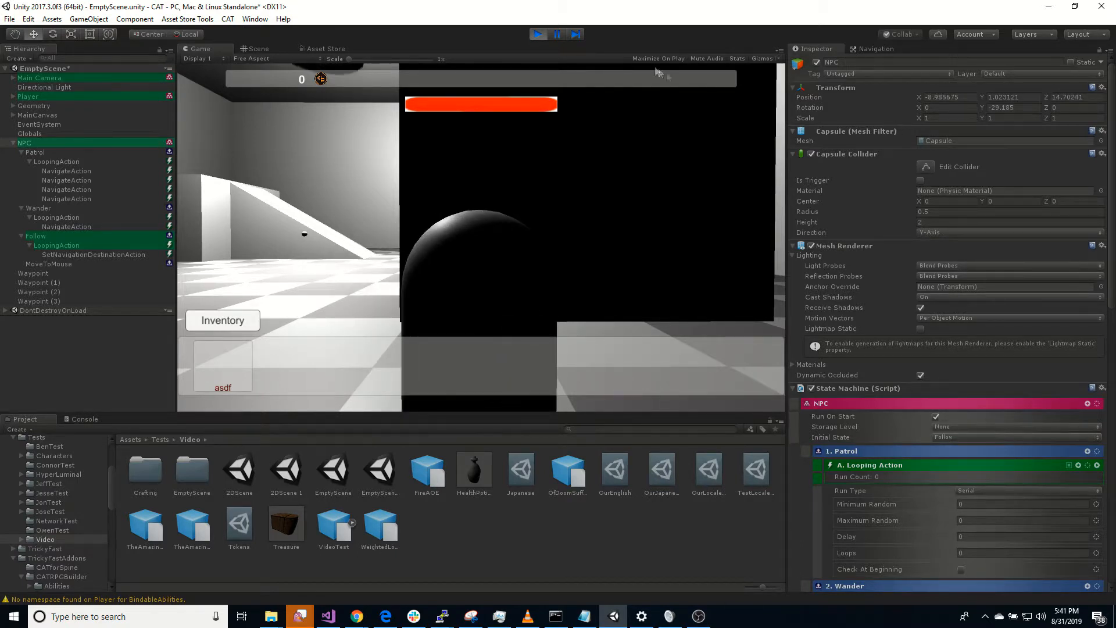
pyautogui.click(538, 34)
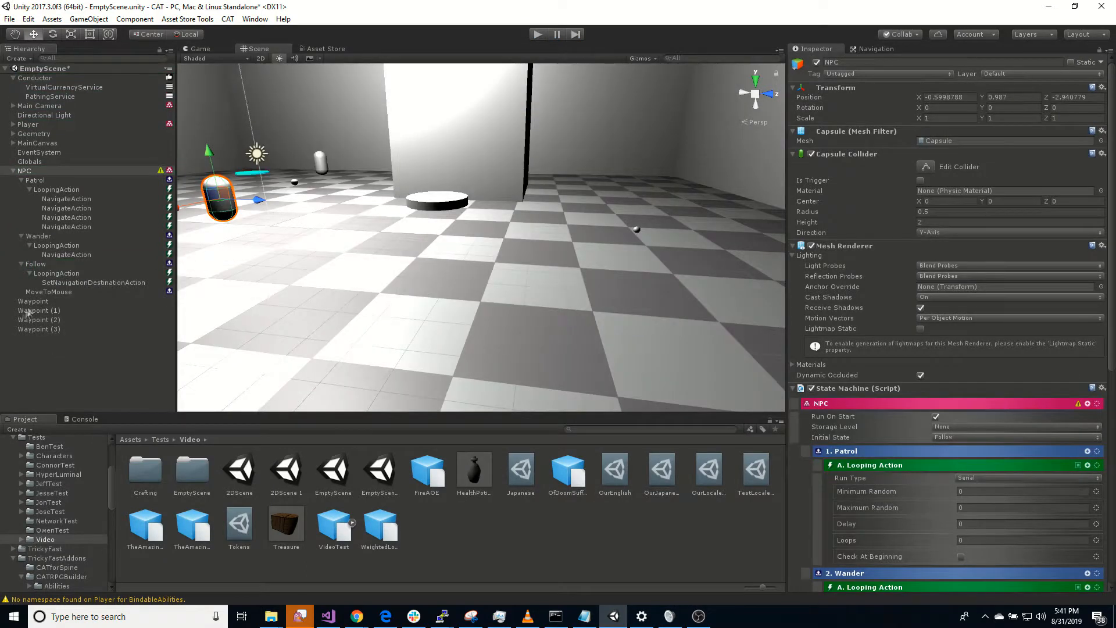
# Step: Add a Mouse Button Trigger to the NPC's MoveToMouse state
pyautogui.click(49, 292)
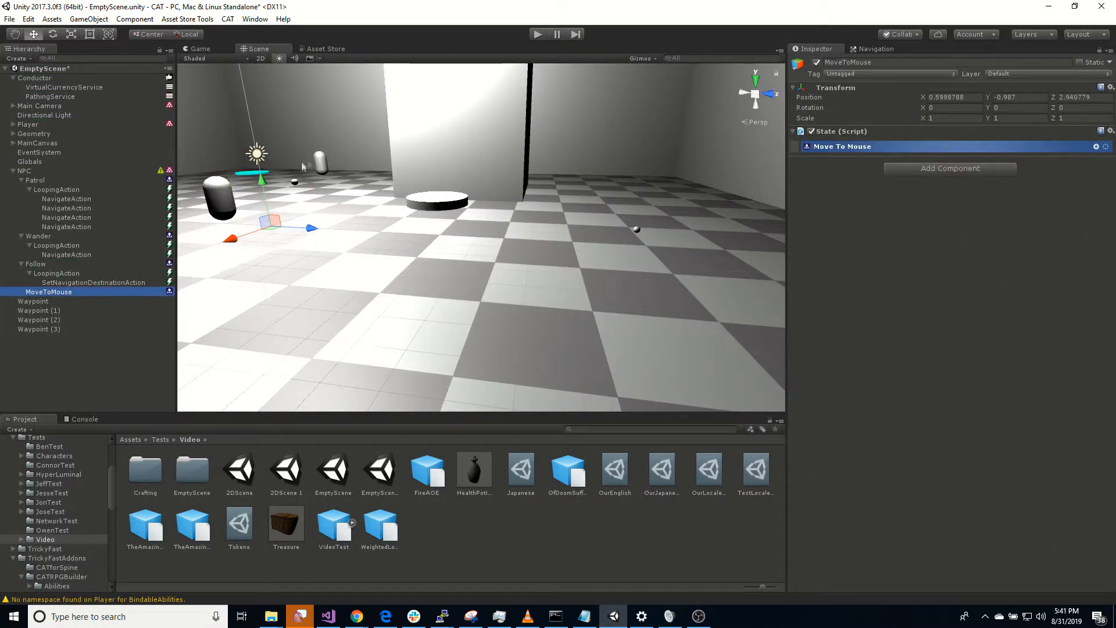
pyautogui.click(1096, 146)
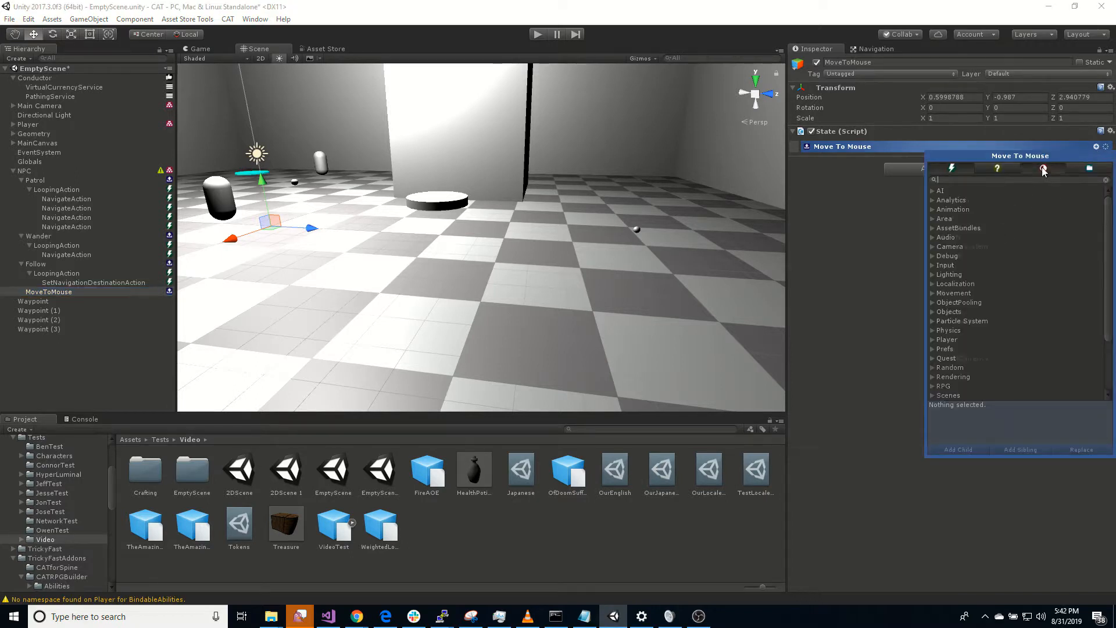
pyautogui.click(1044, 168)
pyautogui.write('mou')
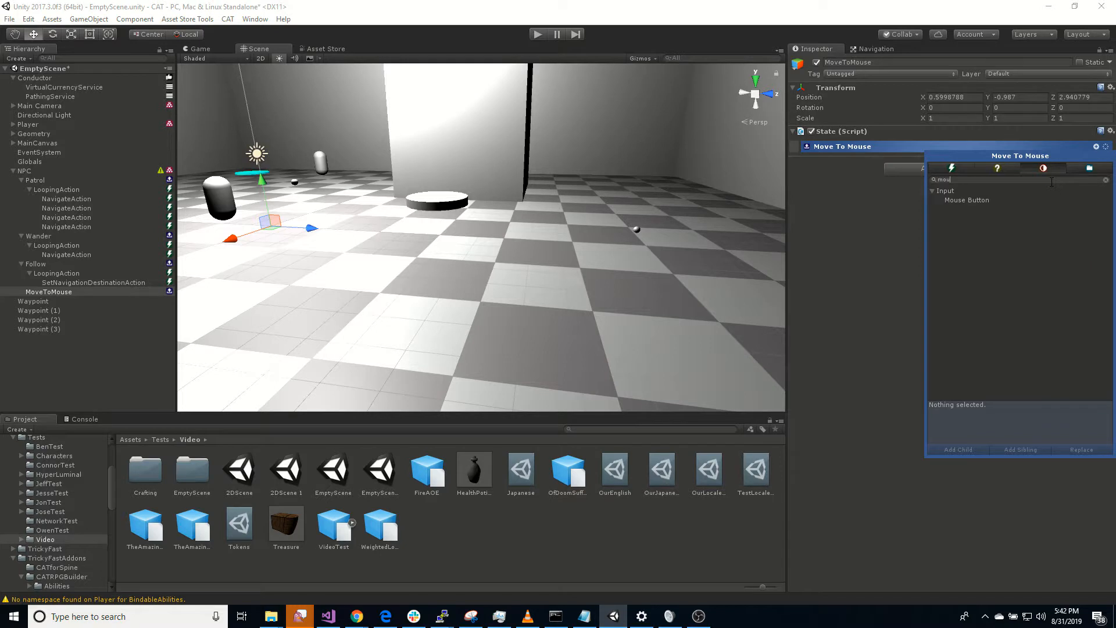
pyautogui.doubleClick(967, 200)
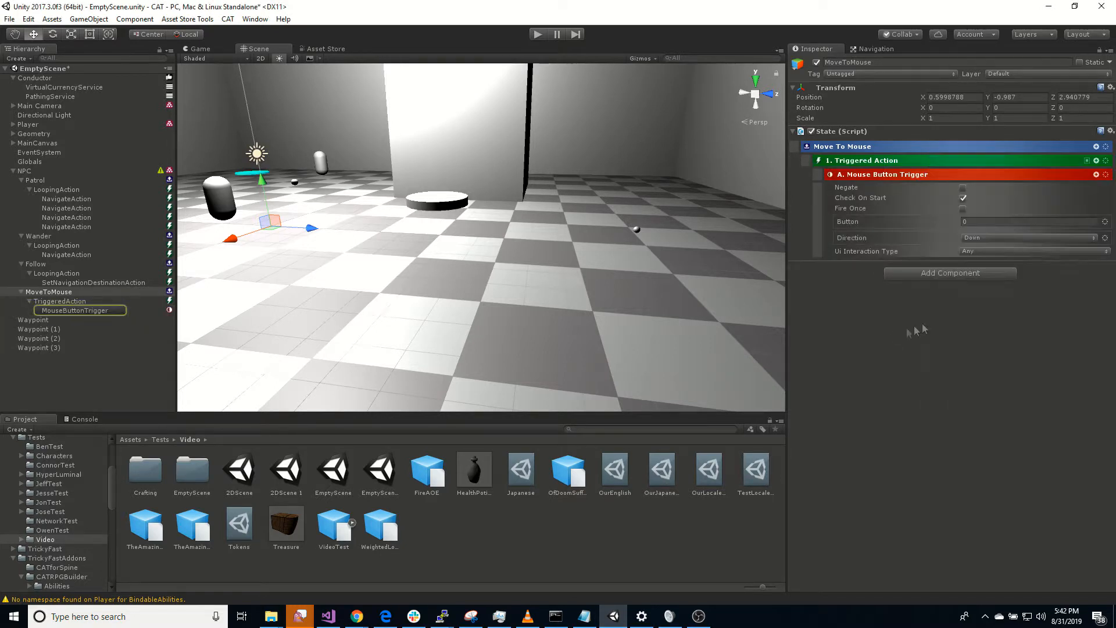
# Step: Add a Set Navigation Destination Action under the MoveToMouse state's Triggered Action
pyautogui.click(1096, 161)
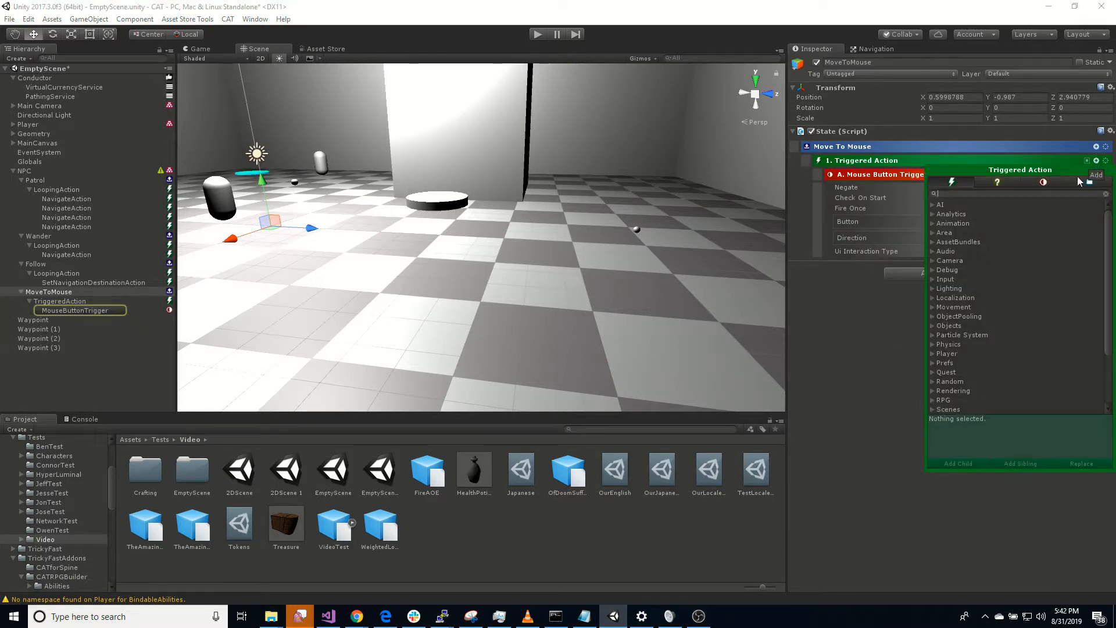
pyautogui.write('nav')
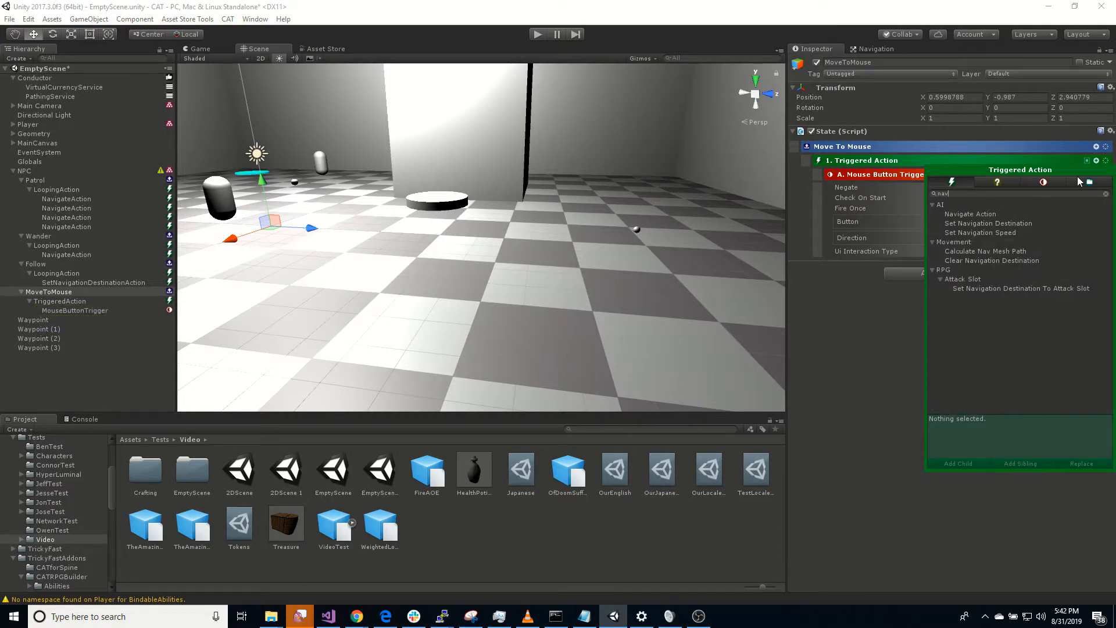
pyautogui.doubleClick(1028, 223)
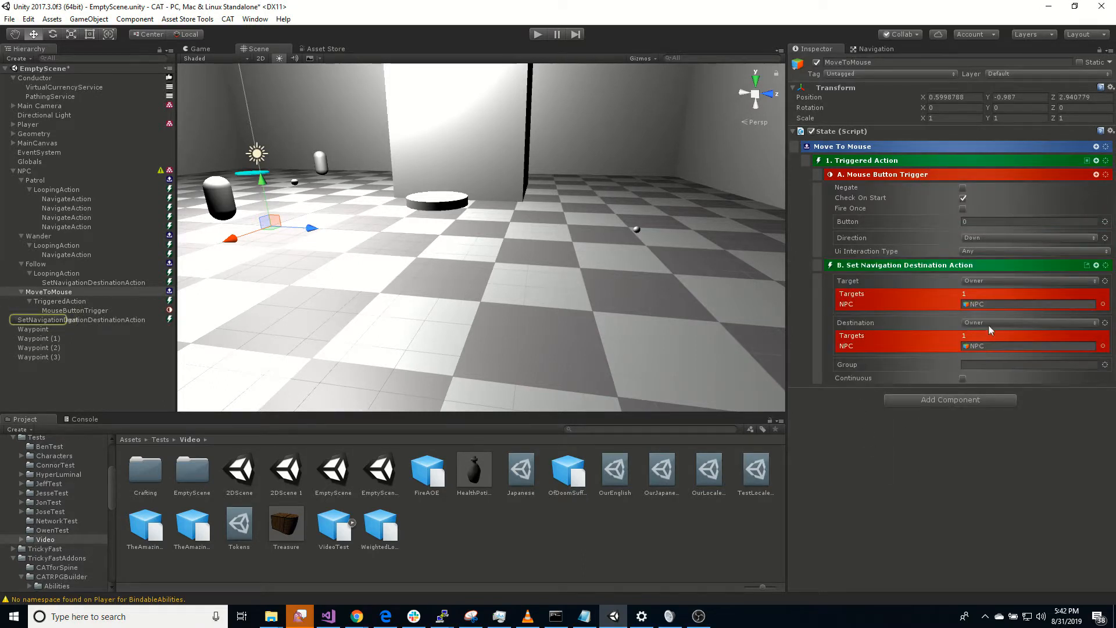
# Step: Enable Use Mouse with raycasting for the Set Navigation Destination Action's Destination, and turn on Continuous
pyautogui.click(989, 322)
pyautogui.click(1109, 327)
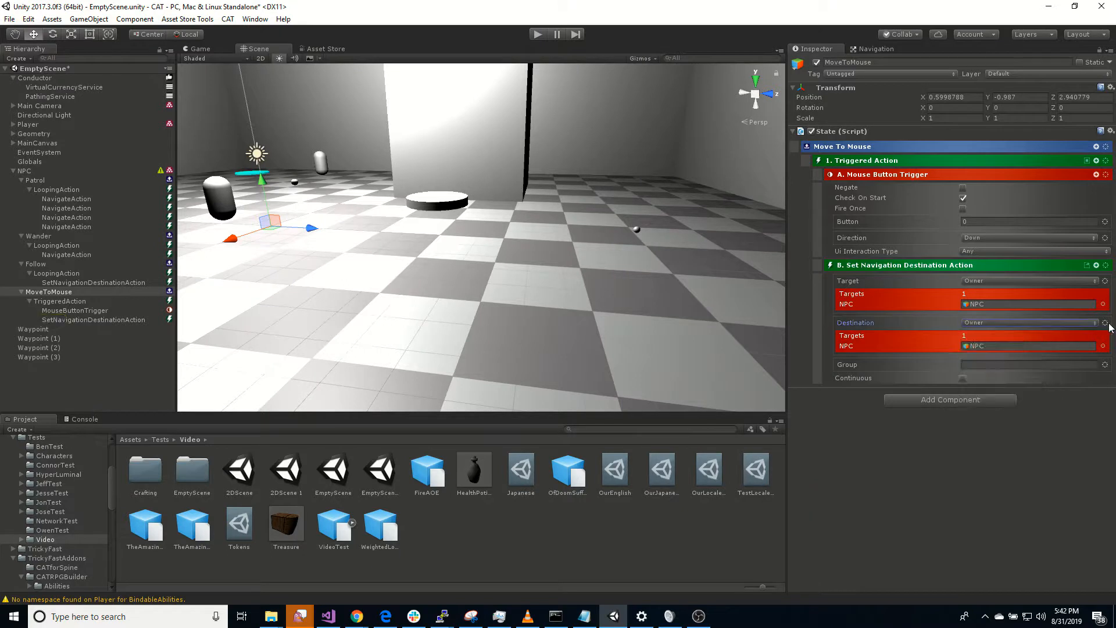
pyautogui.click(1109, 325)
pyautogui.moveTo(1064, 451)
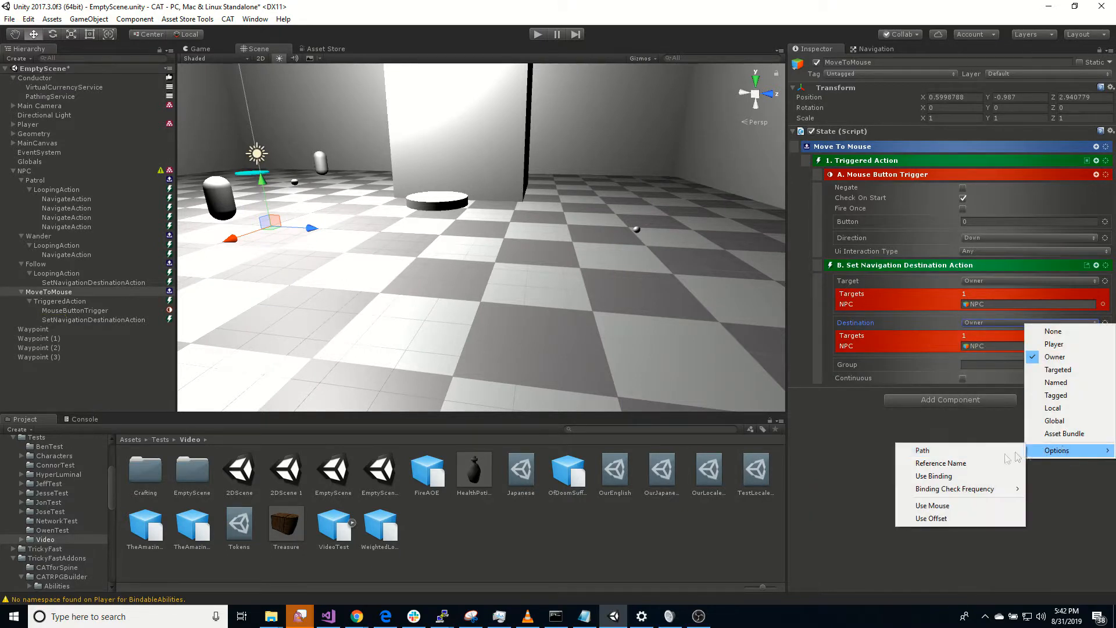
pyautogui.click(950, 505)
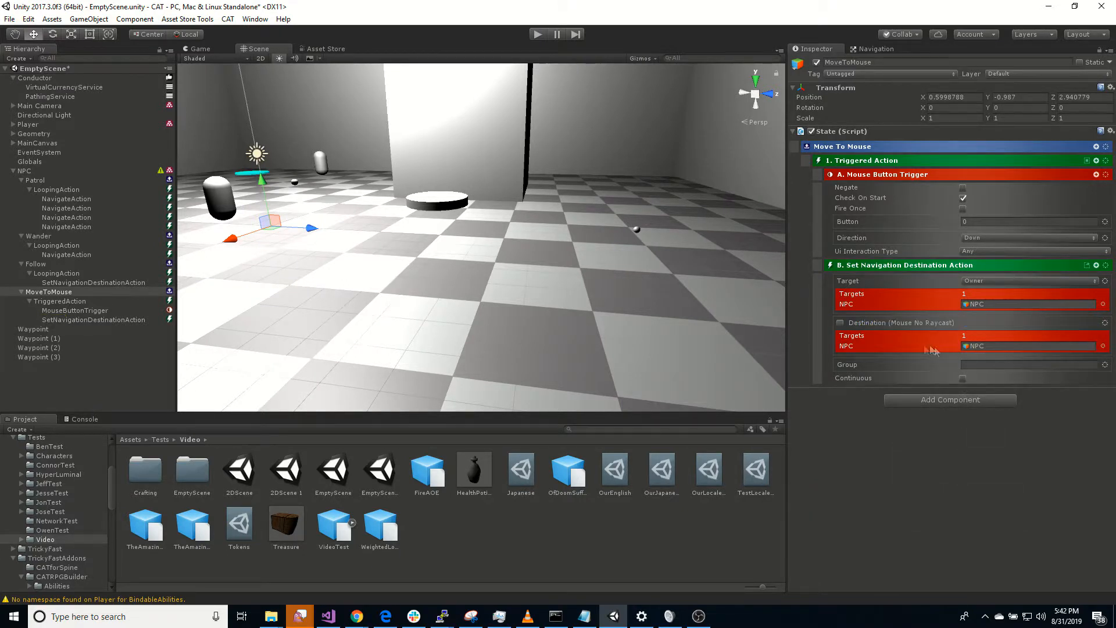
pyautogui.click(841, 323)
pyautogui.click(963, 378)
# Step: Set the Initial State of the NPC's state machine to Move To Mouse
pyautogui.click(45, 172)
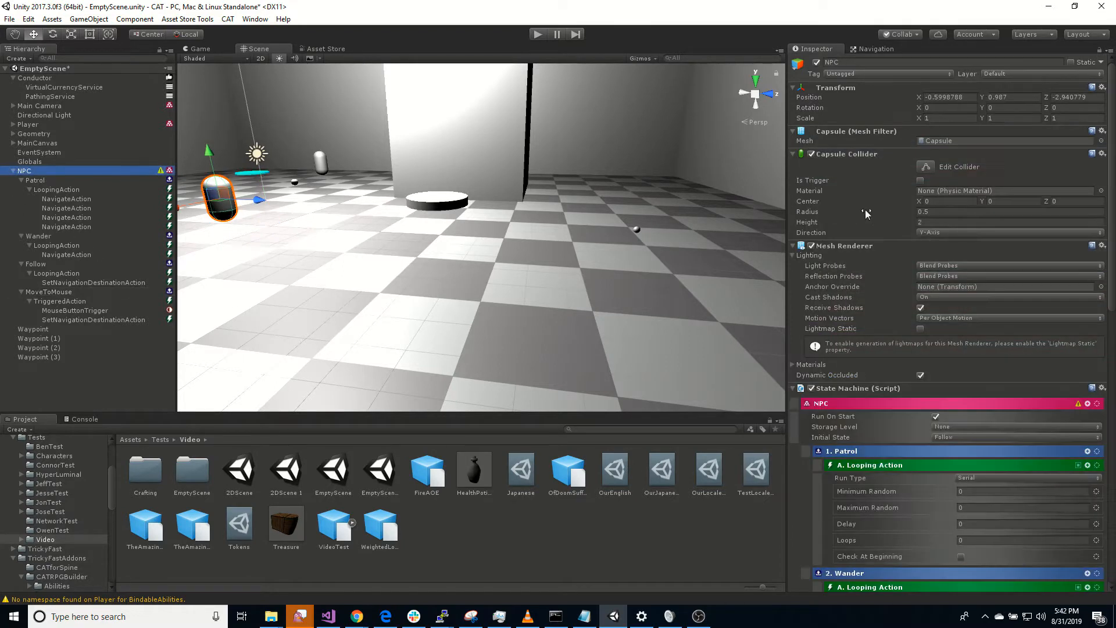
pyautogui.click(953, 438)
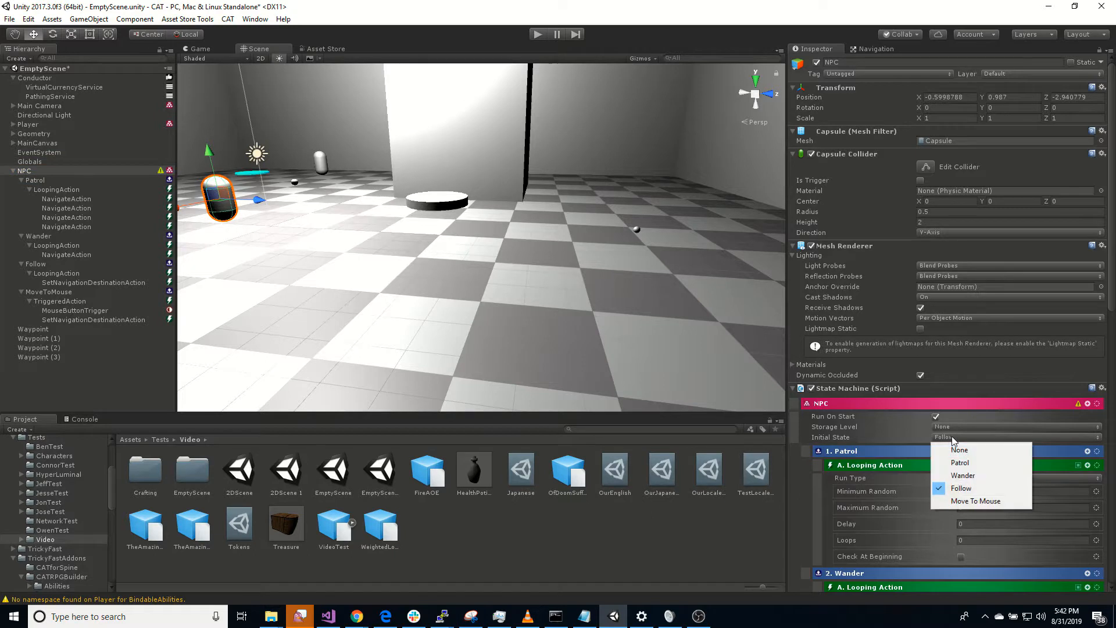
pyautogui.click(1010, 502)
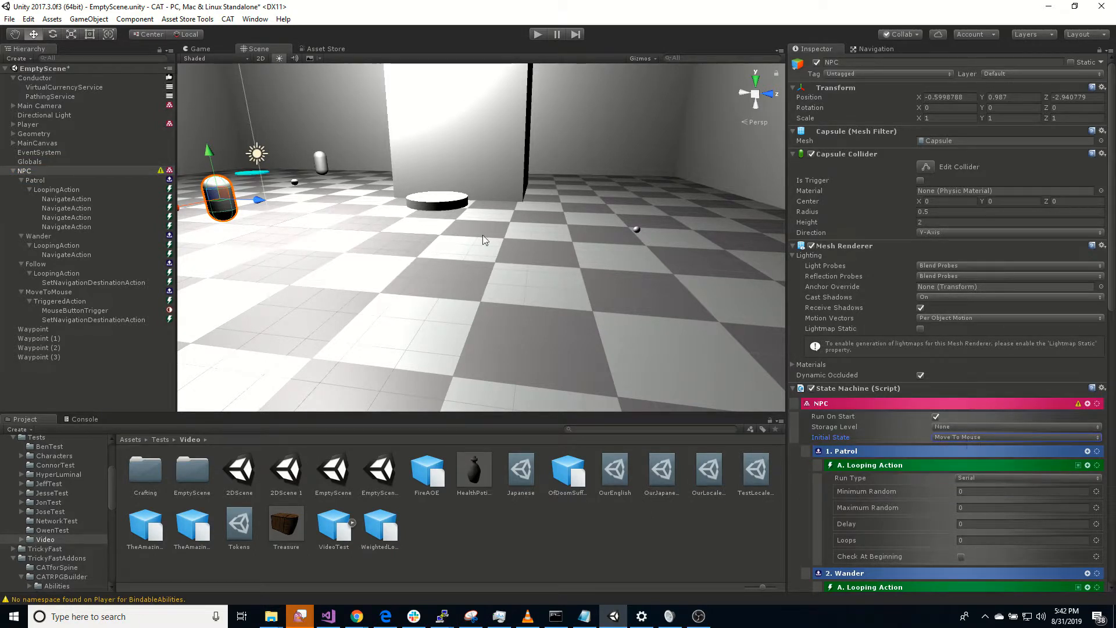
# Step: Play the scene, pick floor spots to watch the NPC walk to the mouse position, and stop it
pyautogui.click(538, 35)
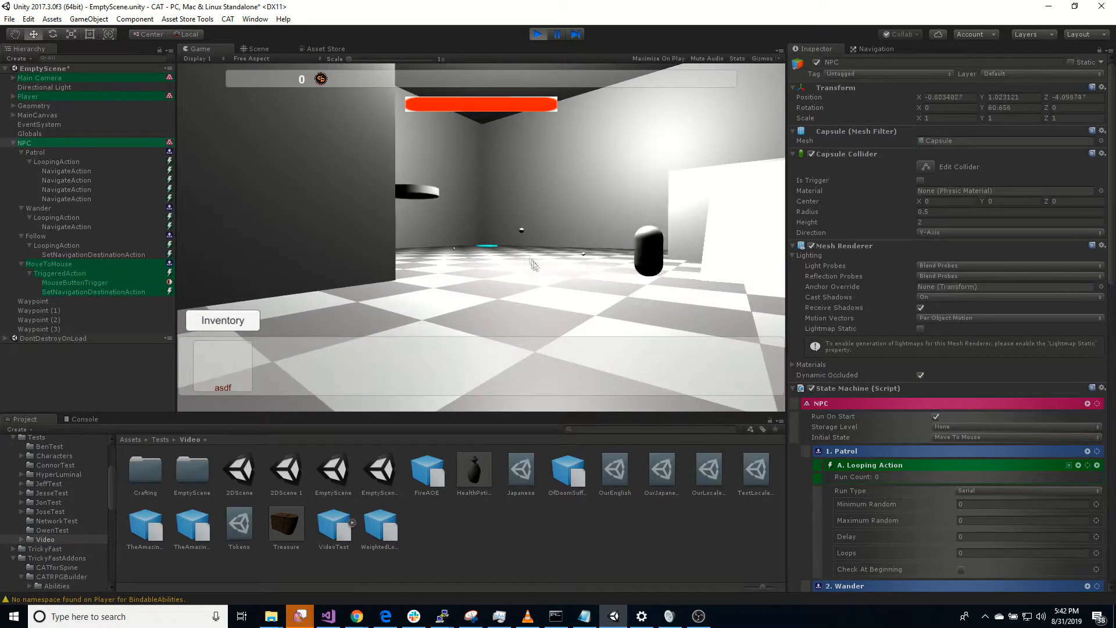
pyautogui.click(522, 288)
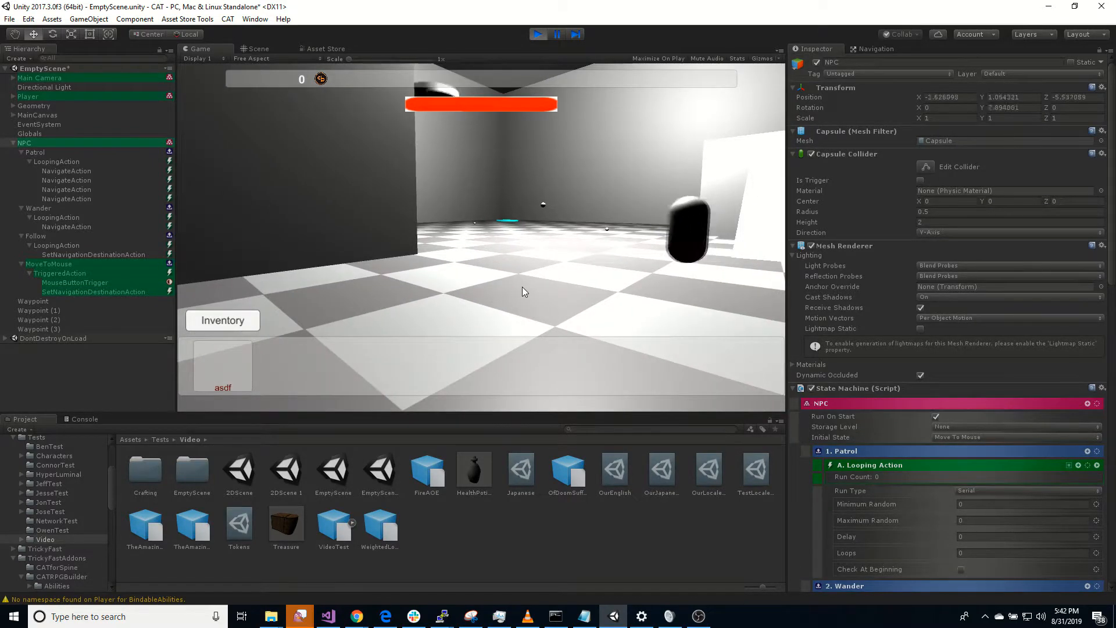
pyautogui.press('d')
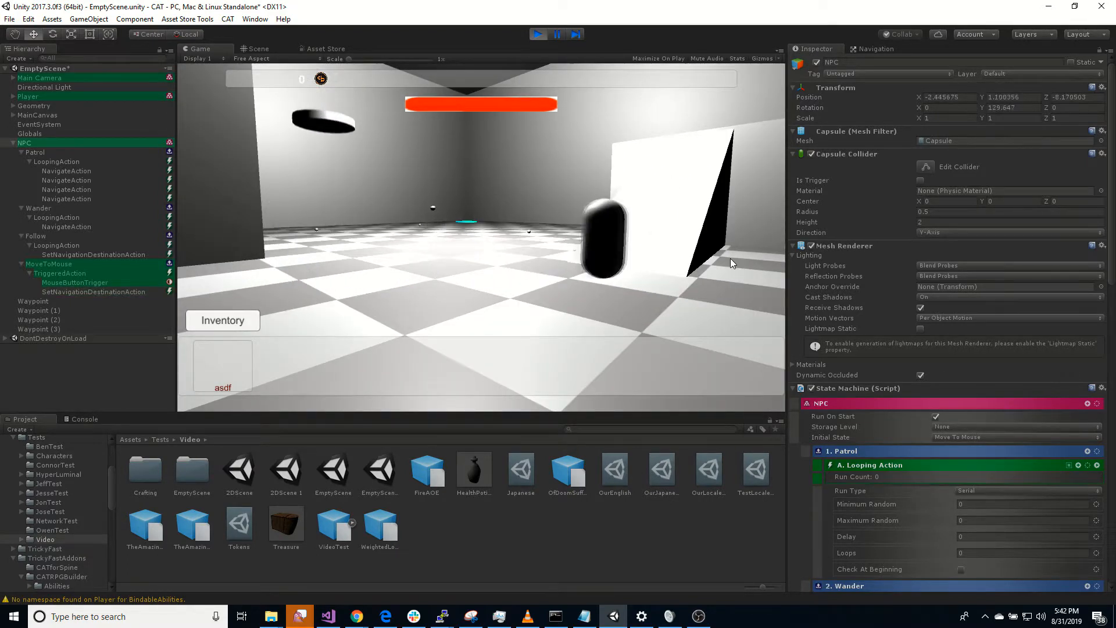
pyautogui.click(406, 226)
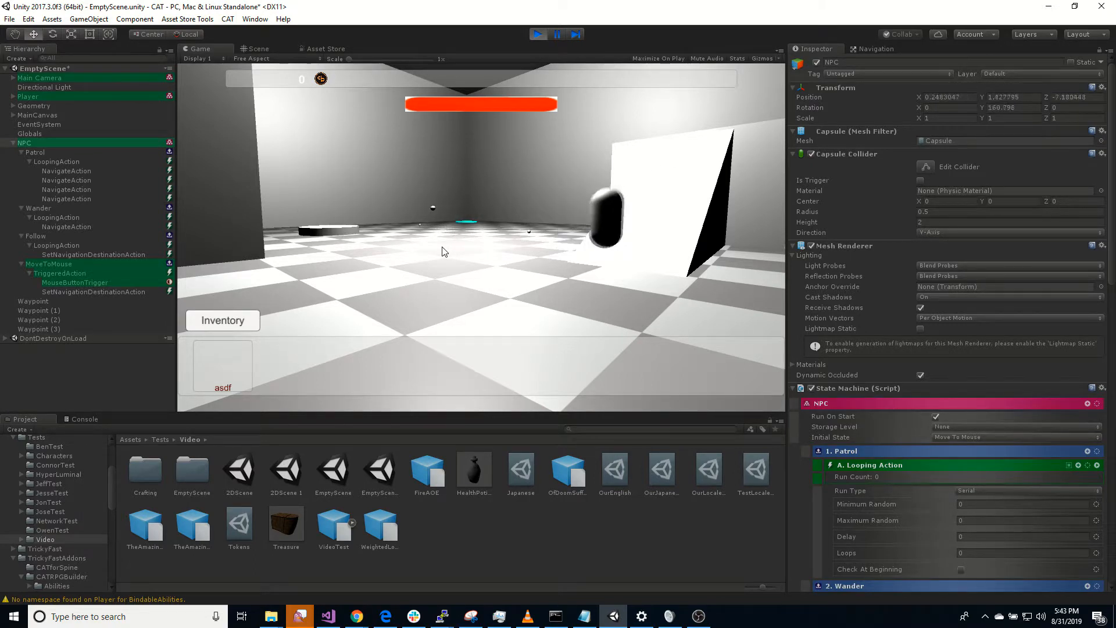
pyautogui.click(393, 268)
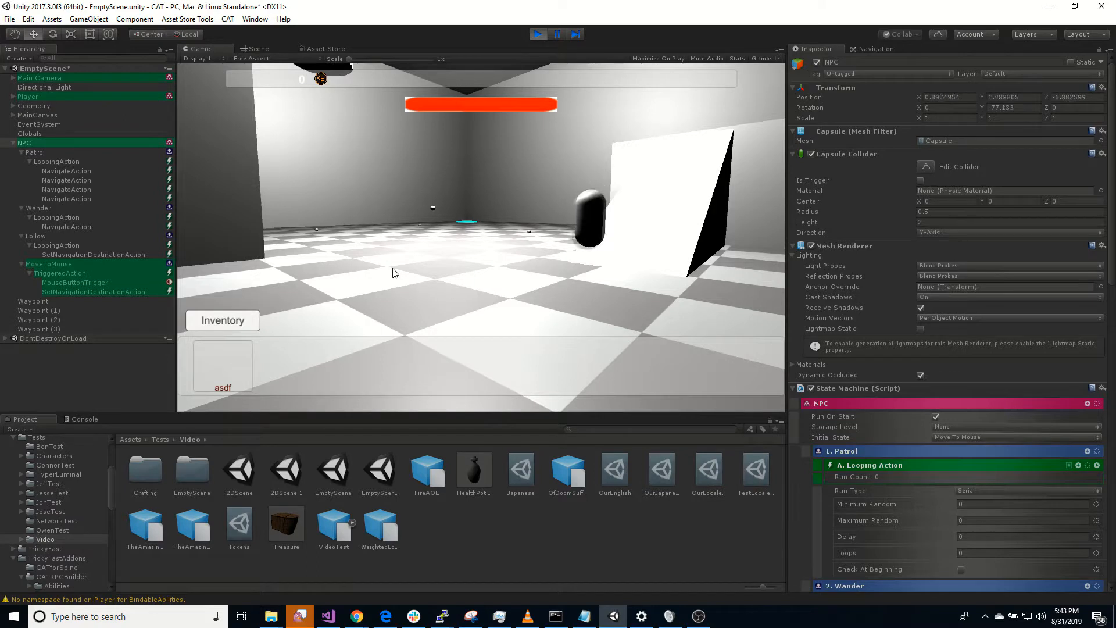
pyautogui.moveTo(393, 268); pyautogui.dragTo(367, 260, button='right')
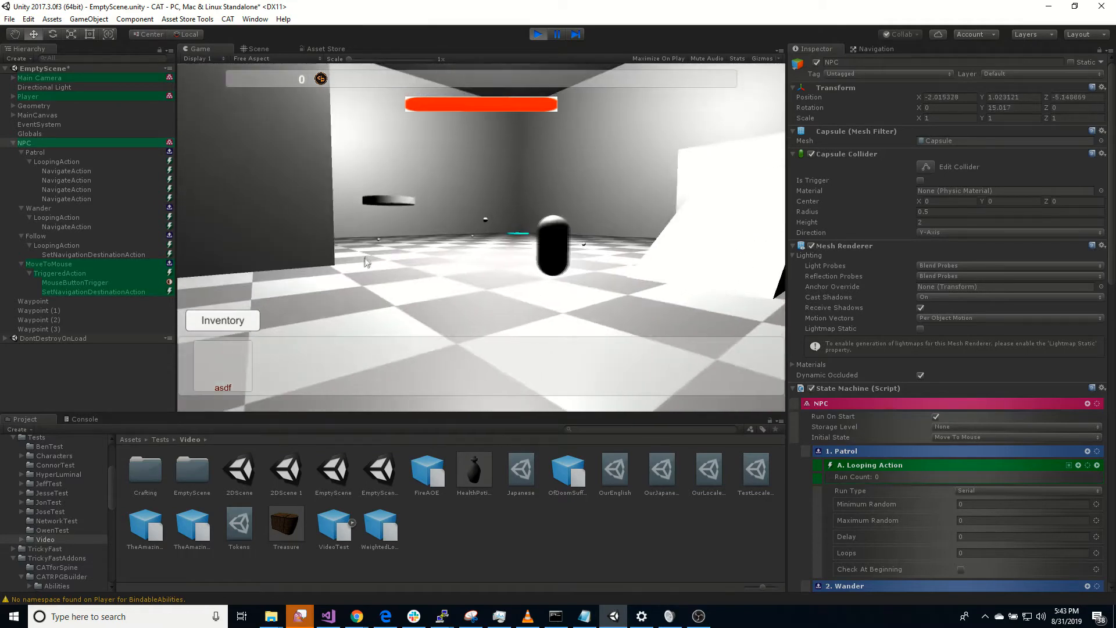
pyautogui.click(357, 274)
pyautogui.click(540, 261)
pyautogui.moveTo(533, 265); pyautogui.dragTo(375, 284, button='right')
pyautogui.click(329, 274)
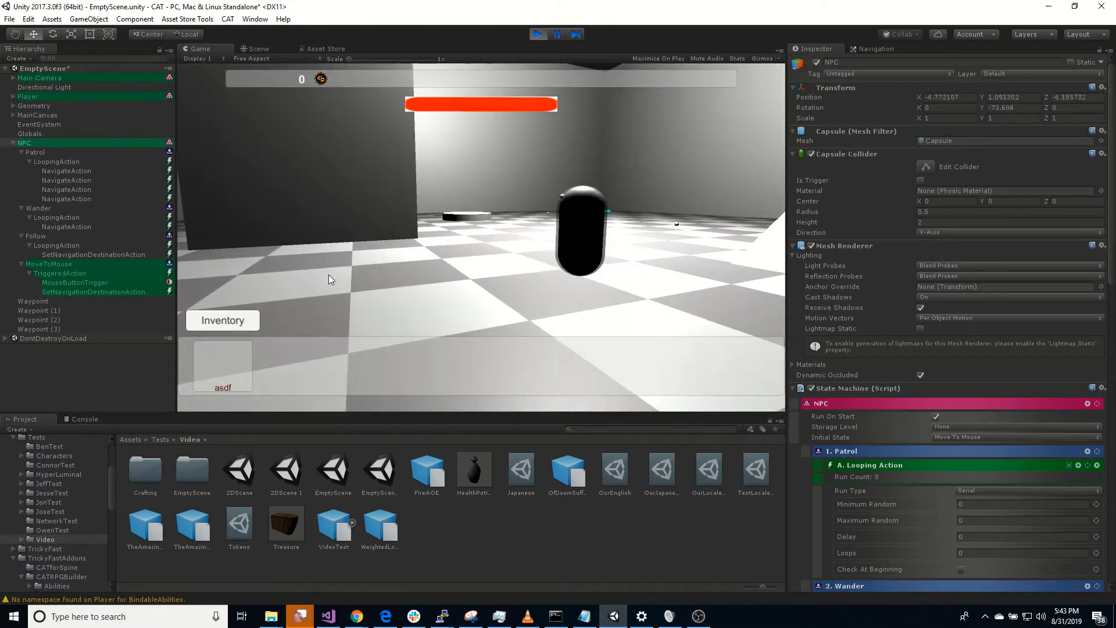
pyautogui.click(264, 251)
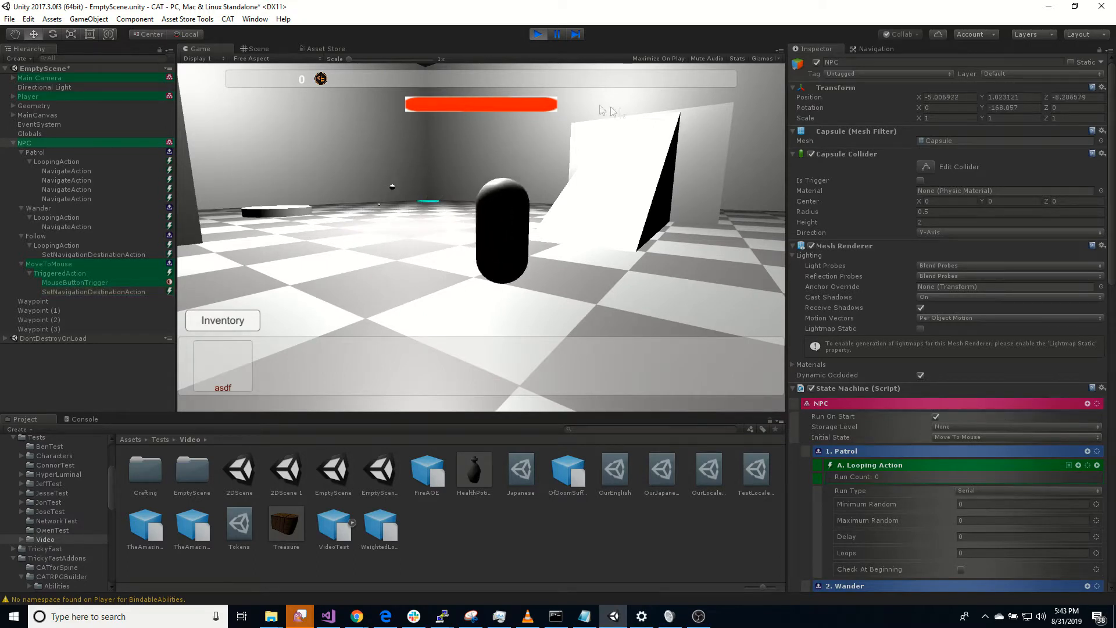
pyautogui.click(539, 34)
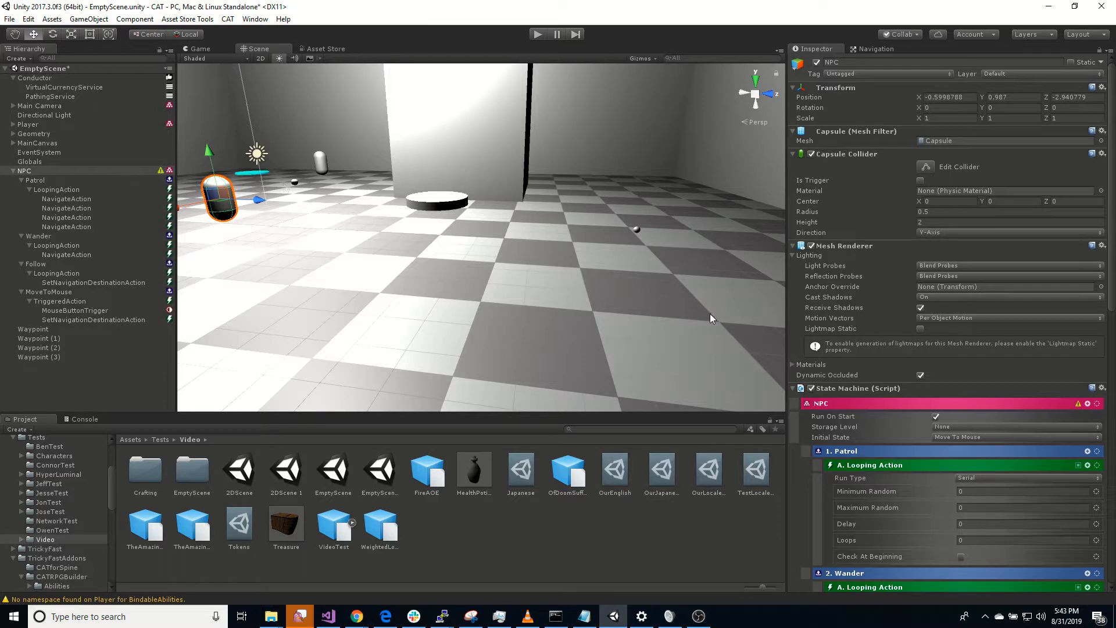
# Step: Set the NPC's Initial State to Patrol and check the destinations of Patrol's middle Navigate Actions
pyautogui.click(962, 439)
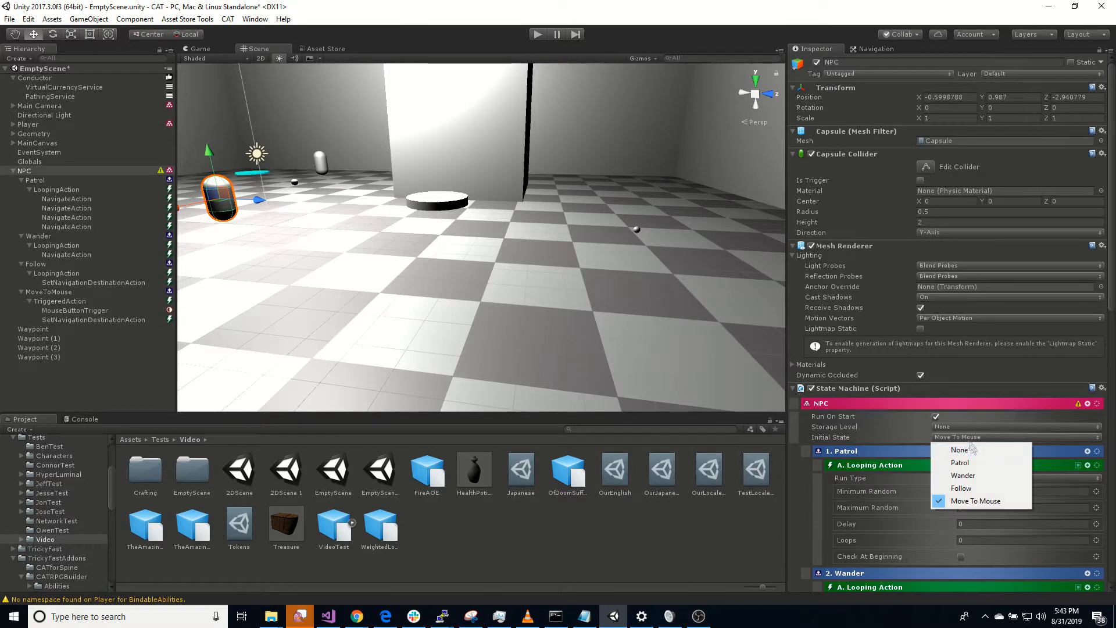
pyautogui.click(983, 462)
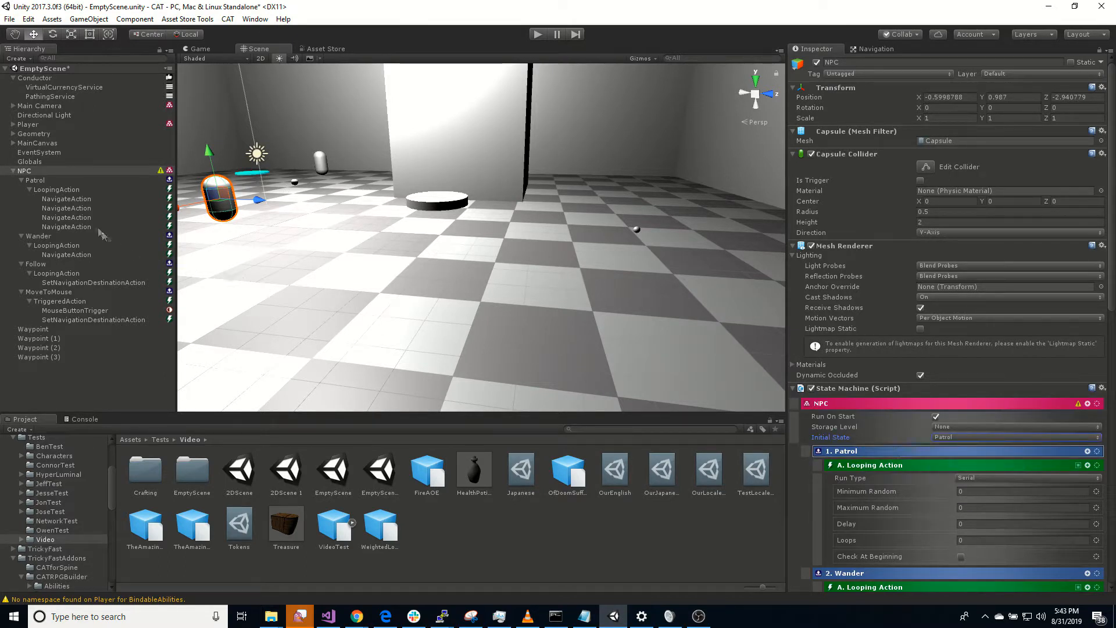
pyautogui.click(70, 208)
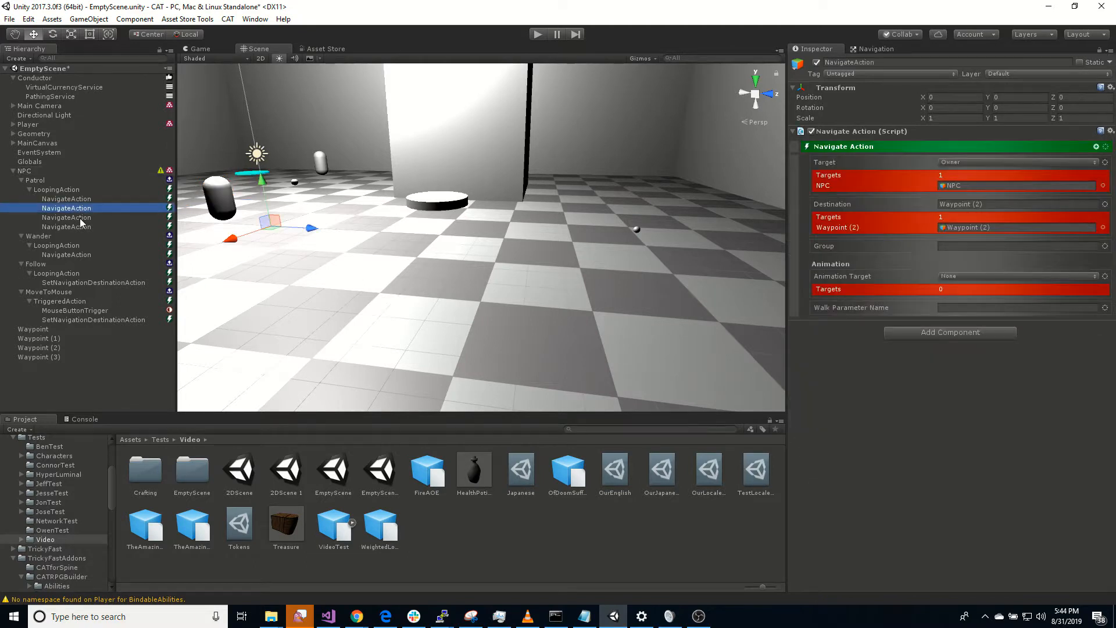
pyautogui.click(82, 219)
# Step: Add a Set Navigation Speed Action after the second Navigate Action in Patrol's Looping Action and set its Speed to 10
pyautogui.click(81, 190)
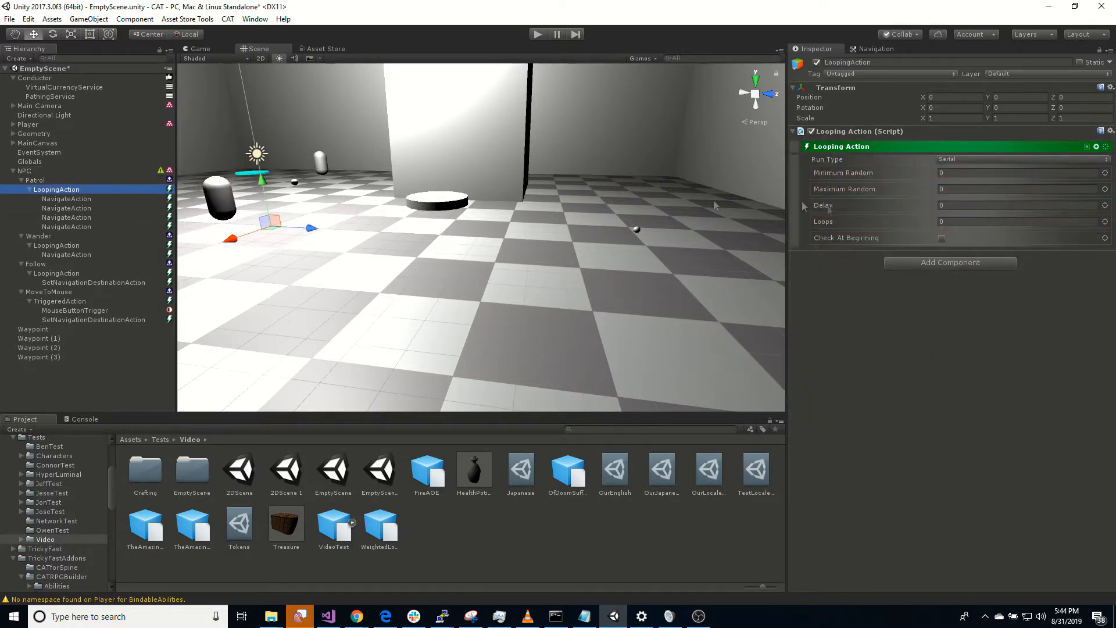
pyautogui.click(1096, 147)
pyautogui.write('spee')
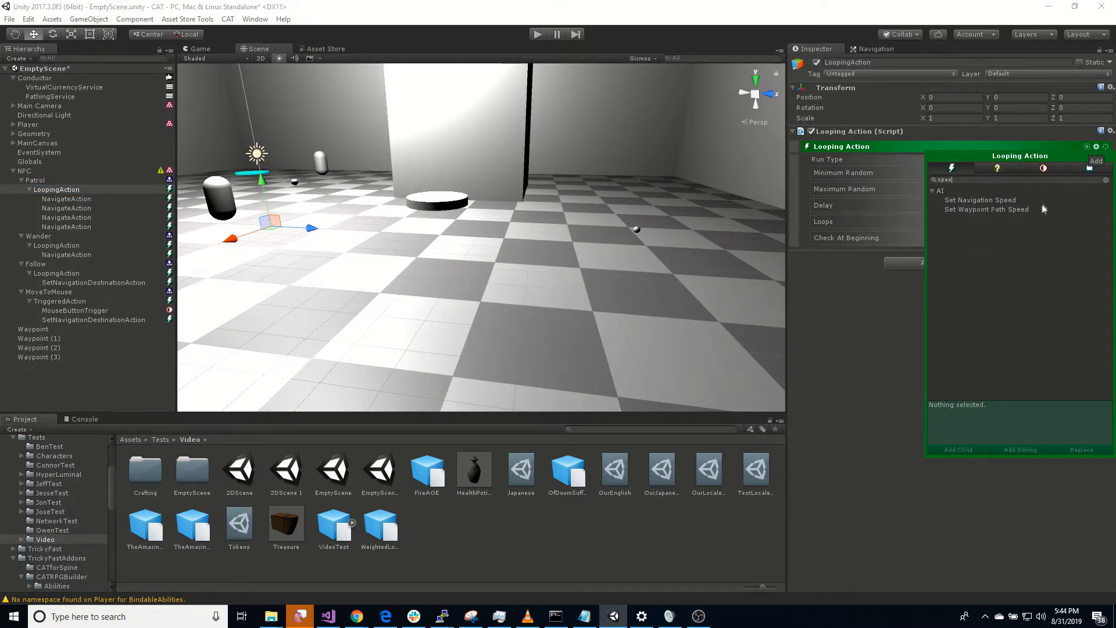
pyautogui.doubleClick(1009, 201)
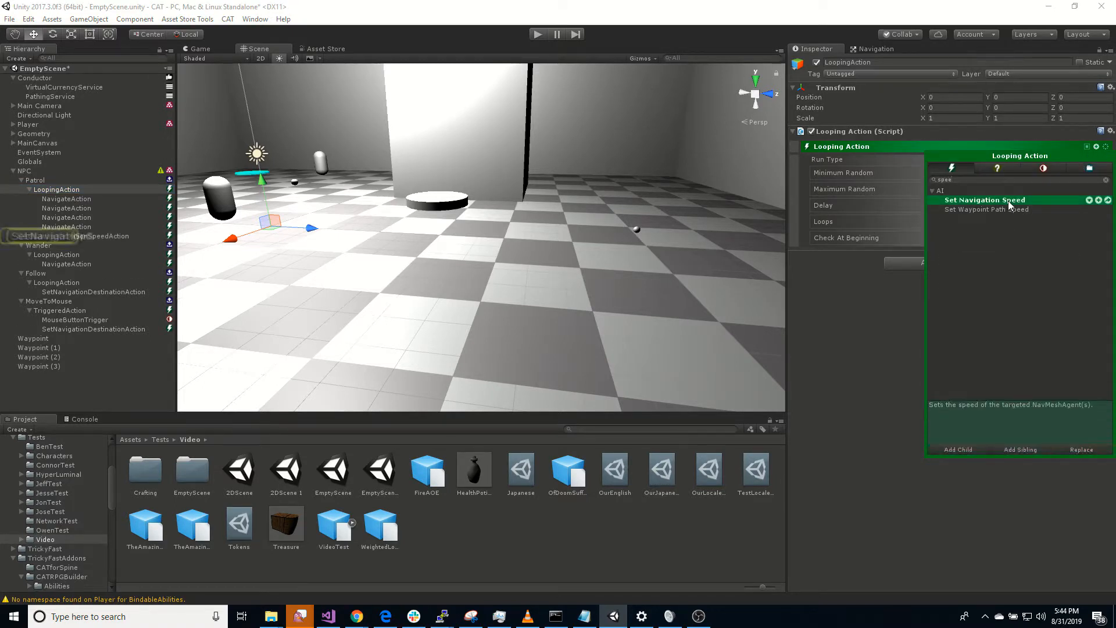
pyautogui.click(877, 385)
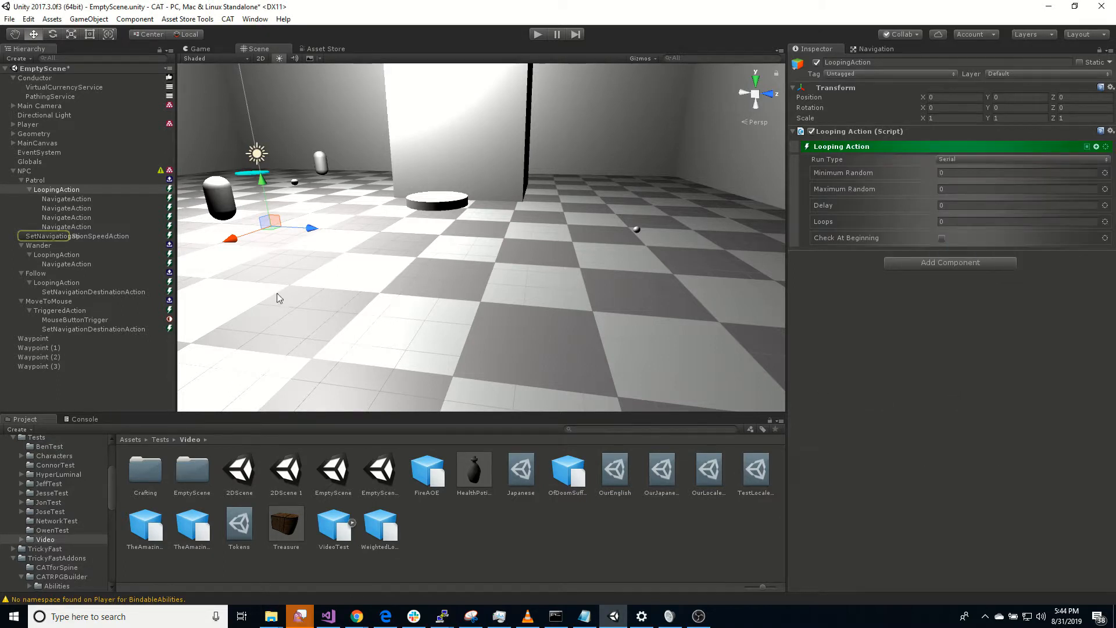
pyautogui.click(97, 237)
pyautogui.moveTo(93, 224); pyautogui.dragTo(89, 218)
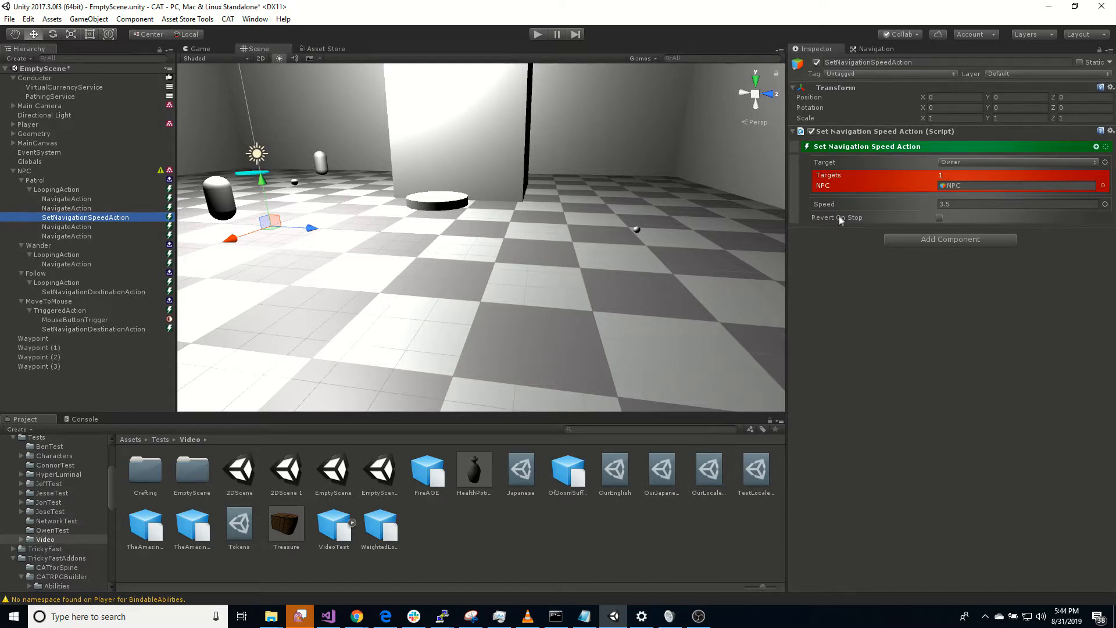
pyautogui.click(950, 201)
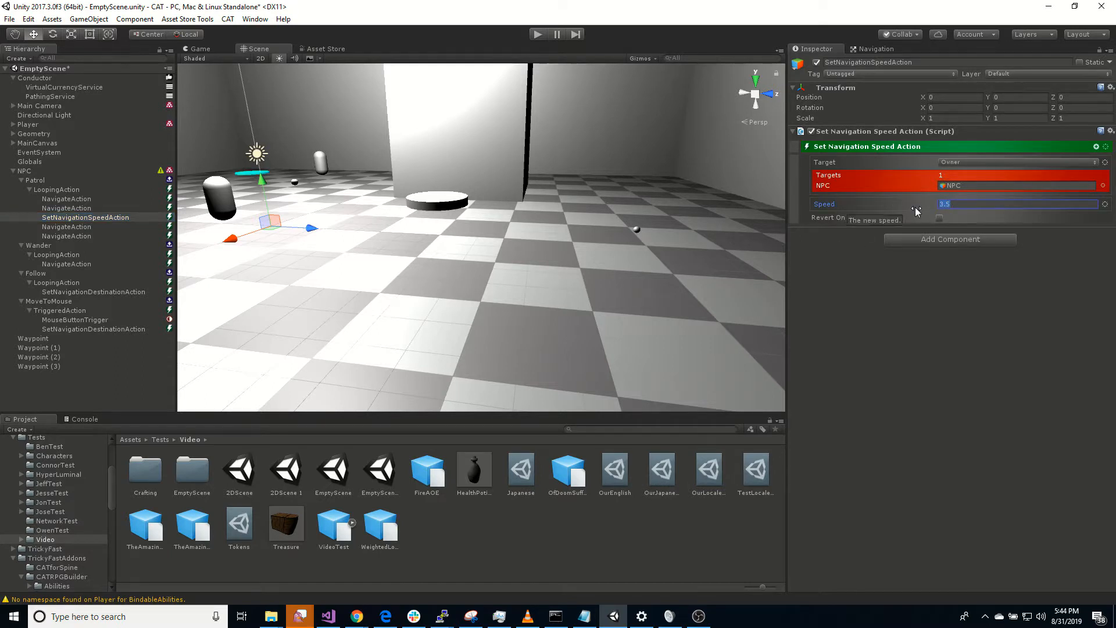
pyautogui.click(903, 366)
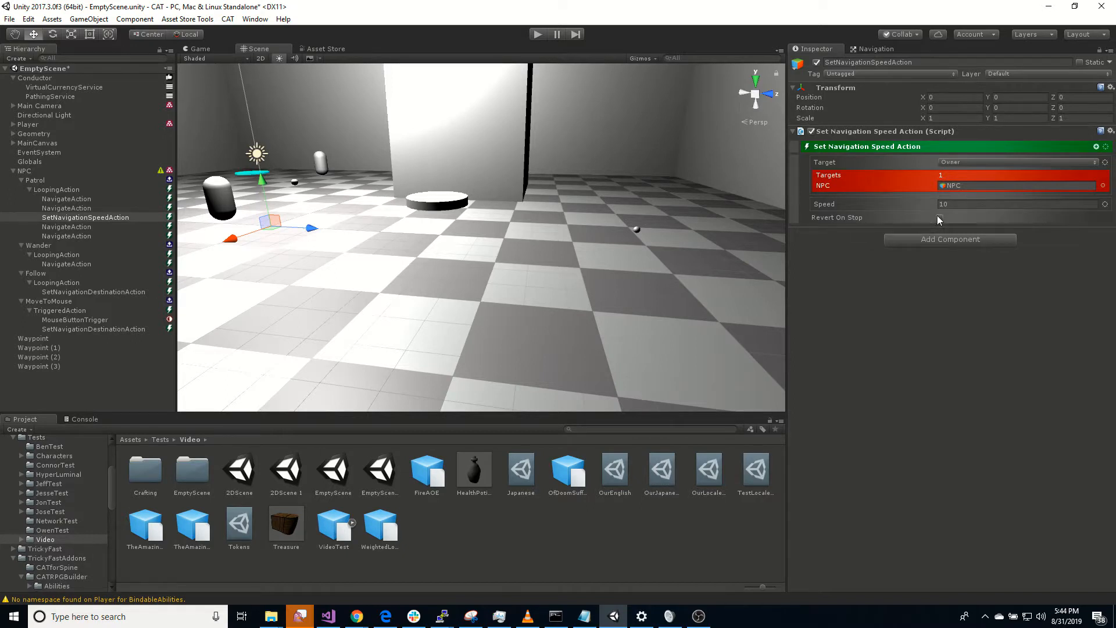
# Step: Duplicate the Set Navigation Speed Action, place the copy after Patrol's third Navigate Action, and set its Speed to 5
pyautogui.click(96, 217)
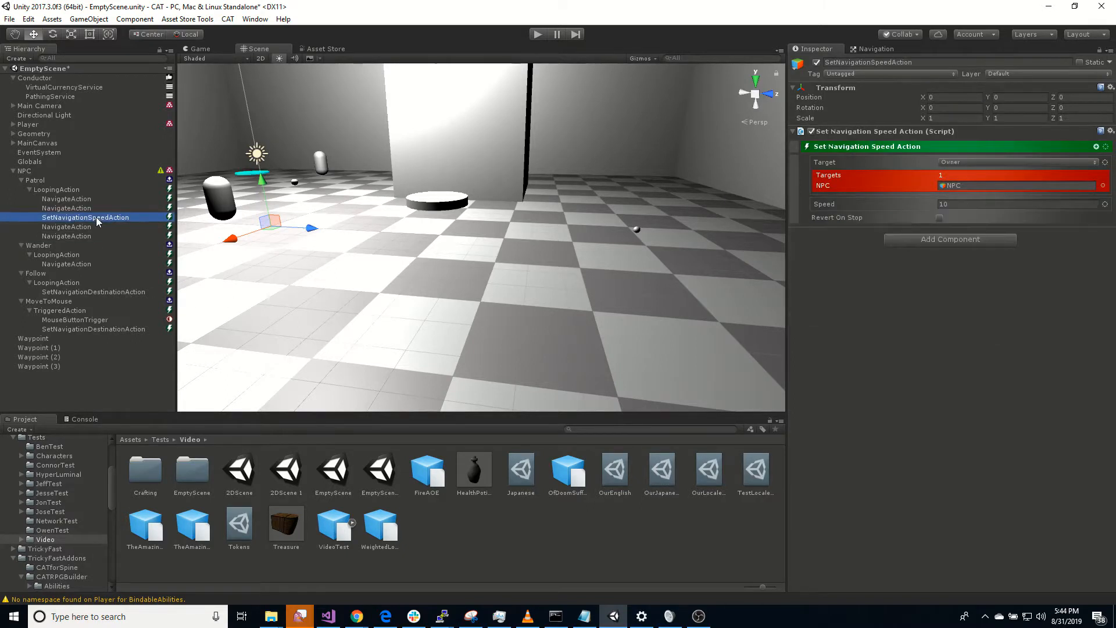
pyautogui.hotkey('ctrl', 'd')
pyautogui.moveTo(89, 247); pyautogui.dragTo(89, 232)
pyautogui.click(942, 204)
pyautogui.write('5')
pyautogui.press('Return')
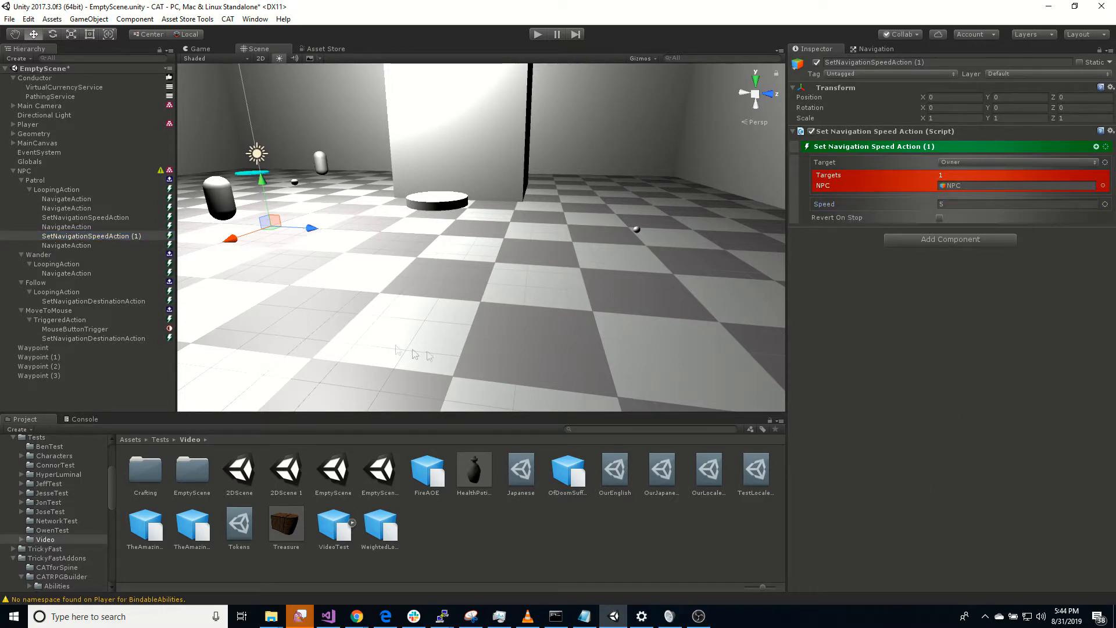
pyautogui.click(69, 227)
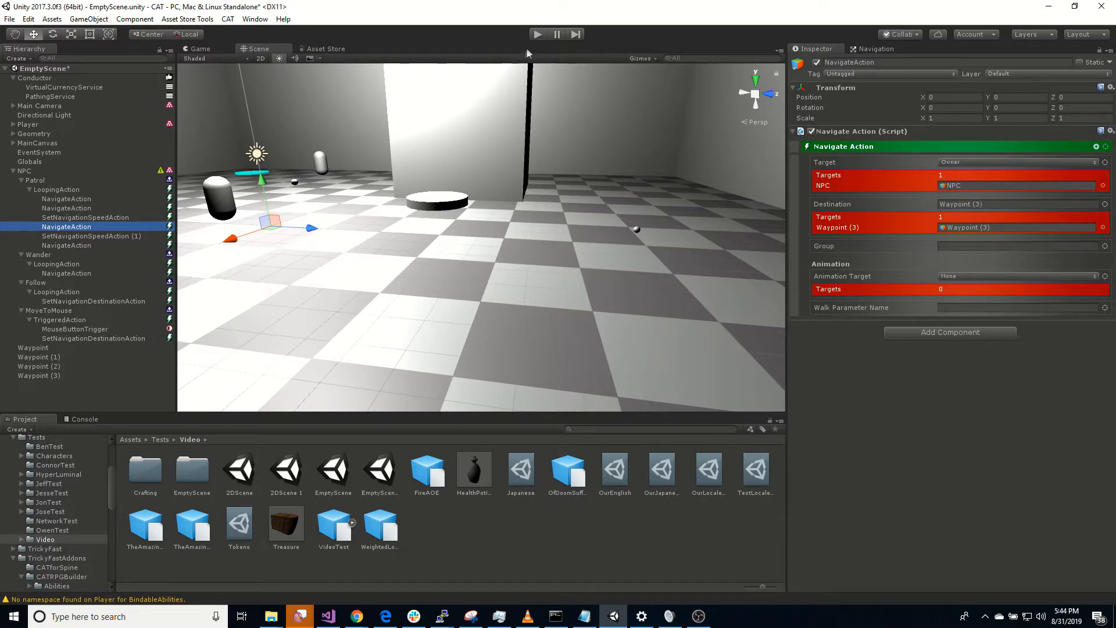
# Step: Play the scene with the NPC to watch its Patrol speed changes between waypoints, and stop it
pyautogui.click(27, 171)
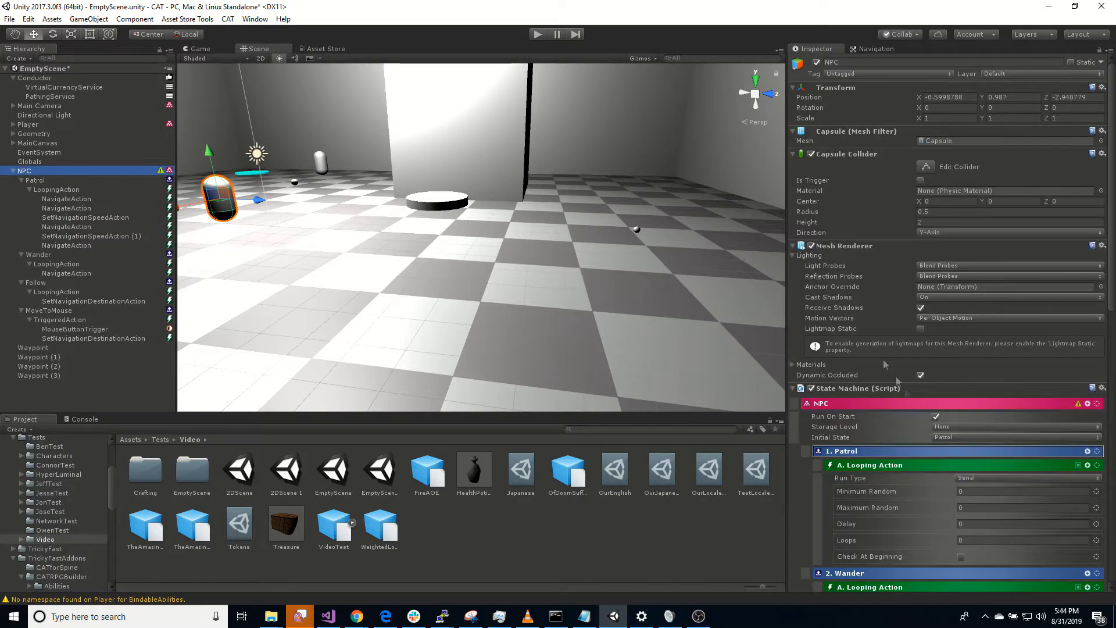
pyautogui.click(538, 35)
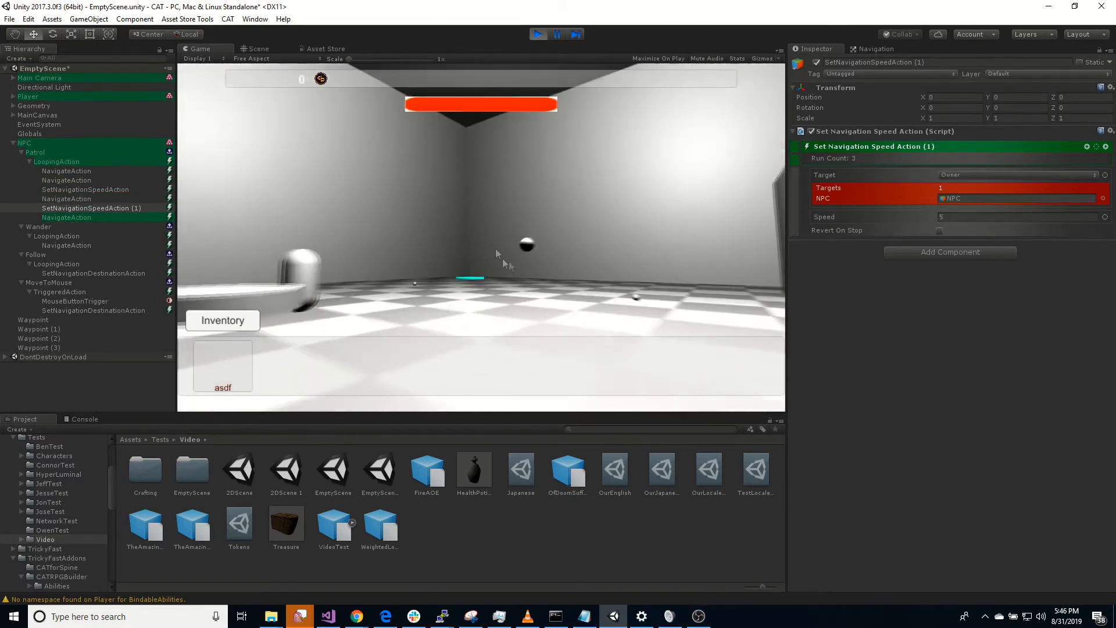
pyautogui.click(538, 34)
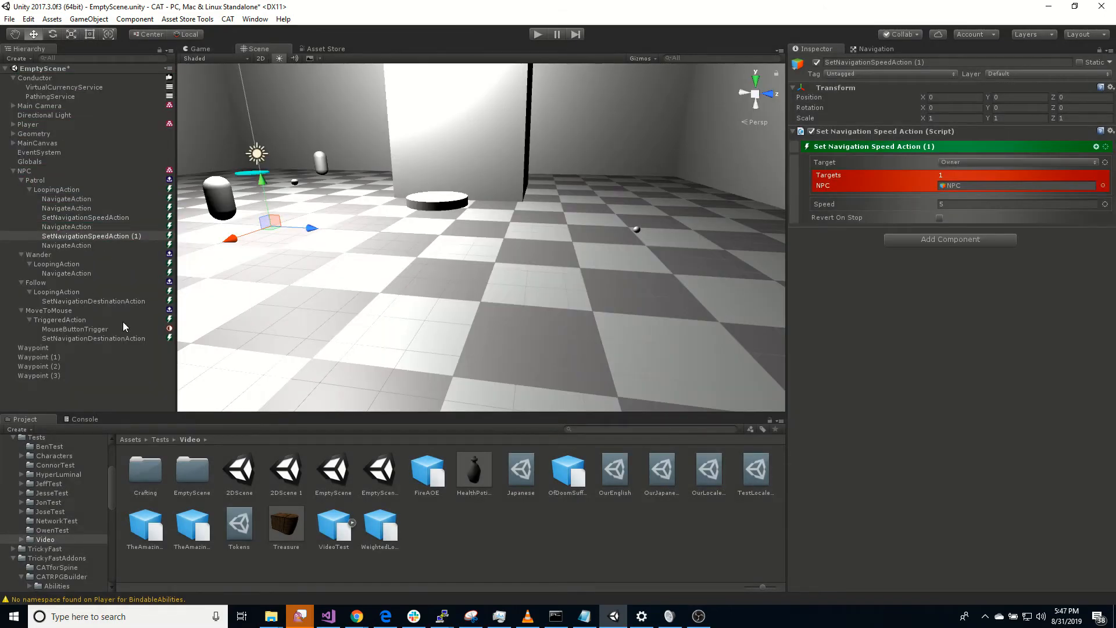
# Step: Add a second Mouse Button Trigger to the NPC's MoveToMouse state and set its Button to 1
pyautogui.click(49, 311)
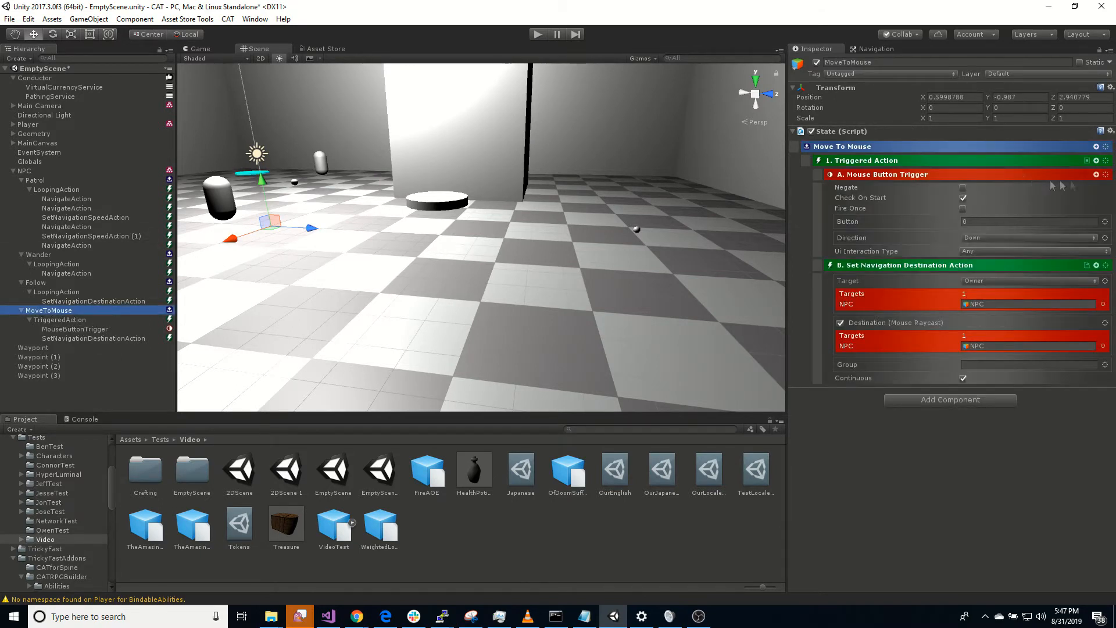
pyautogui.click(1096, 147)
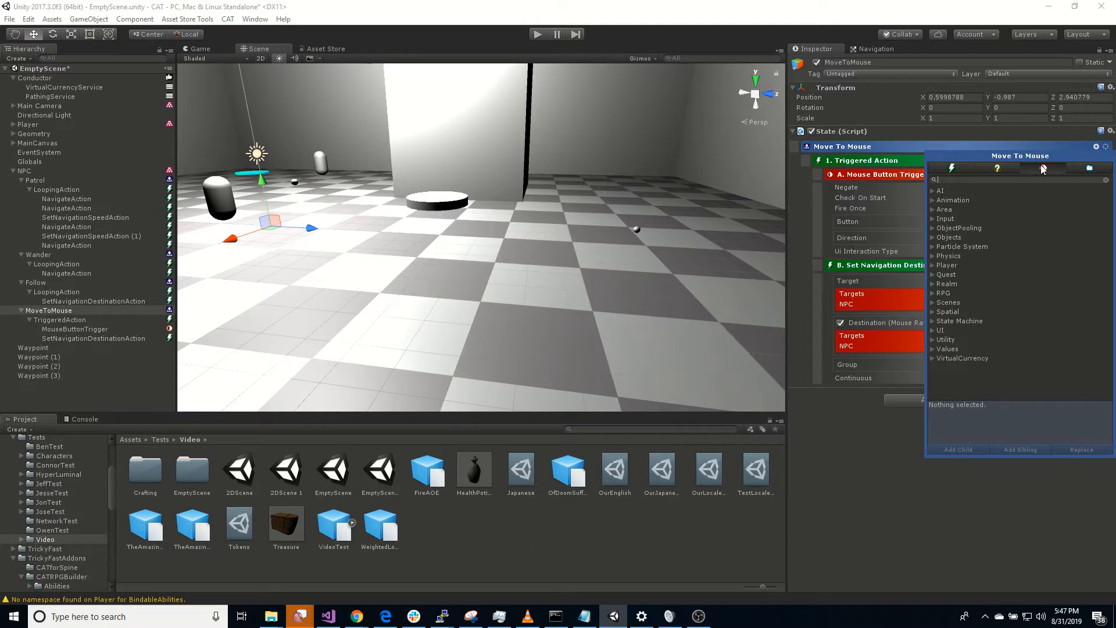
pyautogui.write('mou')
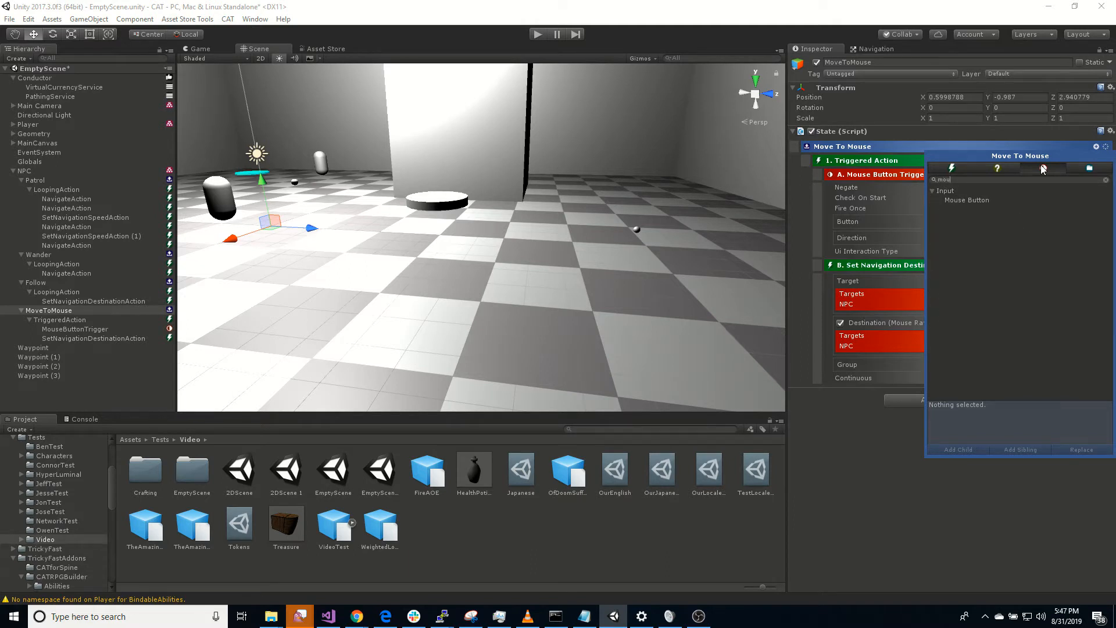
pyautogui.doubleClick(984, 201)
pyautogui.write('1')
# Step: Add a Clear Navigation Destination Action to MoveToMouse's second Triggered Action
pyautogui.click(1097, 392)
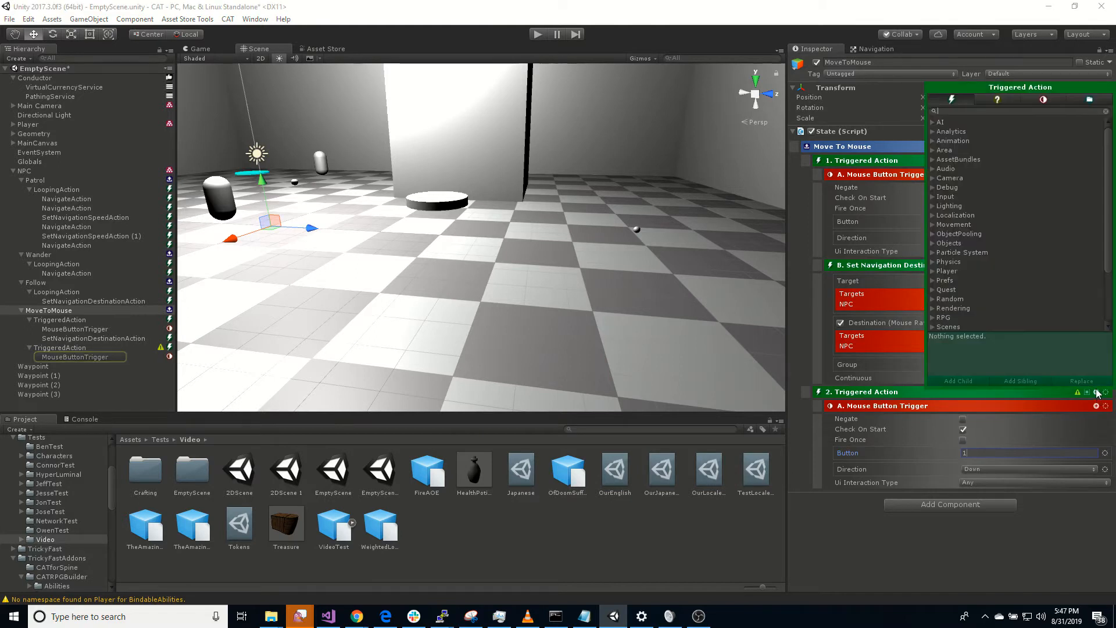
pyautogui.write('clear')
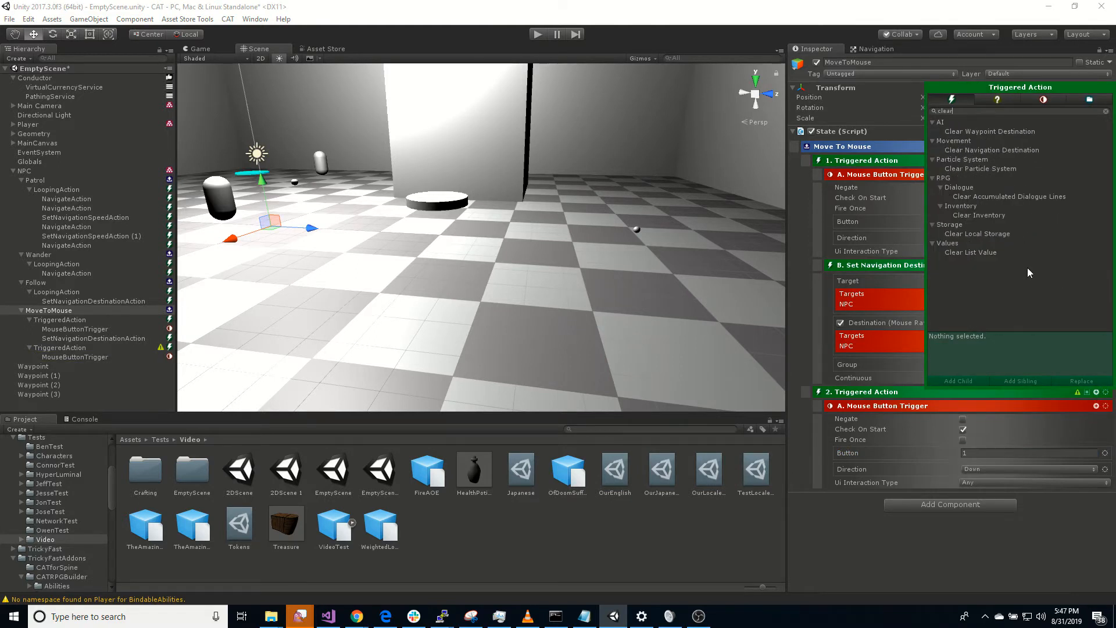
pyautogui.doubleClick(1017, 152)
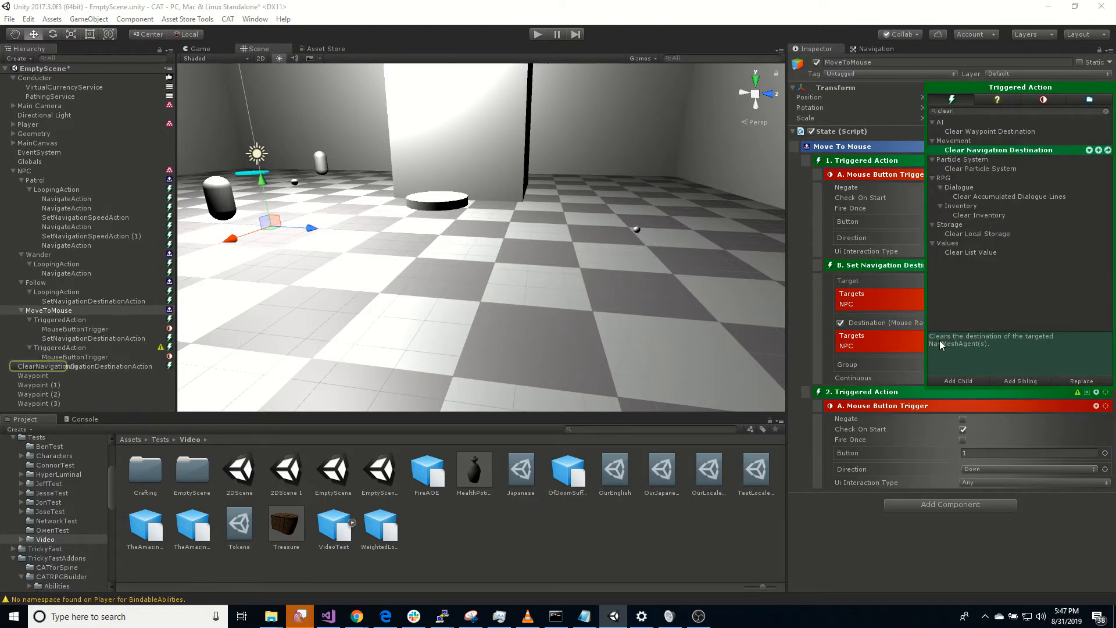
pyautogui.click(867, 559)
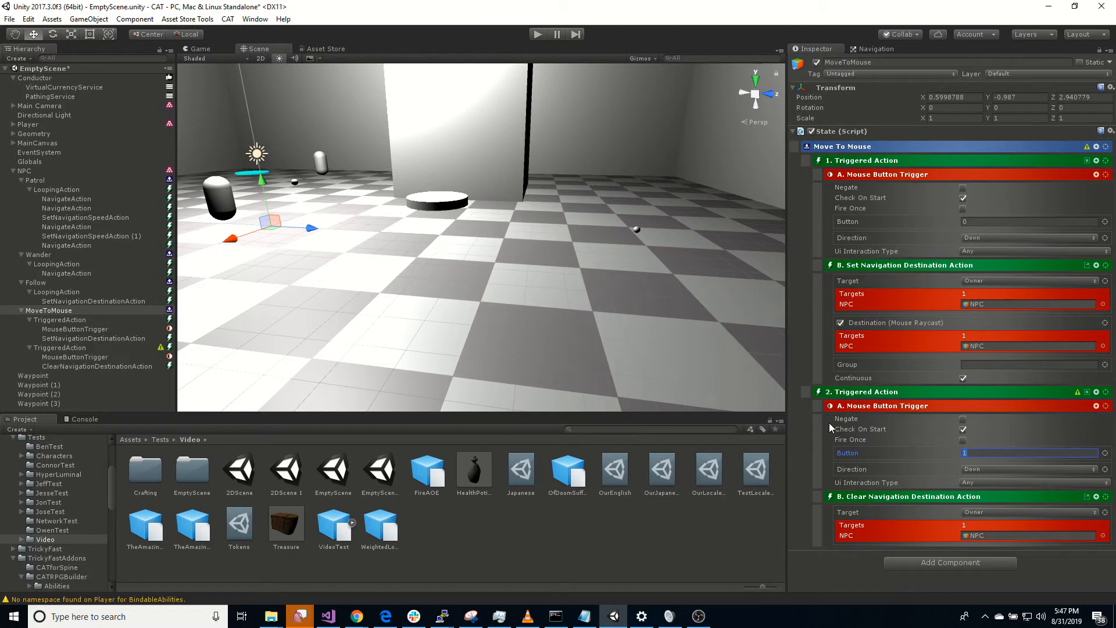
# Step: Set the NPC's Initial State to Move To Mouse and start playing the scene
pyautogui.click(24, 171)
pyautogui.click(953, 437)
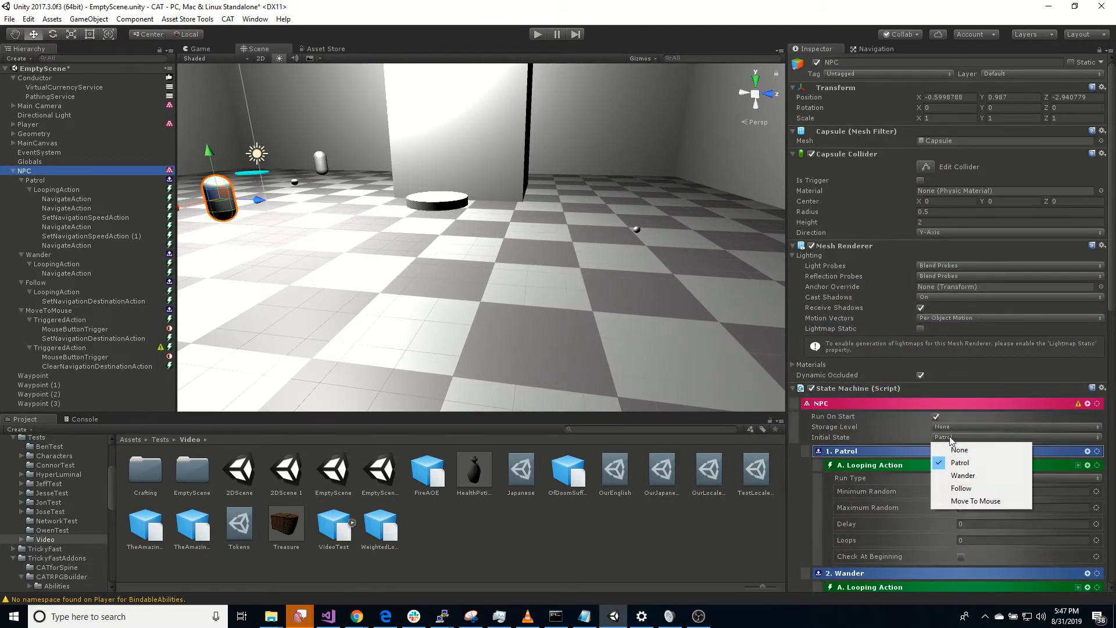
pyautogui.click(989, 506)
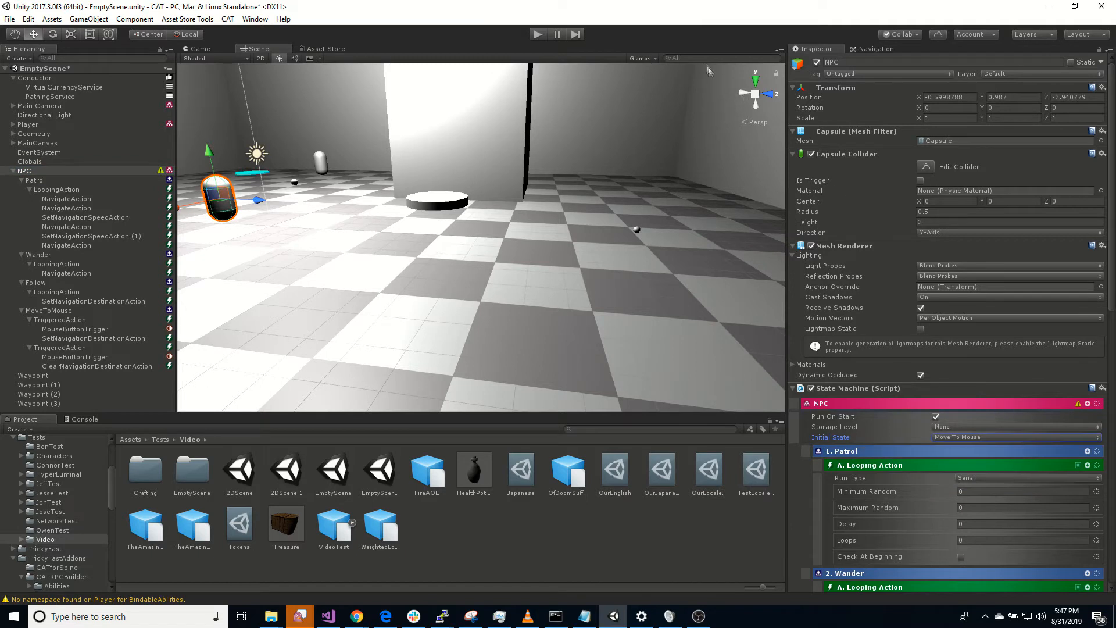
pyautogui.click(538, 34)
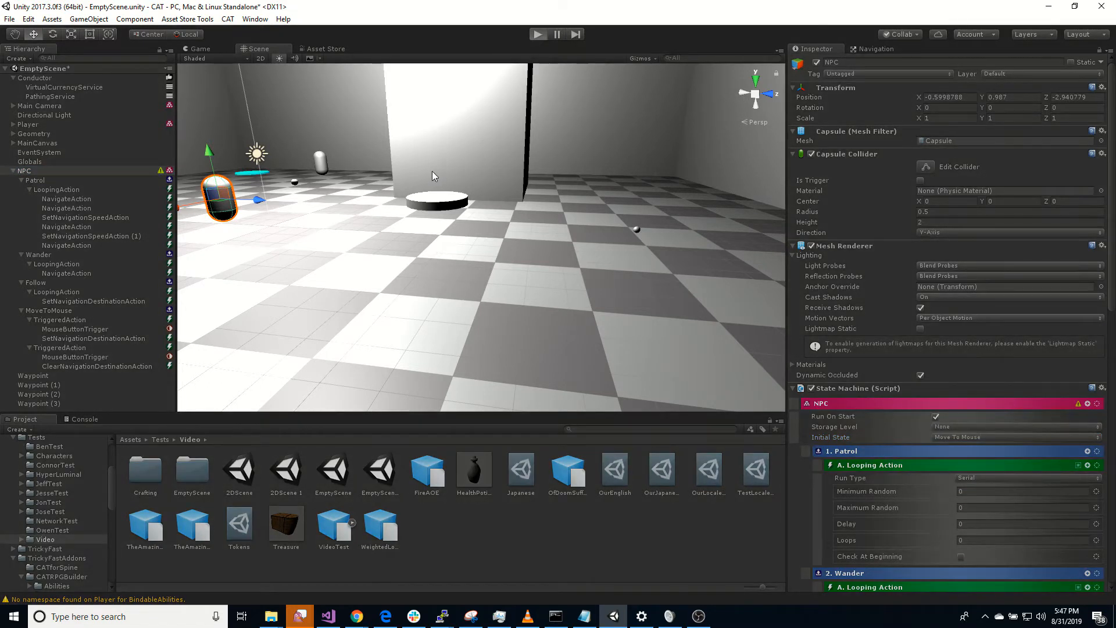